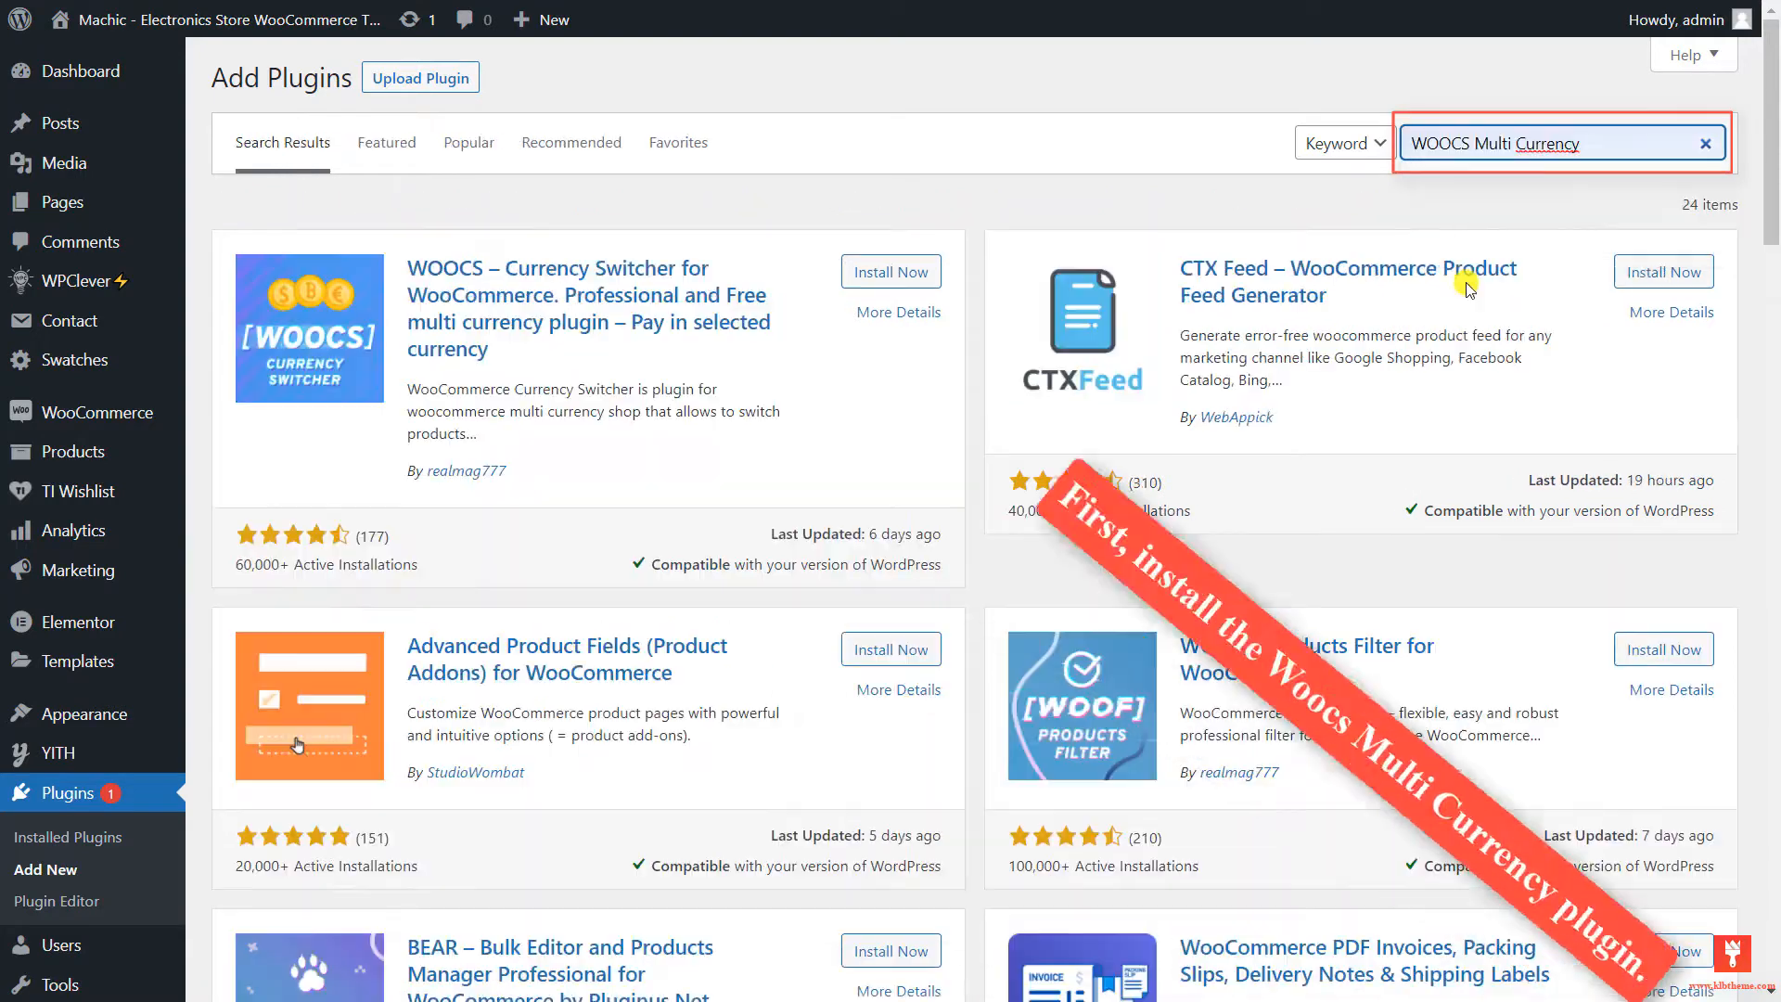
- Install and activate the WOOCS – Currency Switcher for WooCommerce plugin and open its settings from the installed plugins
{"action": "left_click", "coordinate": [895, 275]}
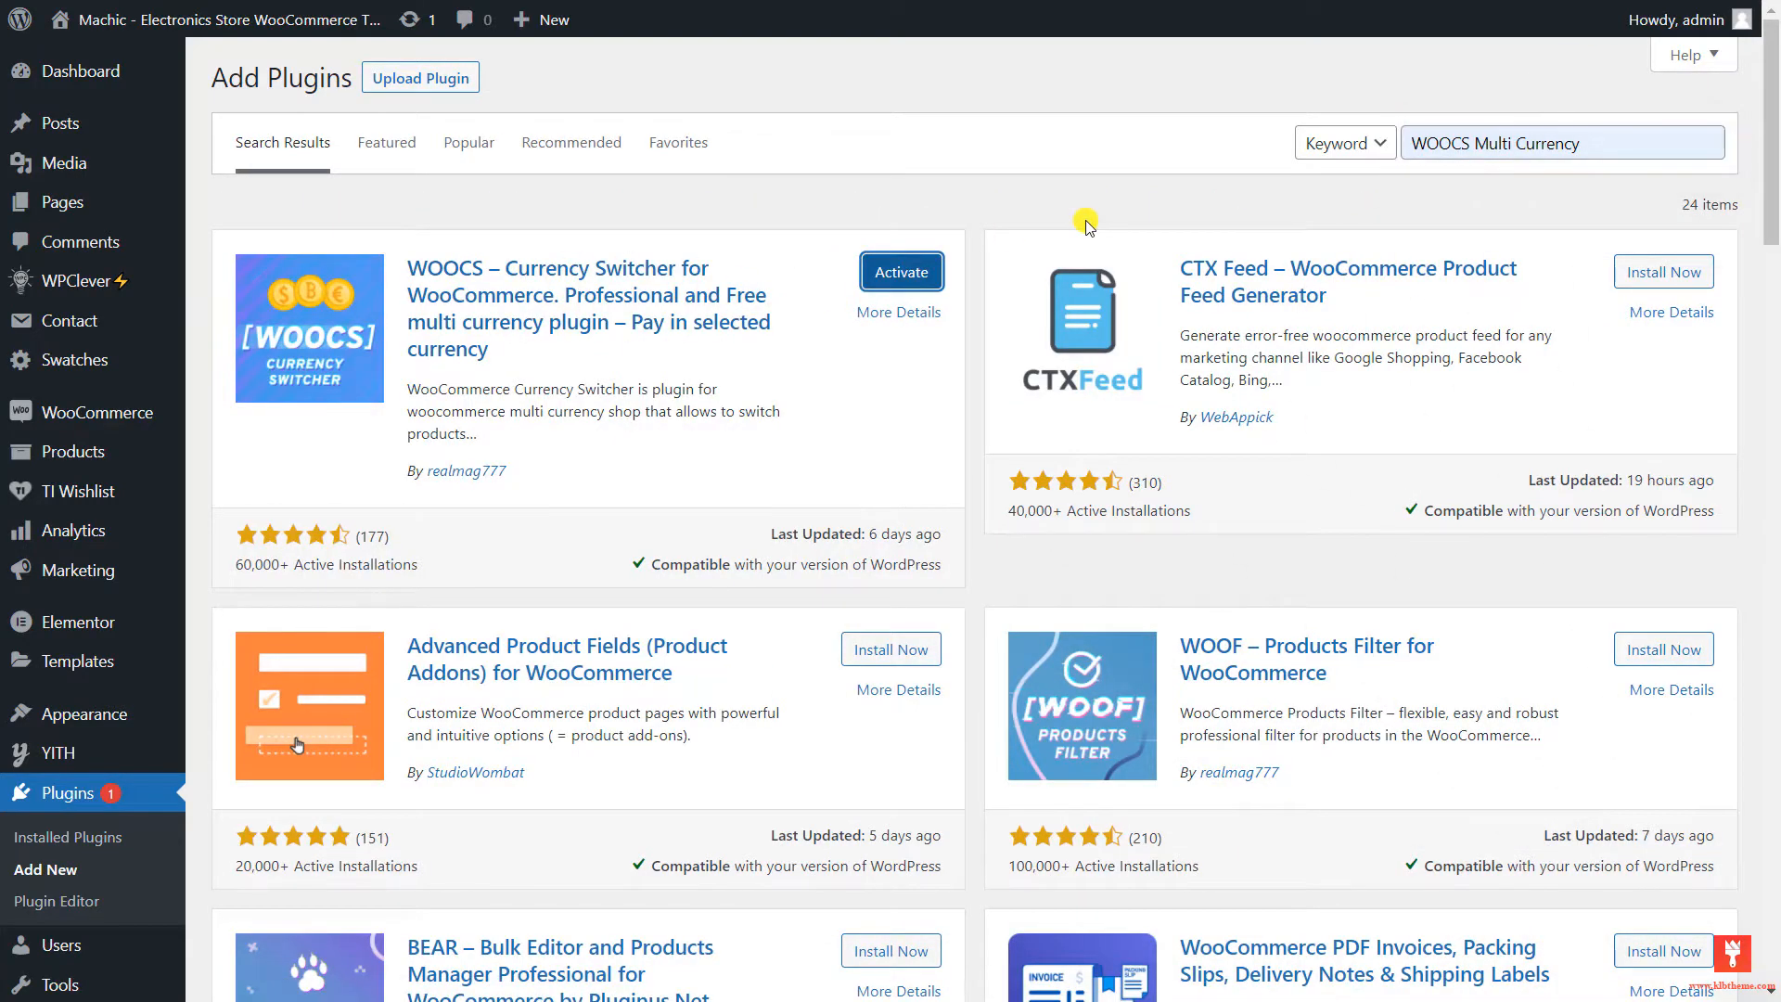
{"action": "left_click", "coordinate": [911, 274]}
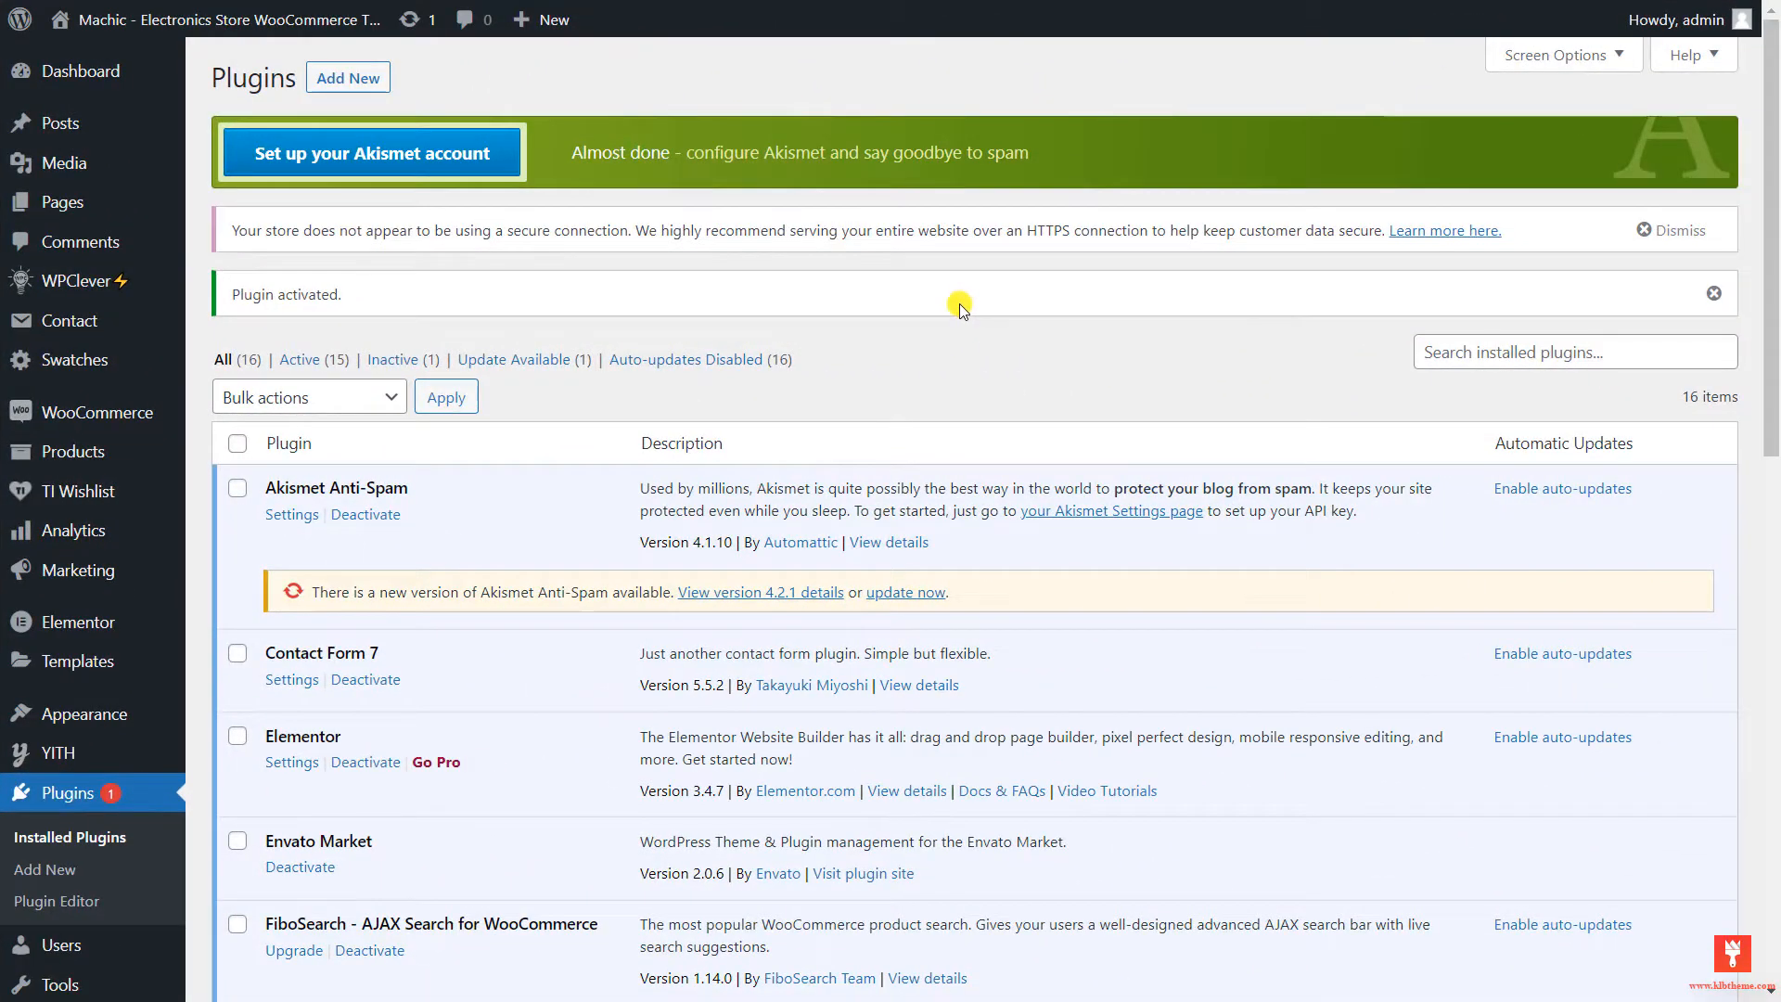
{"action": "scroll", "coordinate": [950, 307], "scroll_direction": "down", "scroll_amount": 9}
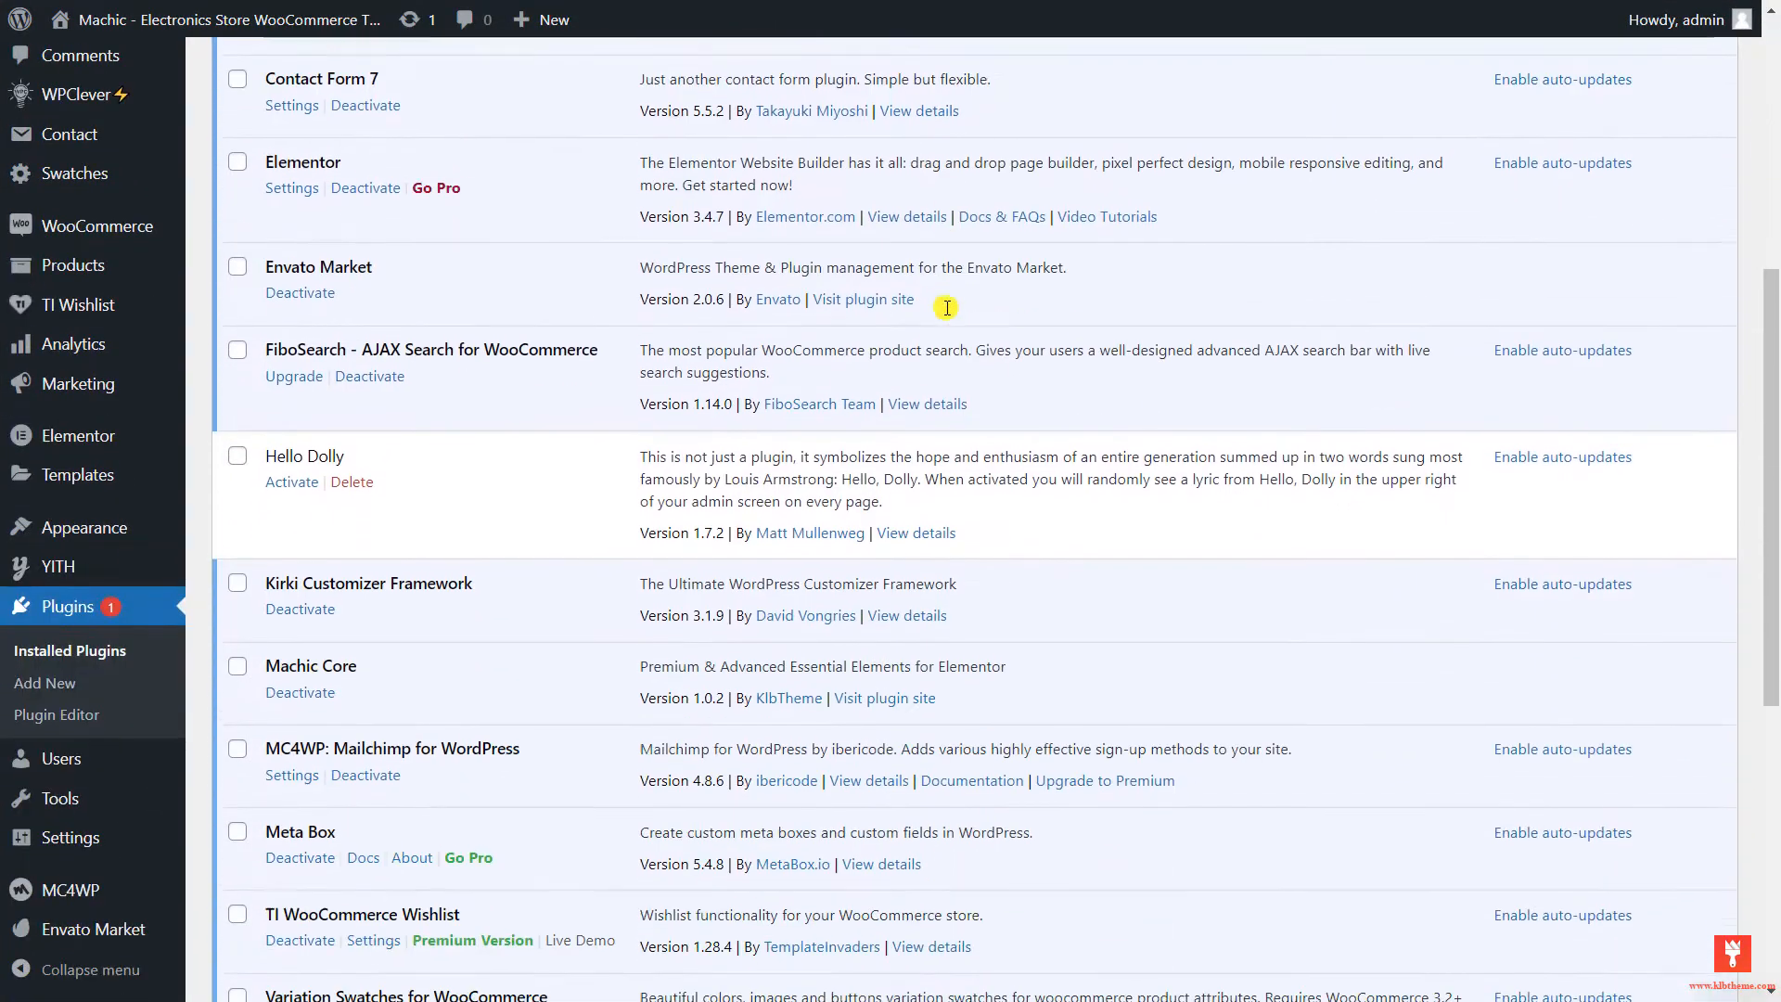
{"action": "scroll", "coordinate": [946, 307], "scroll_direction": "down", "scroll_amount": 5}
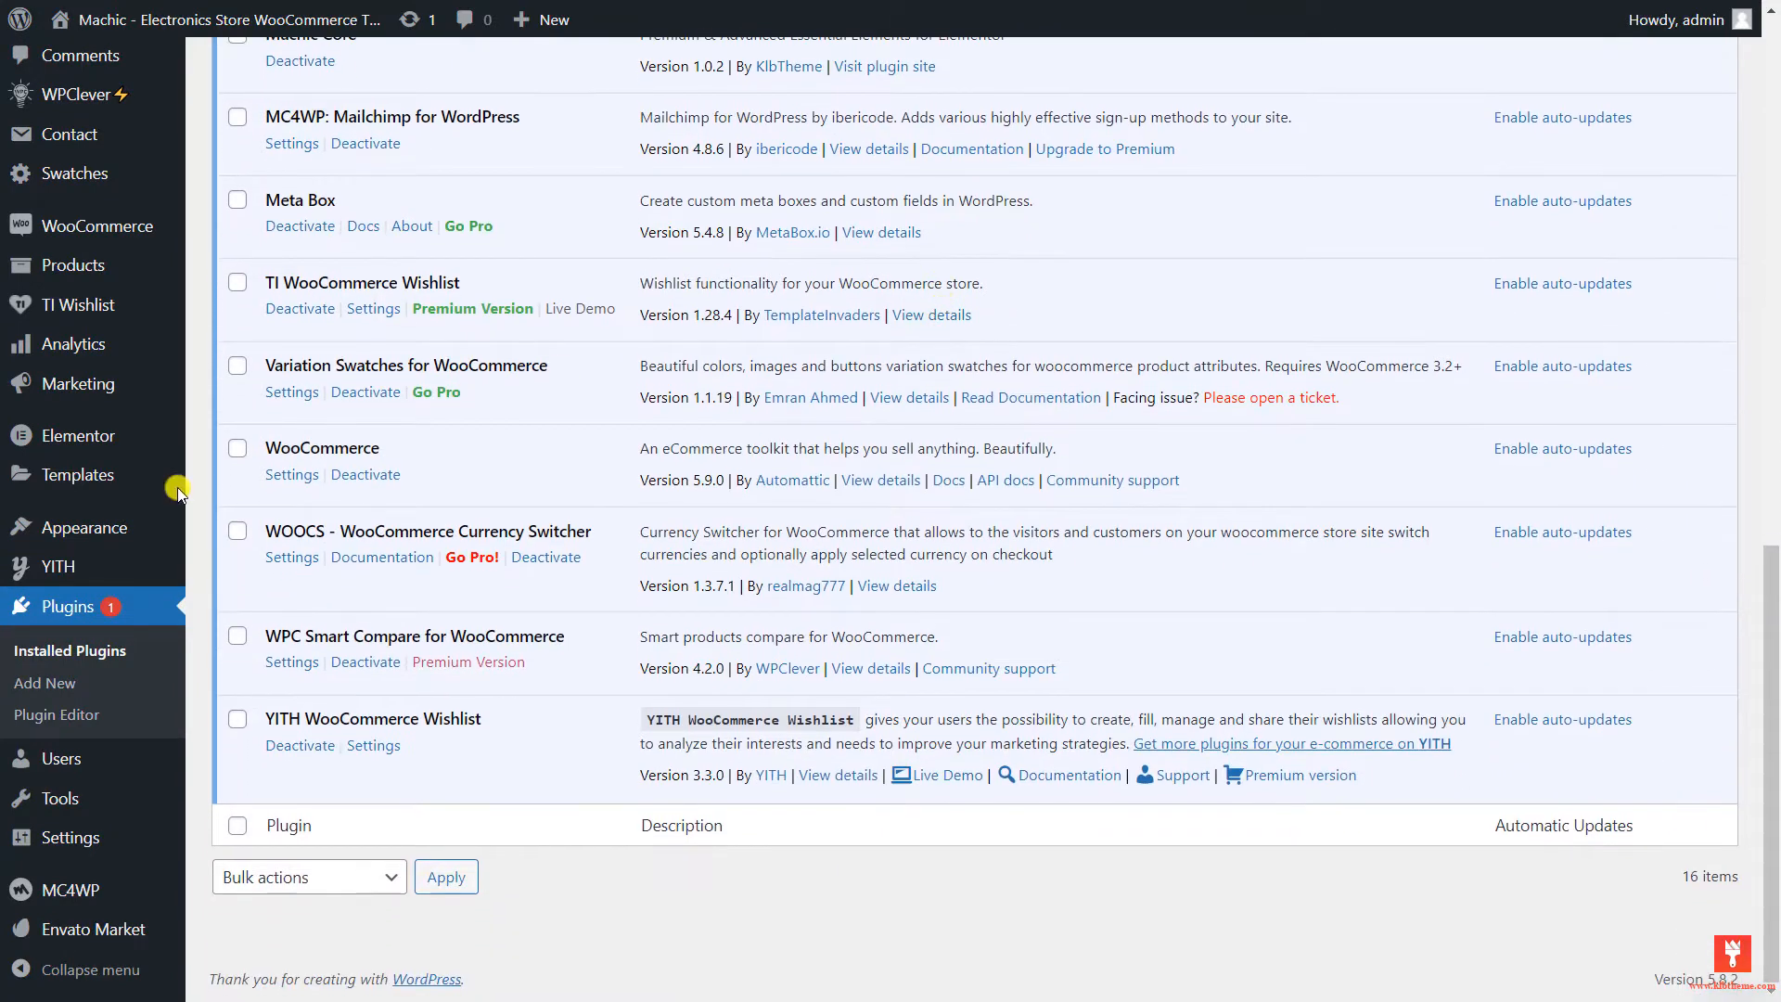
{"action": "left_click", "coordinate": [295, 556]}
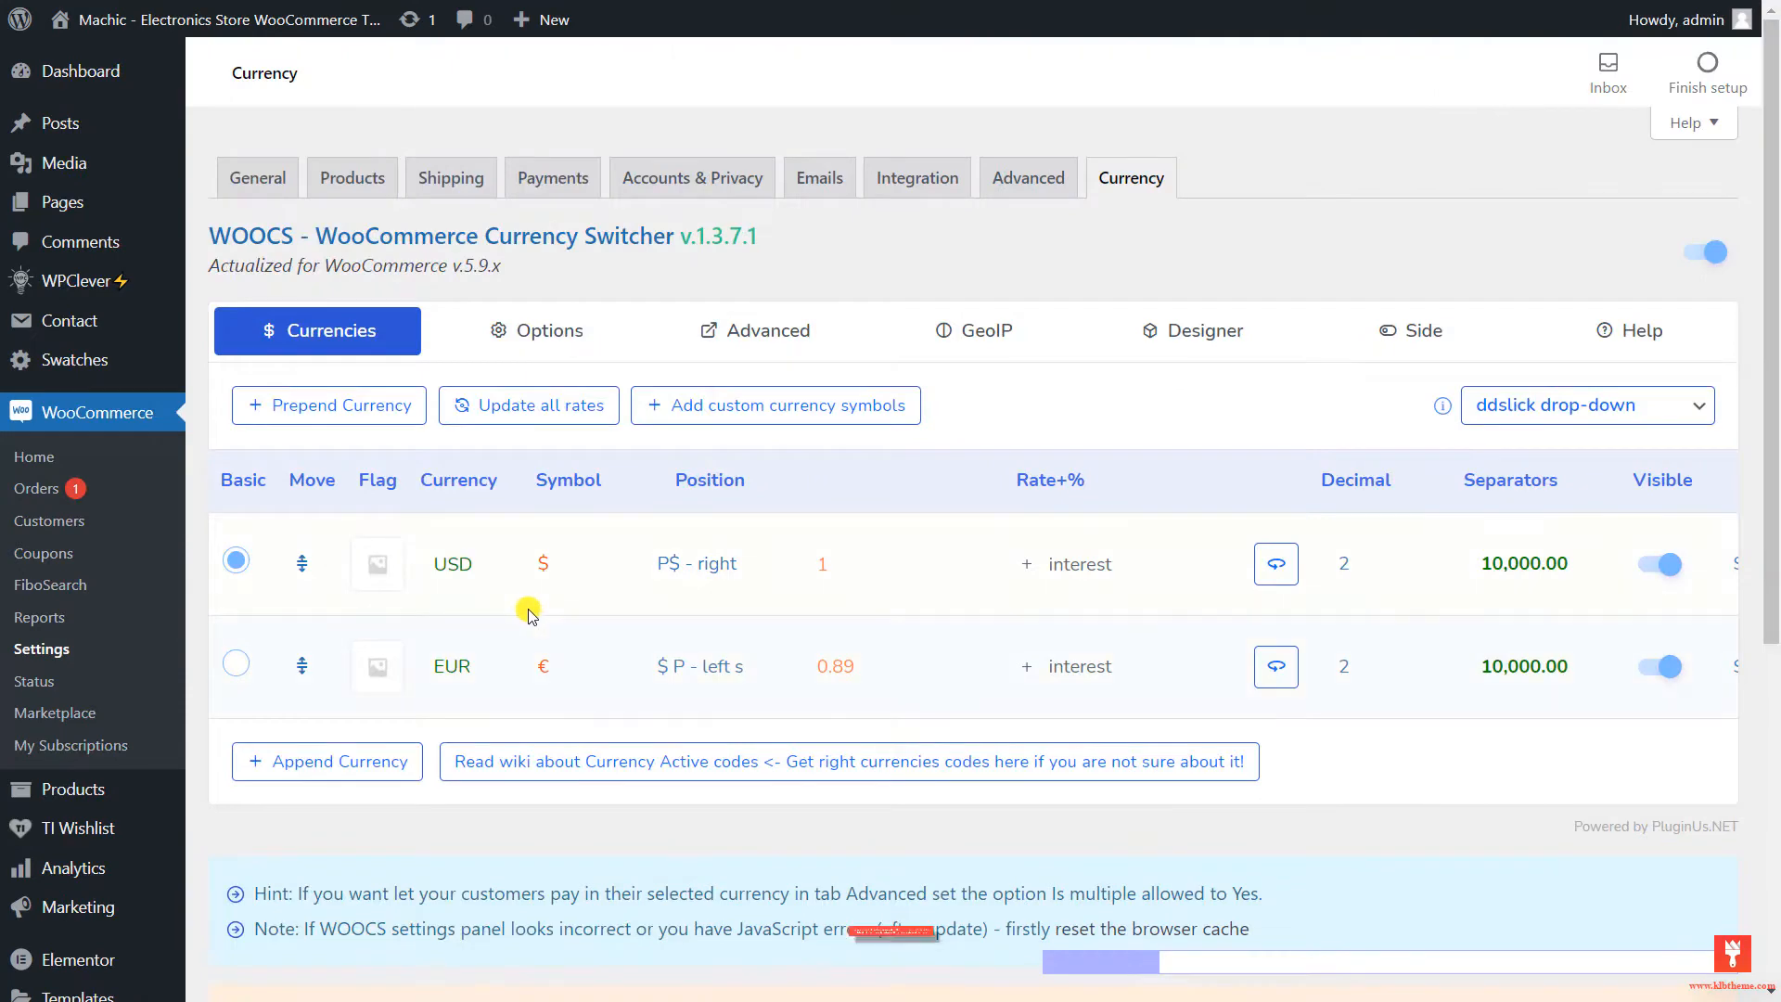
- Assign the American flag image to USD and the Union Jack image to EUR from the media library
{"action": "left_click", "coordinate": [376, 563]}
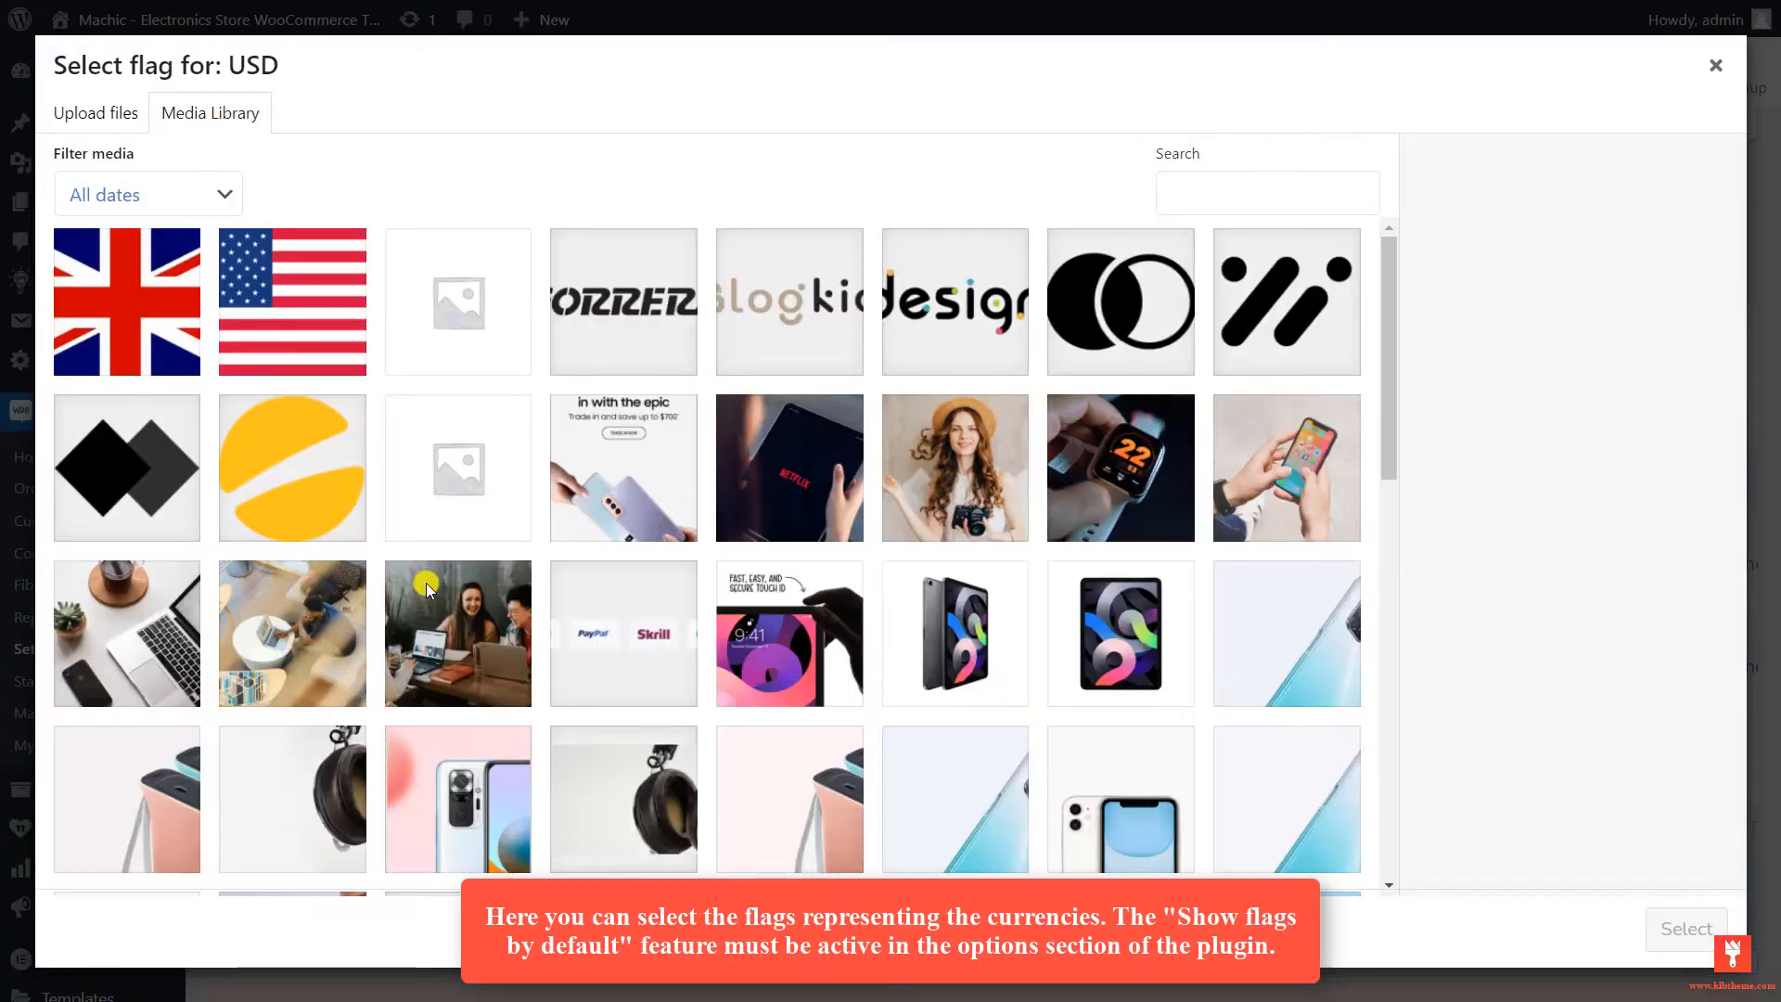
{"action": "left_click", "coordinate": [285, 290]}
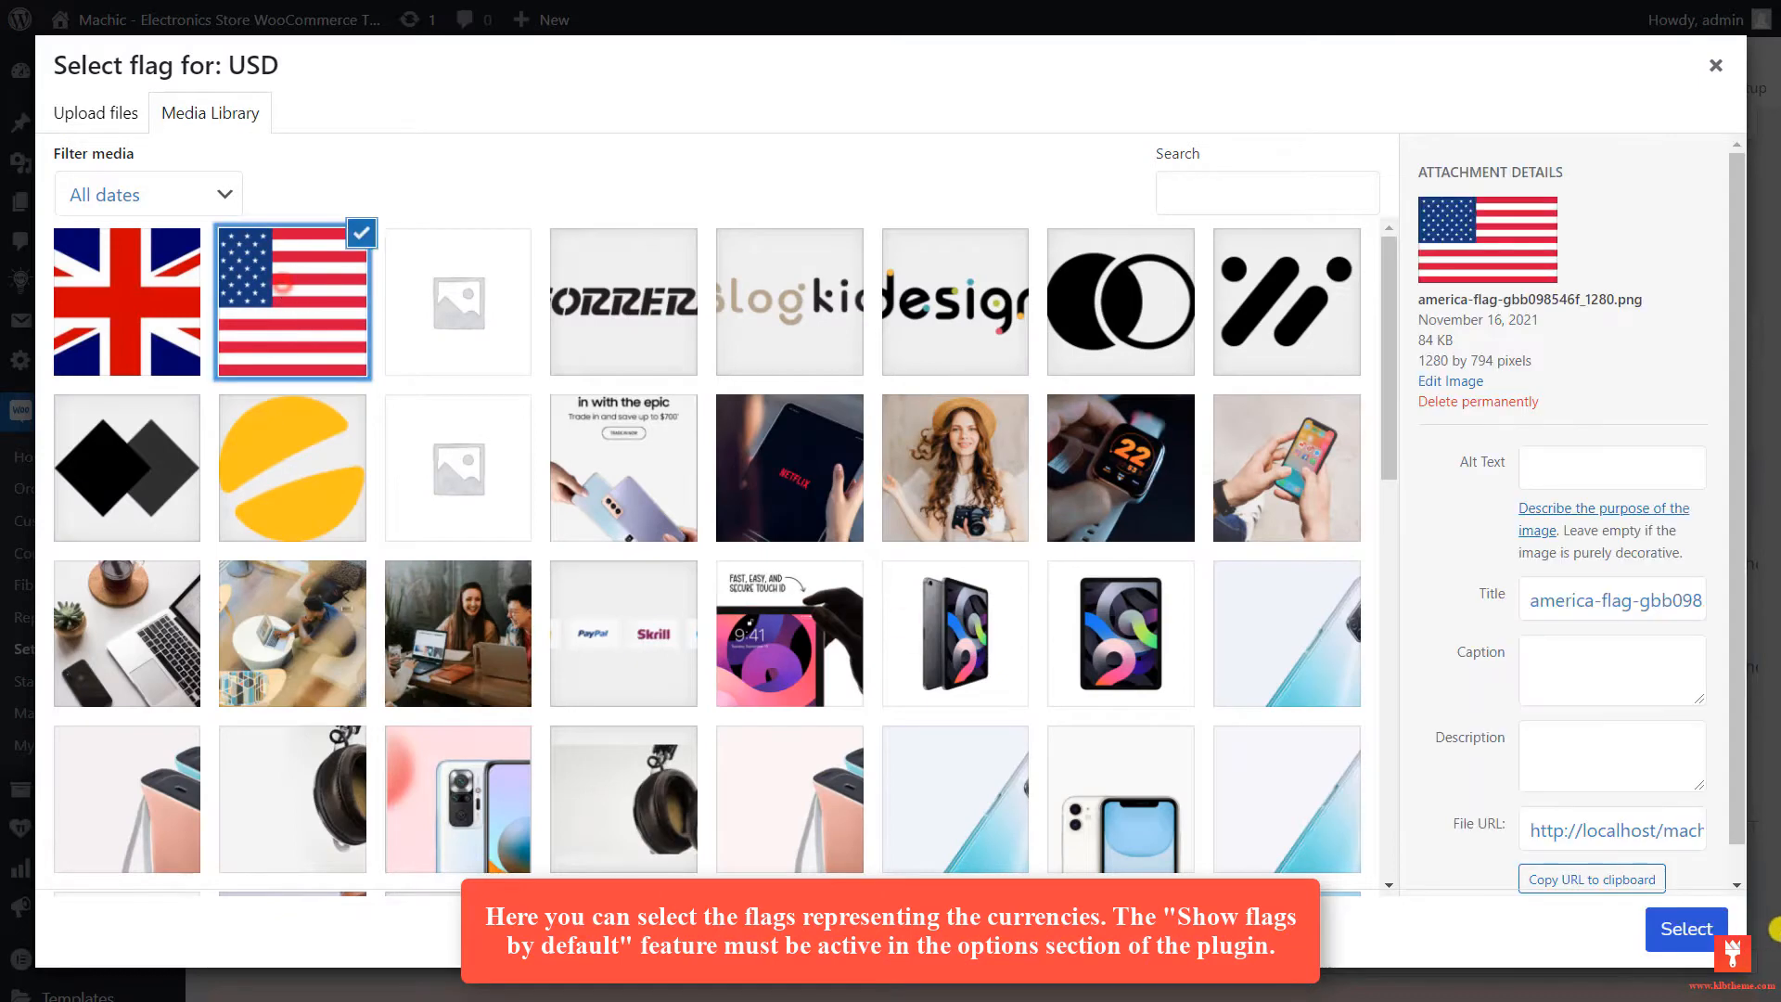
{"action": "left_click", "coordinate": [1688, 928]}
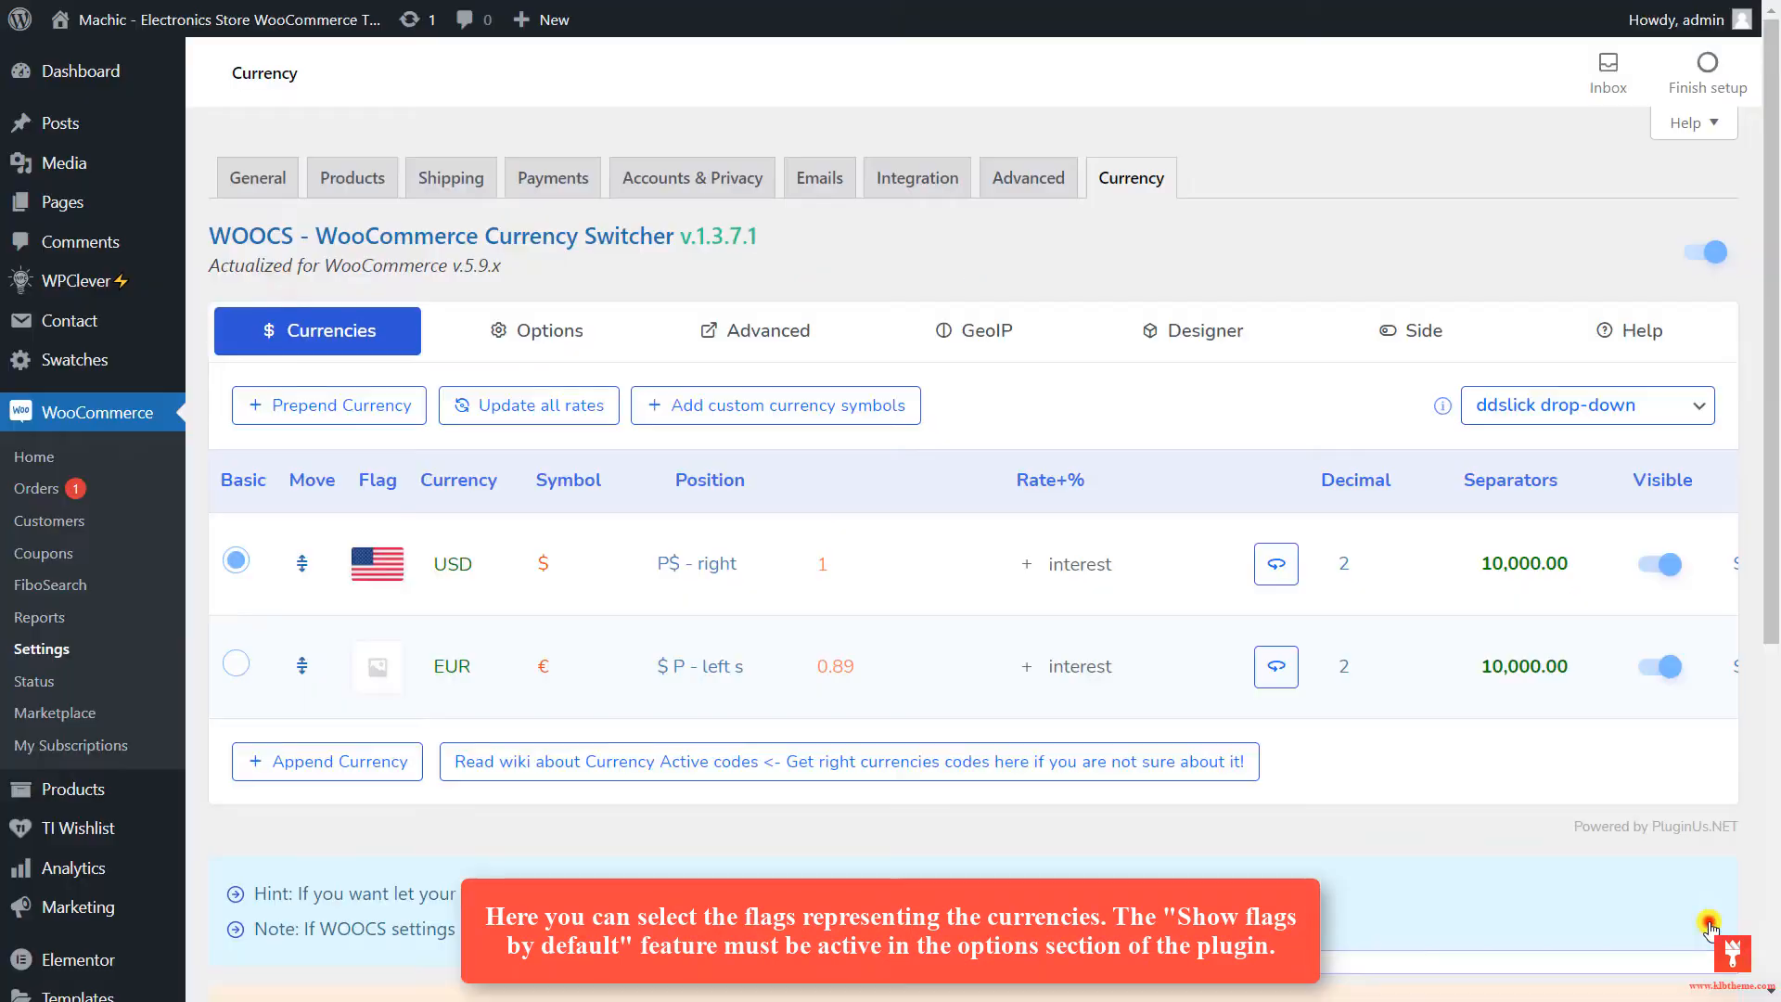
{"action": "left_click", "coordinate": [375, 668]}
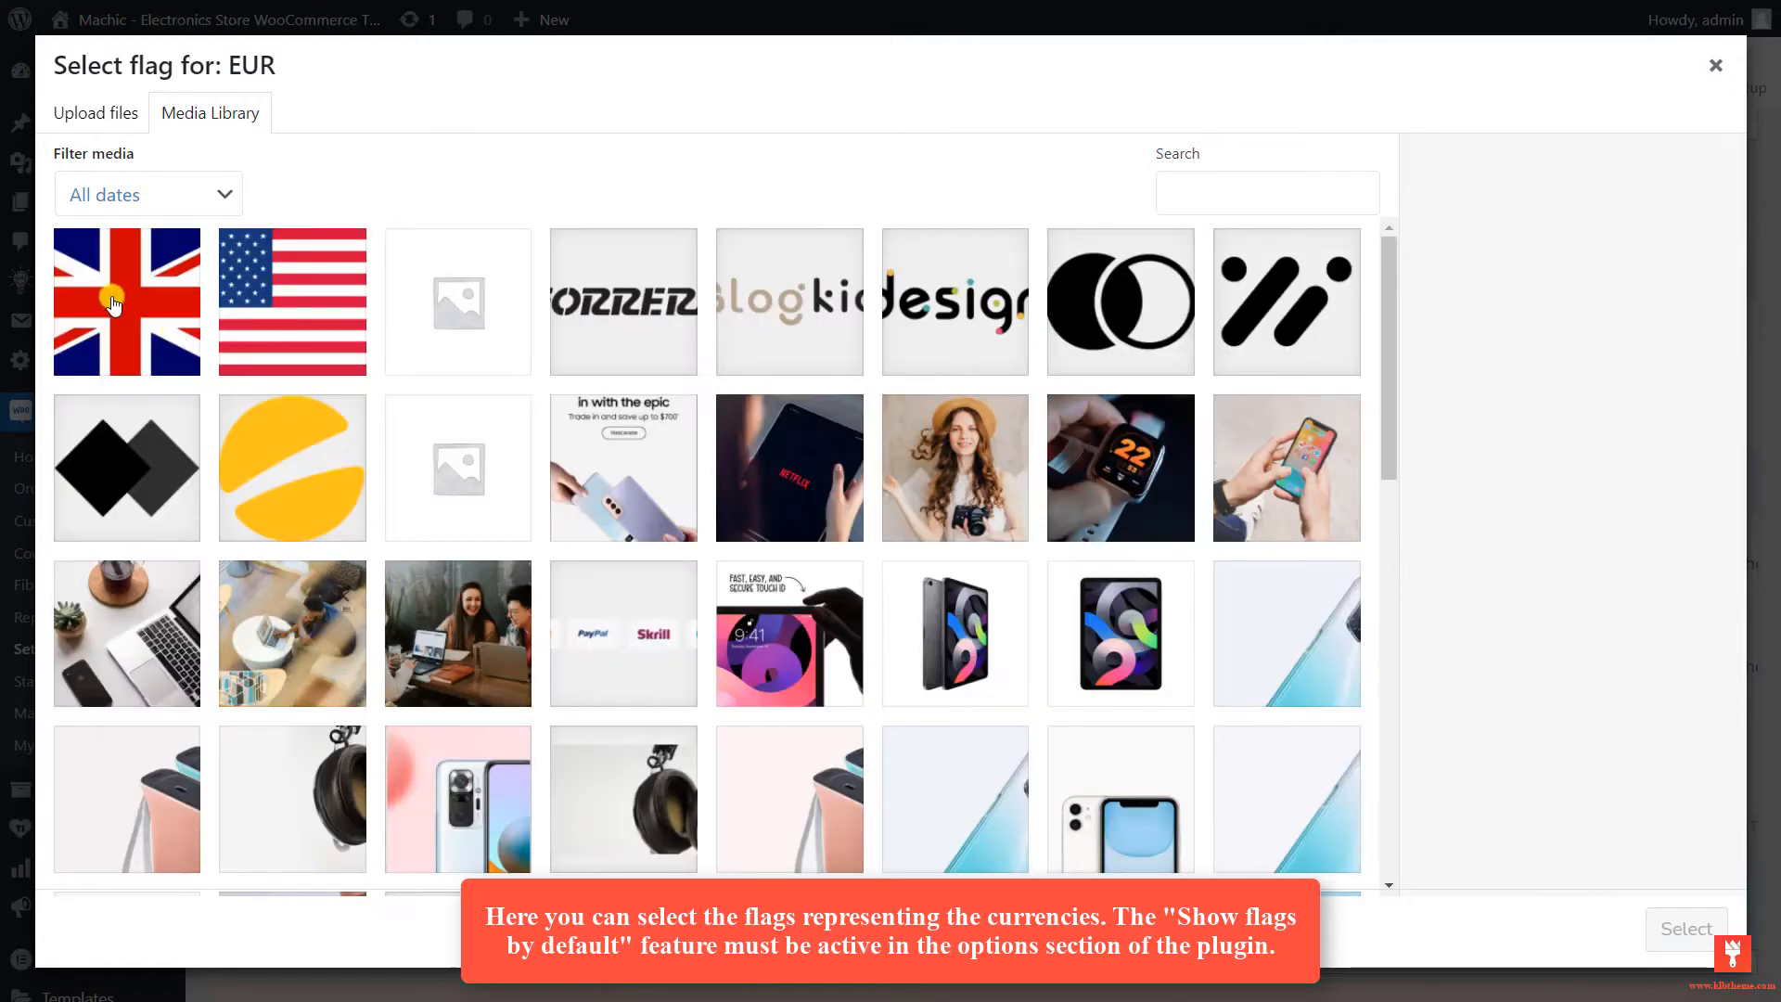
{"action": "left_click", "coordinate": [111, 296]}
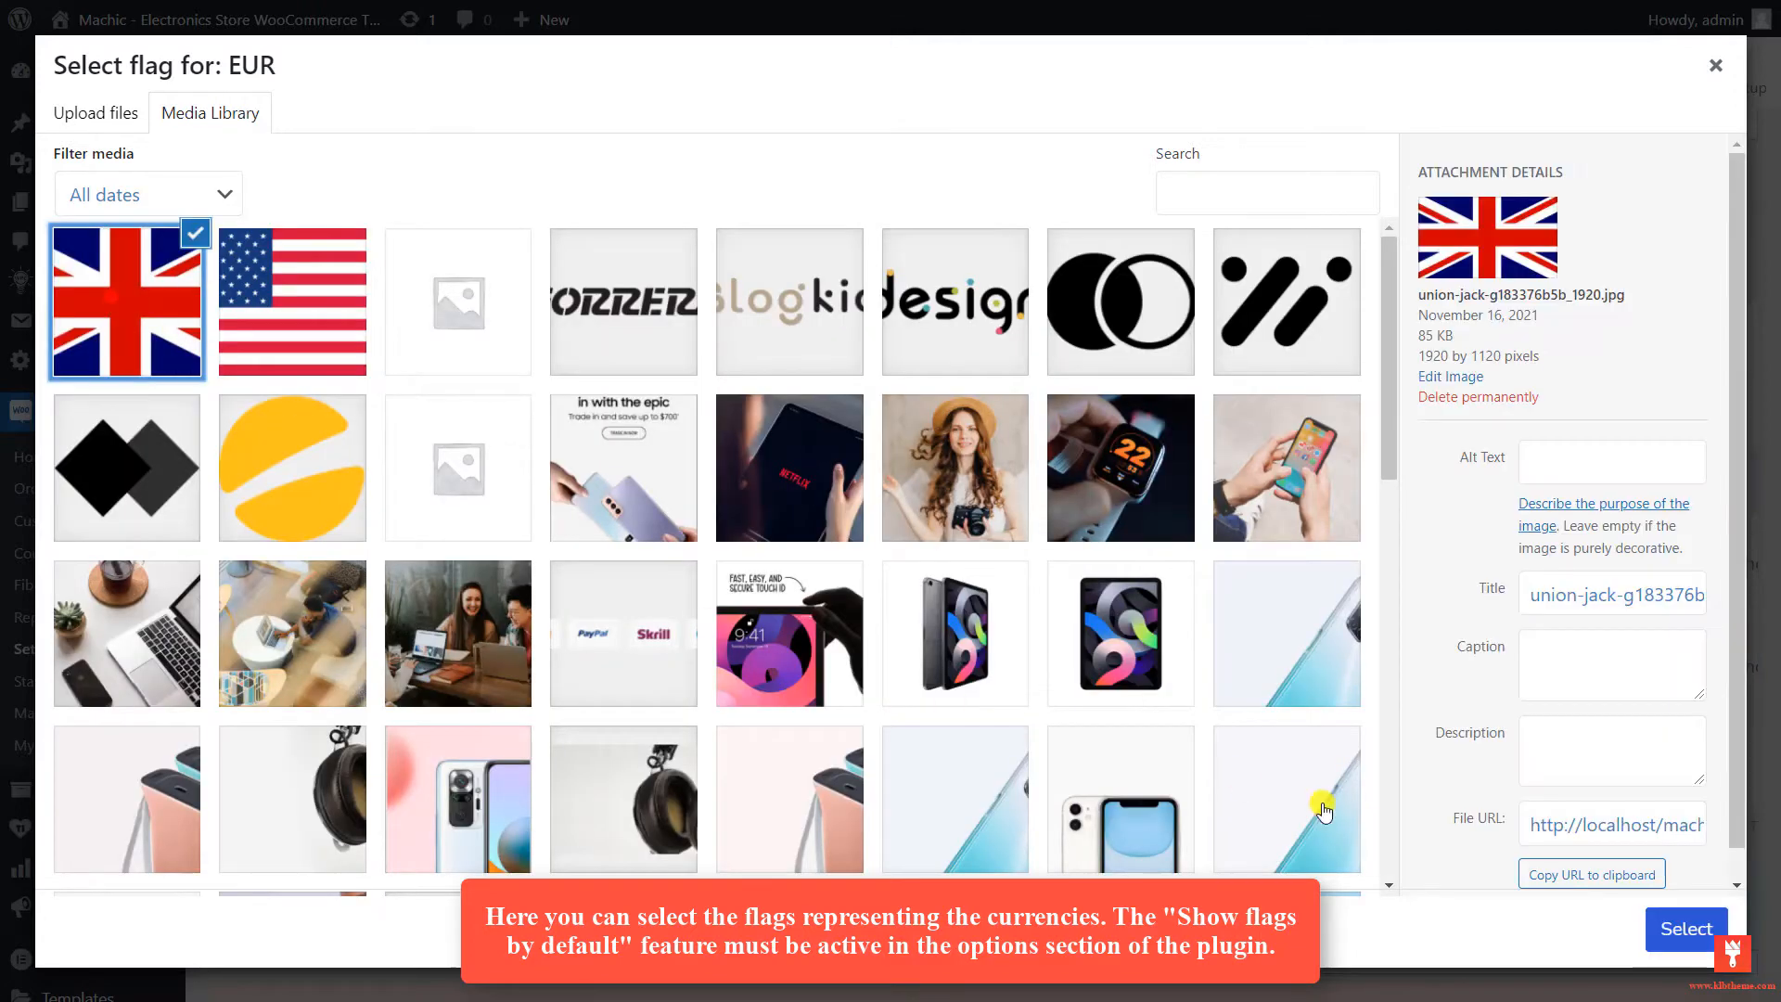
{"action": "left_click", "coordinate": [1687, 929]}
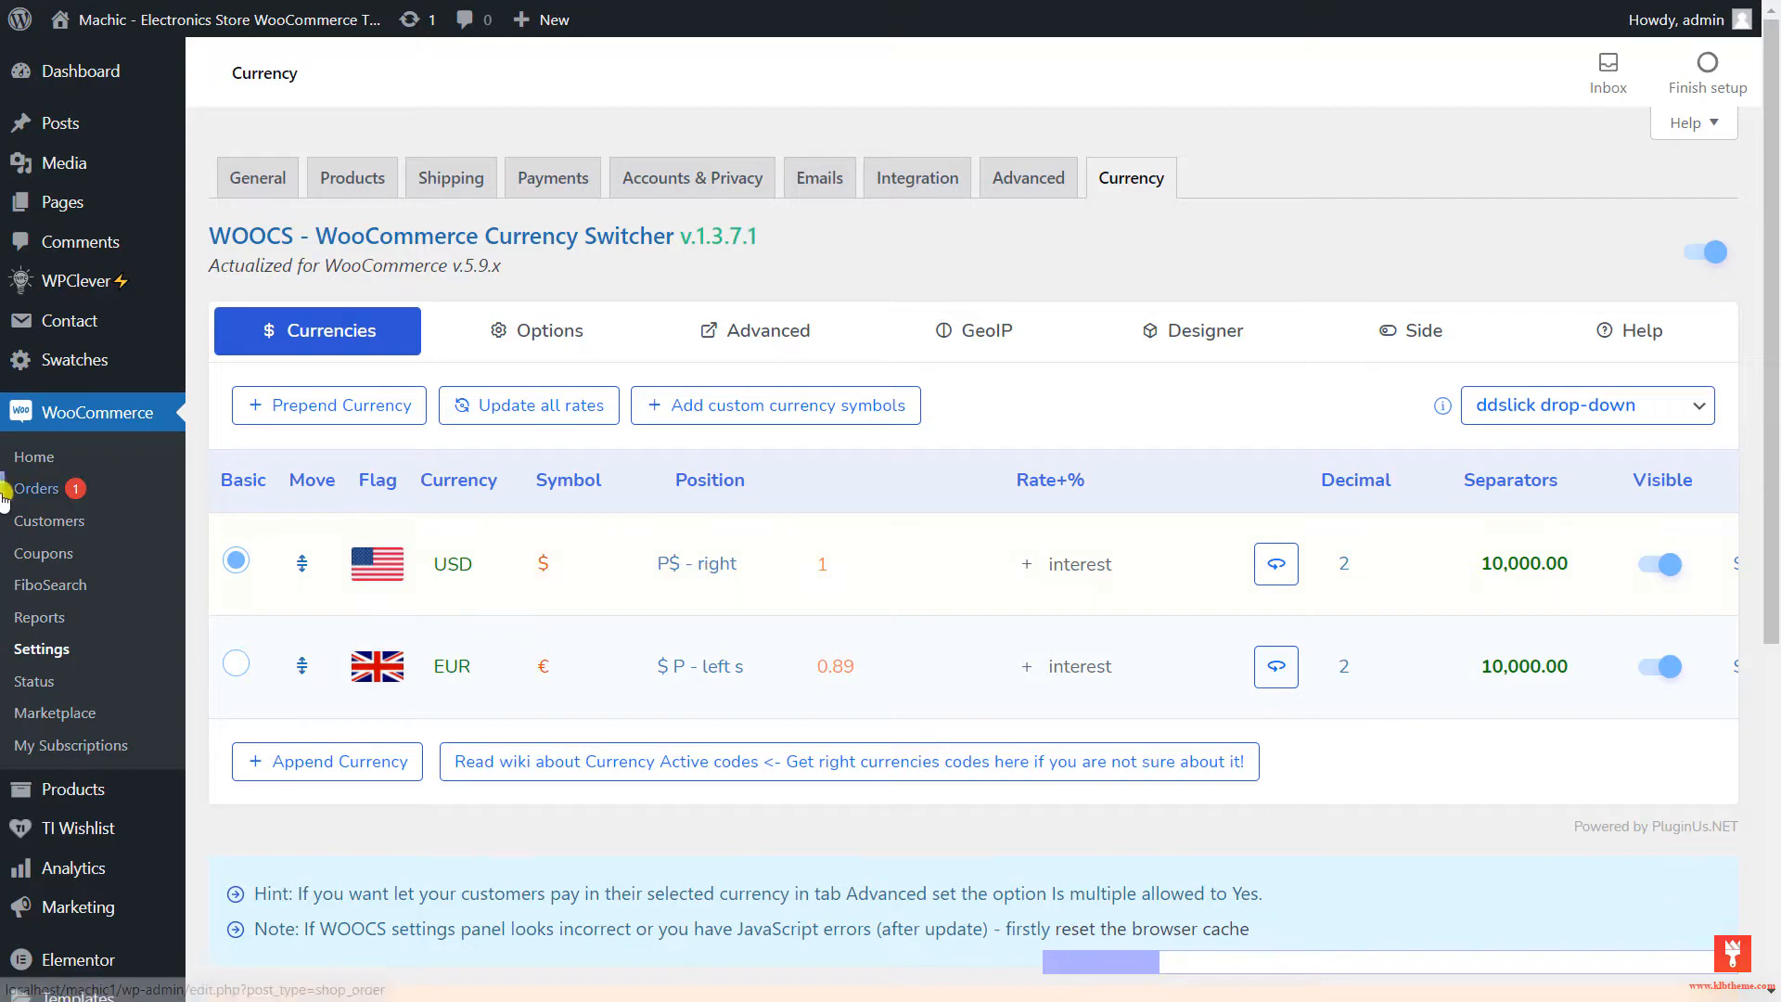
- Add the WooCommerce Currency Switcher widget to the Shop Sidebar
{"action": "scroll", "coordinate": [74, 510], "scroll_direction": "down", "scroll_amount": 5}
{"action": "mouse_move", "coordinate": [99, 640]}
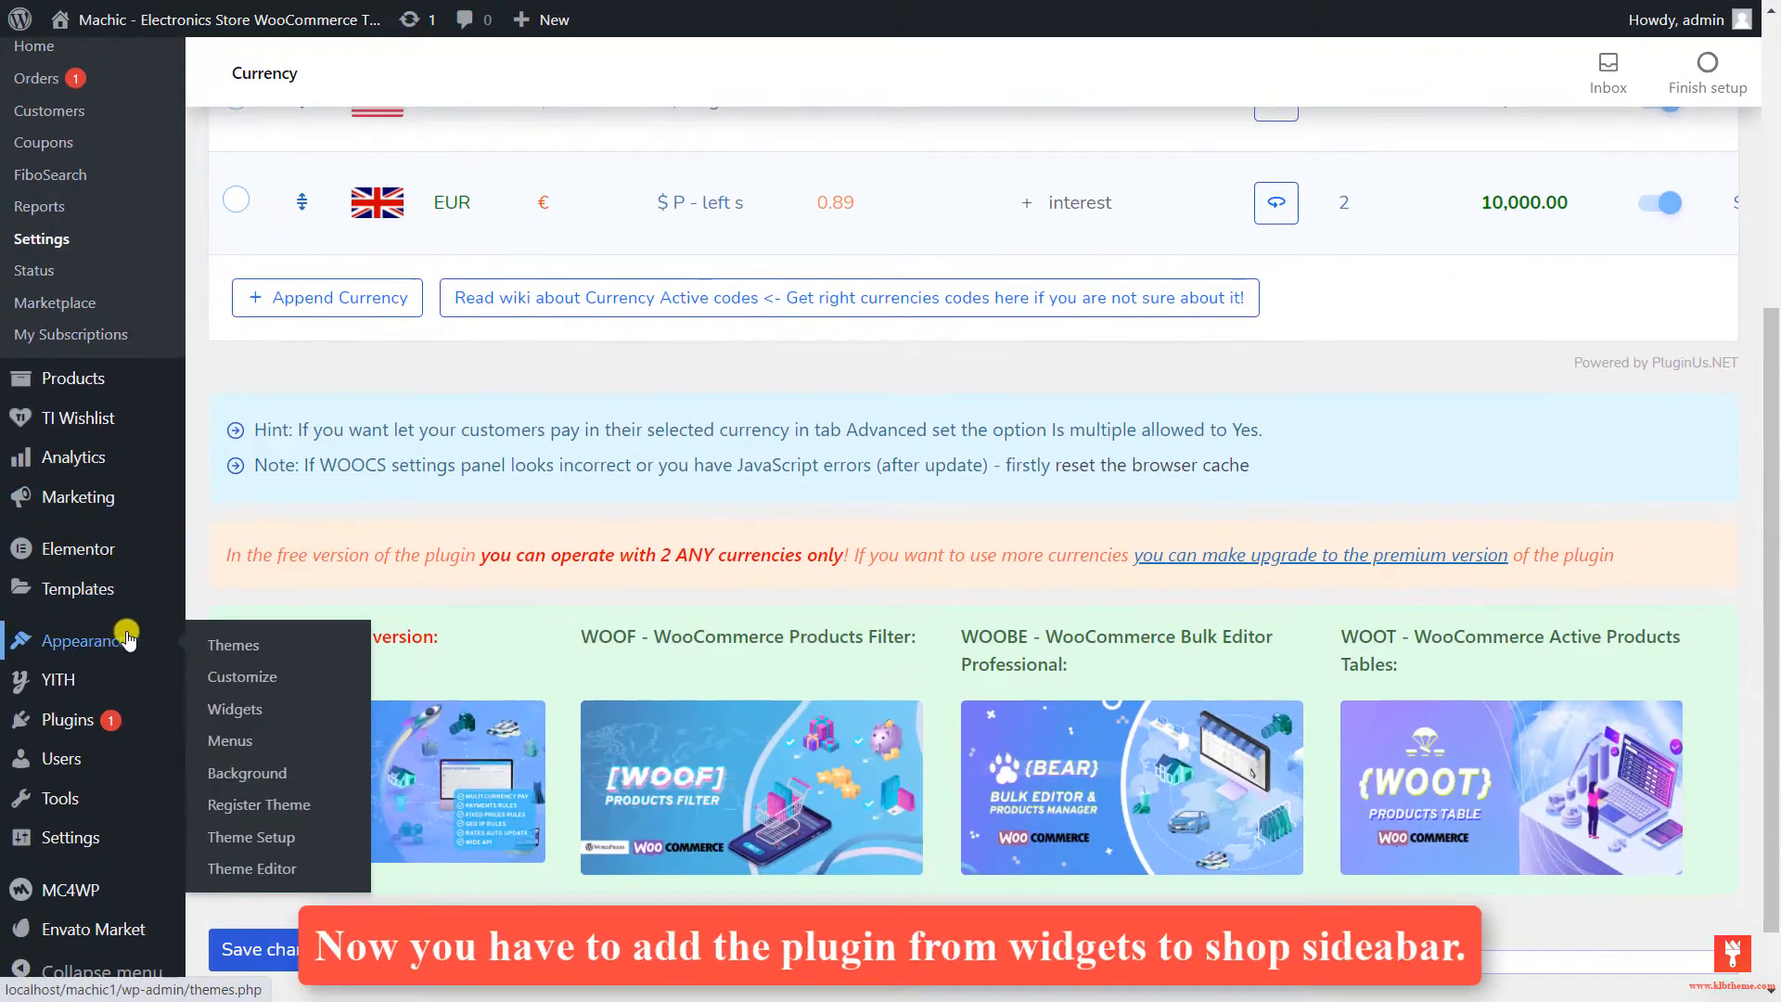
{"action": "left_click", "coordinate": [239, 708]}
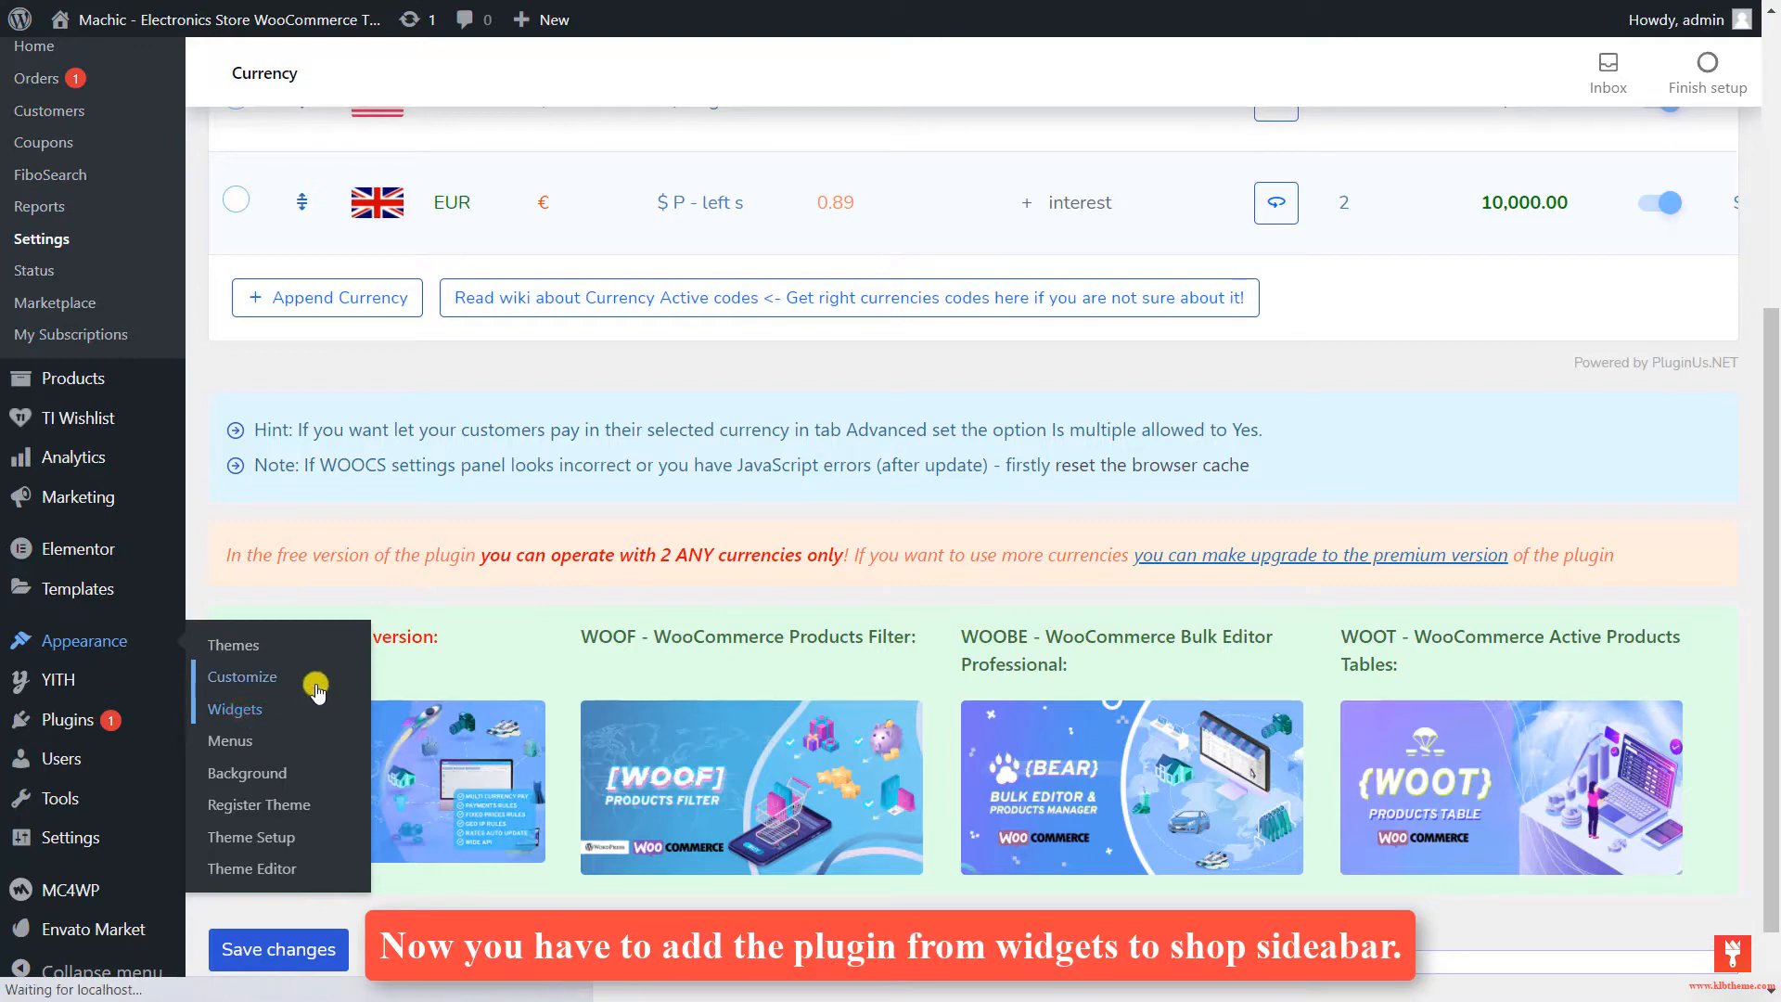
{"action": "scroll", "coordinate": [803, 720], "scroll_direction": "down", "scroll_amount": 1}
{"action": "scroll", "coordinate": [803, 720], "scroll_direction": "down", "scroll_amount": 10}
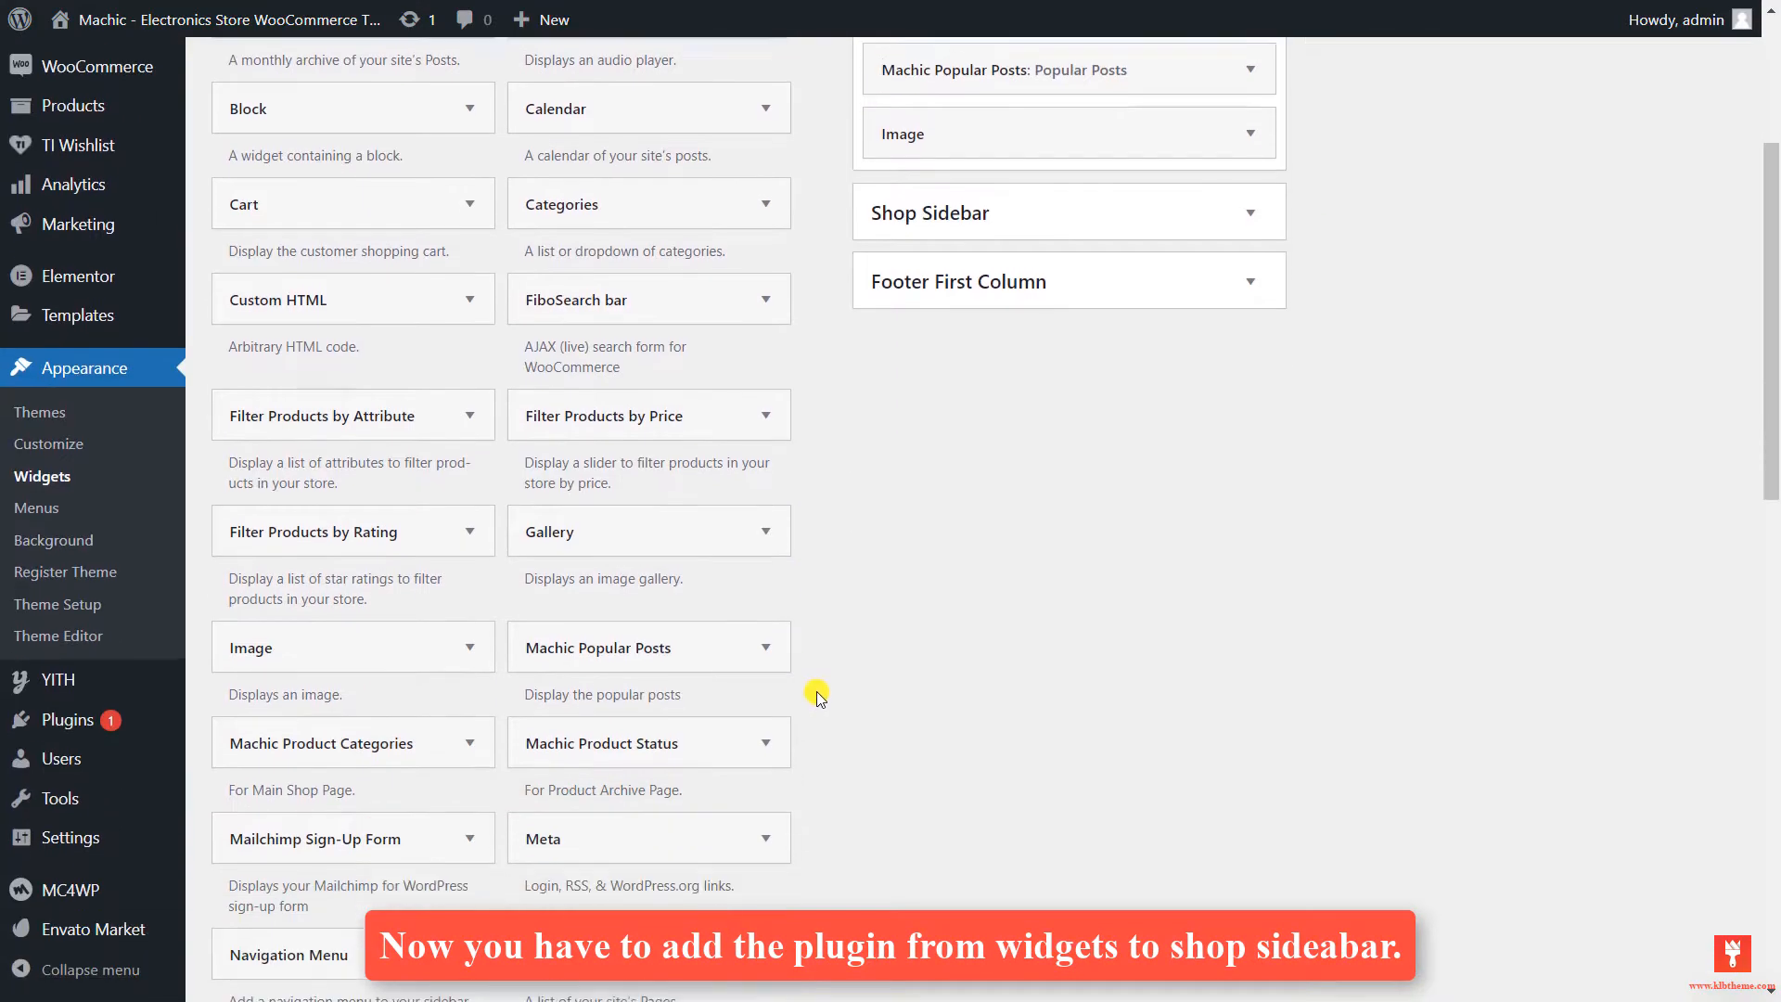
{"action": "scroll", "coordinate": [816, 692], "scroll_direction": "down", "scroll_amount": 8}
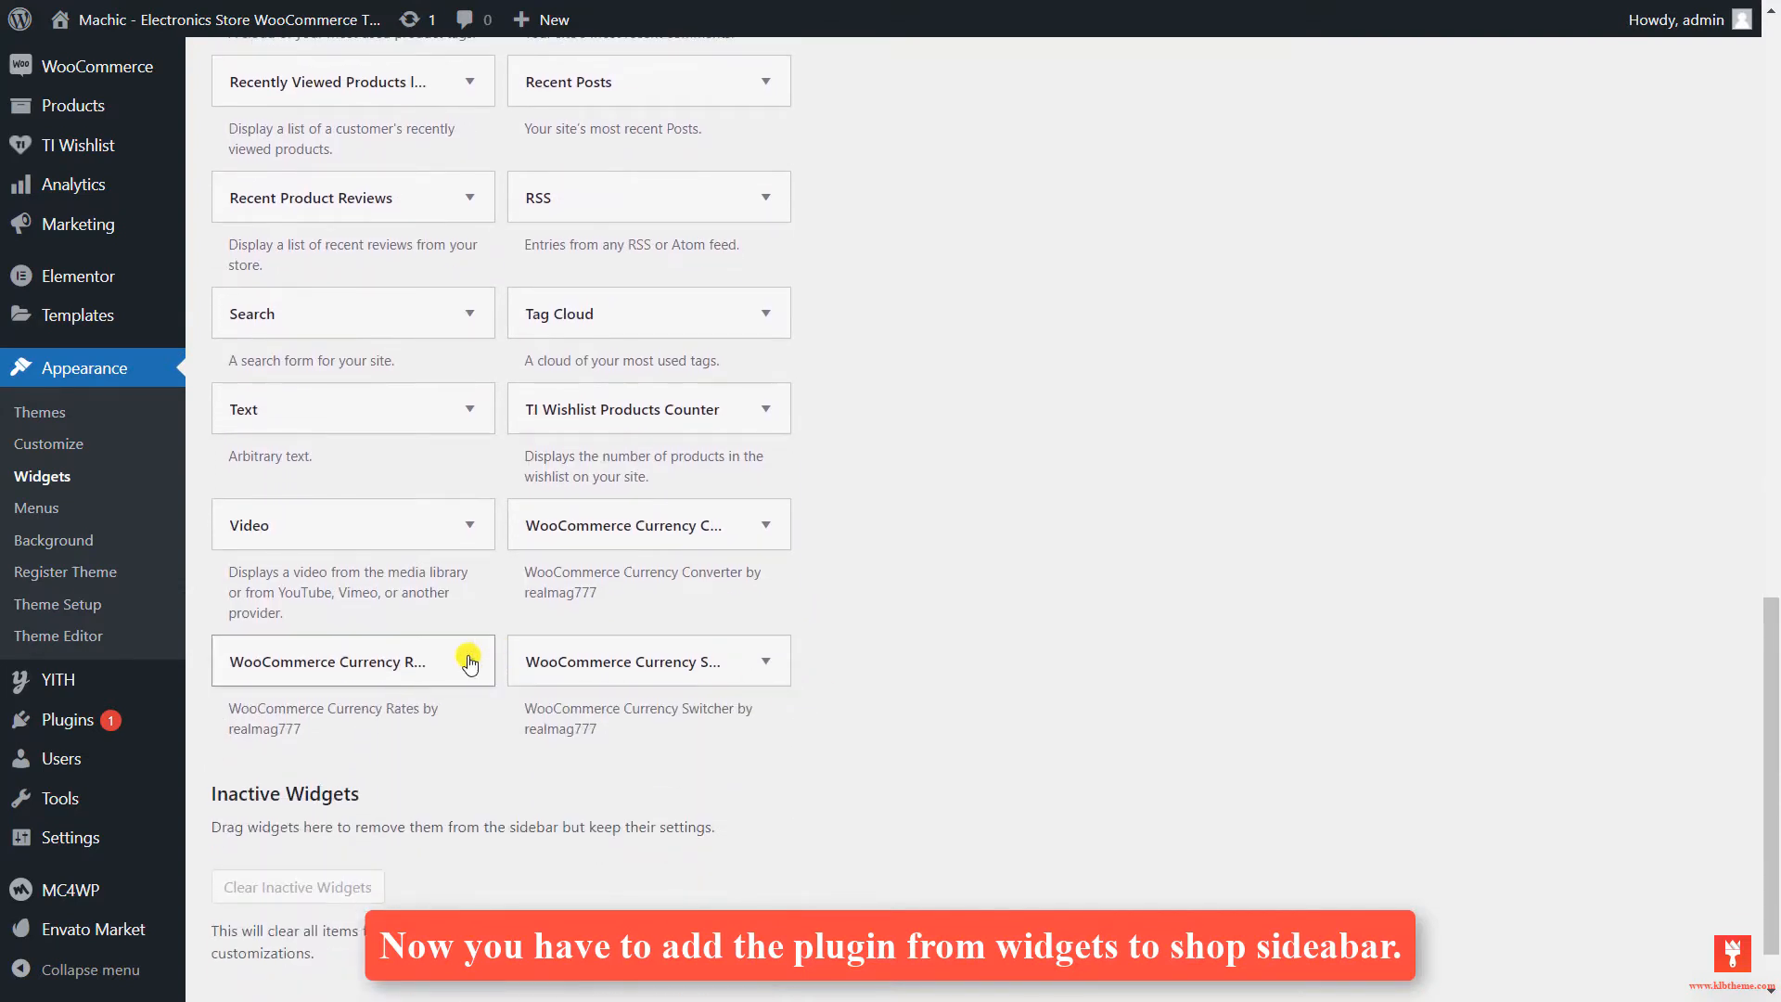
{"action": "scroll", "coordinate": [471, 664], "scroll_direction": "down", "scroll_amount": 1}
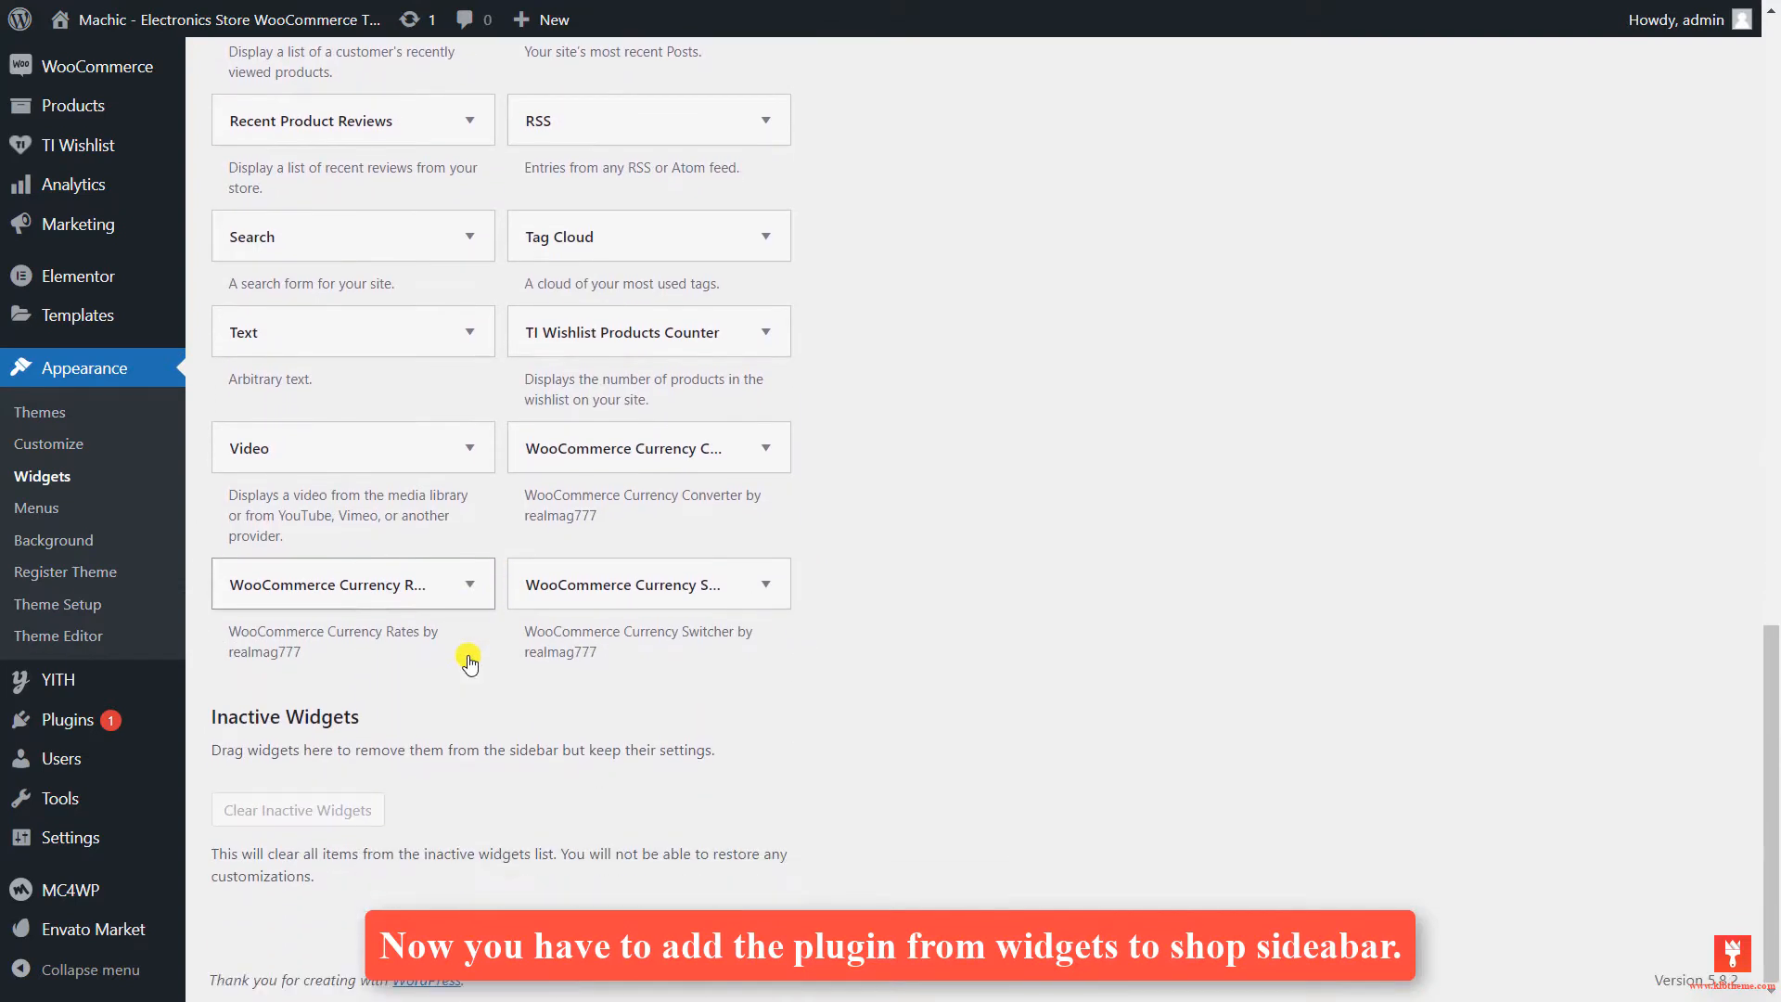
{"action": "left_click", "coordinate": [765, 585]}
{"action": "left_click", "coordinate": [596, 740]}
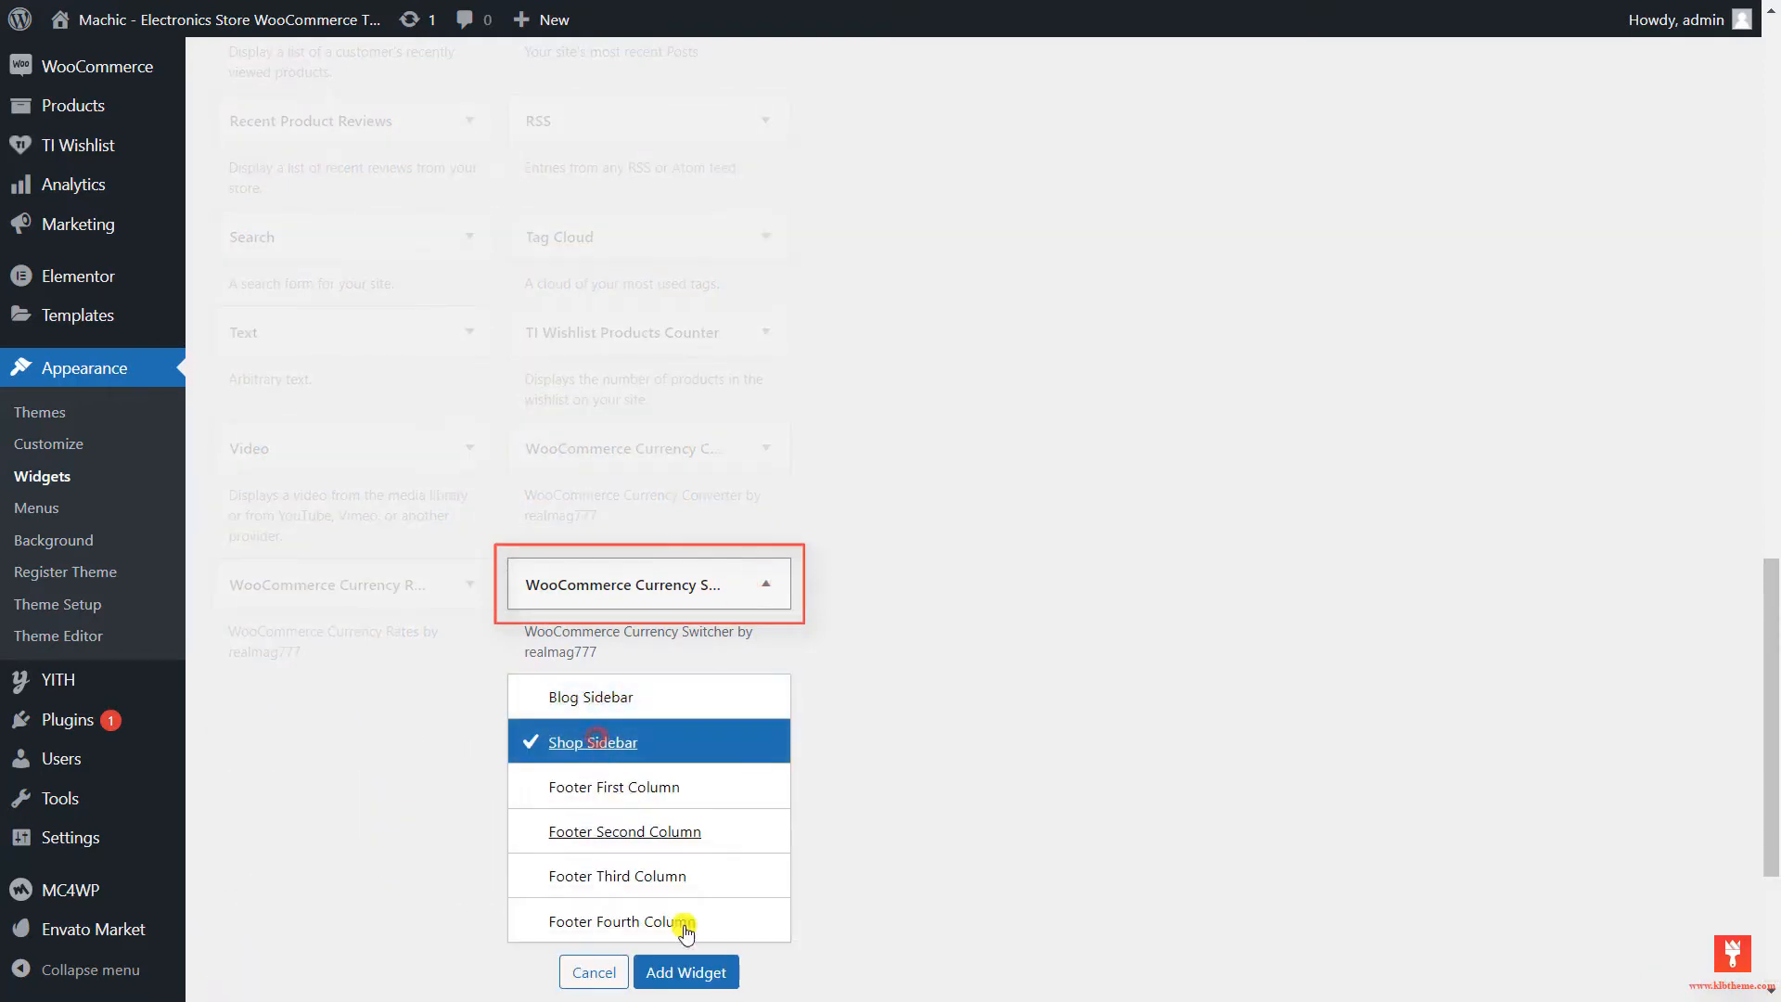
{"action": "left_click", "coordinate": [694, 974]}
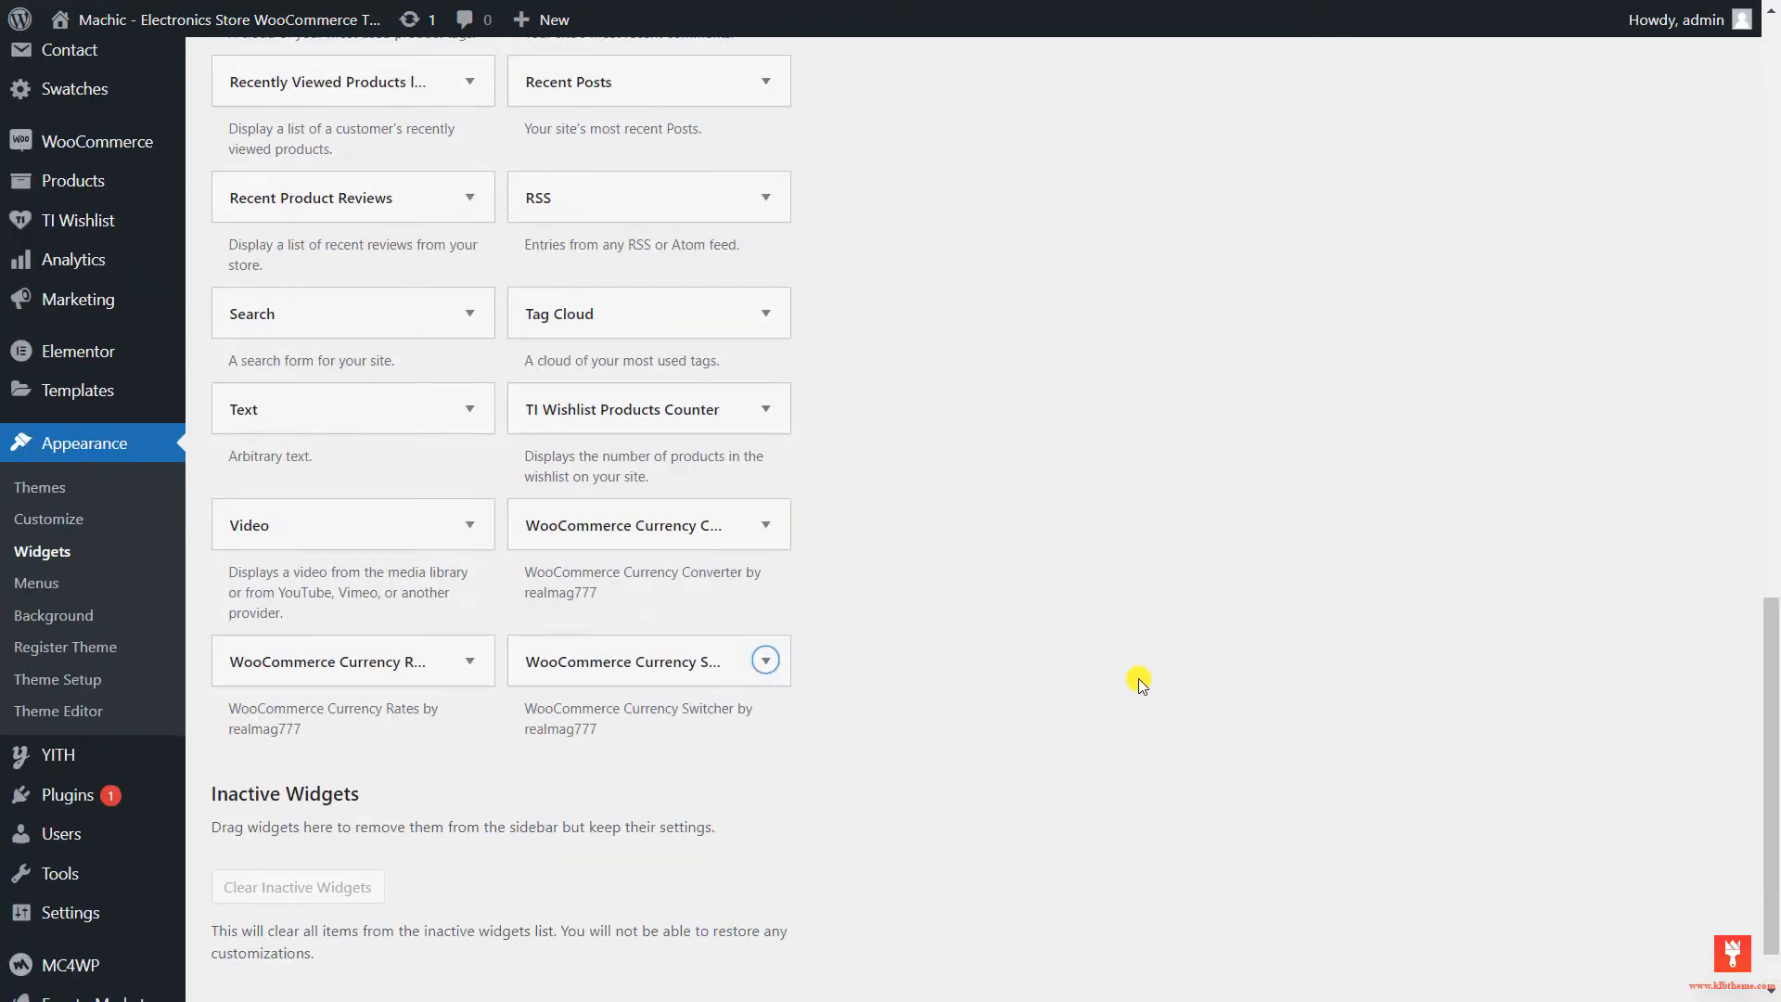
- Review the Currency Switcher widget's title, width, flag position and drop-down text type options, and collapse the Shop Sidebar
{"action": "scroll", "coordinate": [1227, 696], "scroll_direction": "up", "scroll_amount": 4}
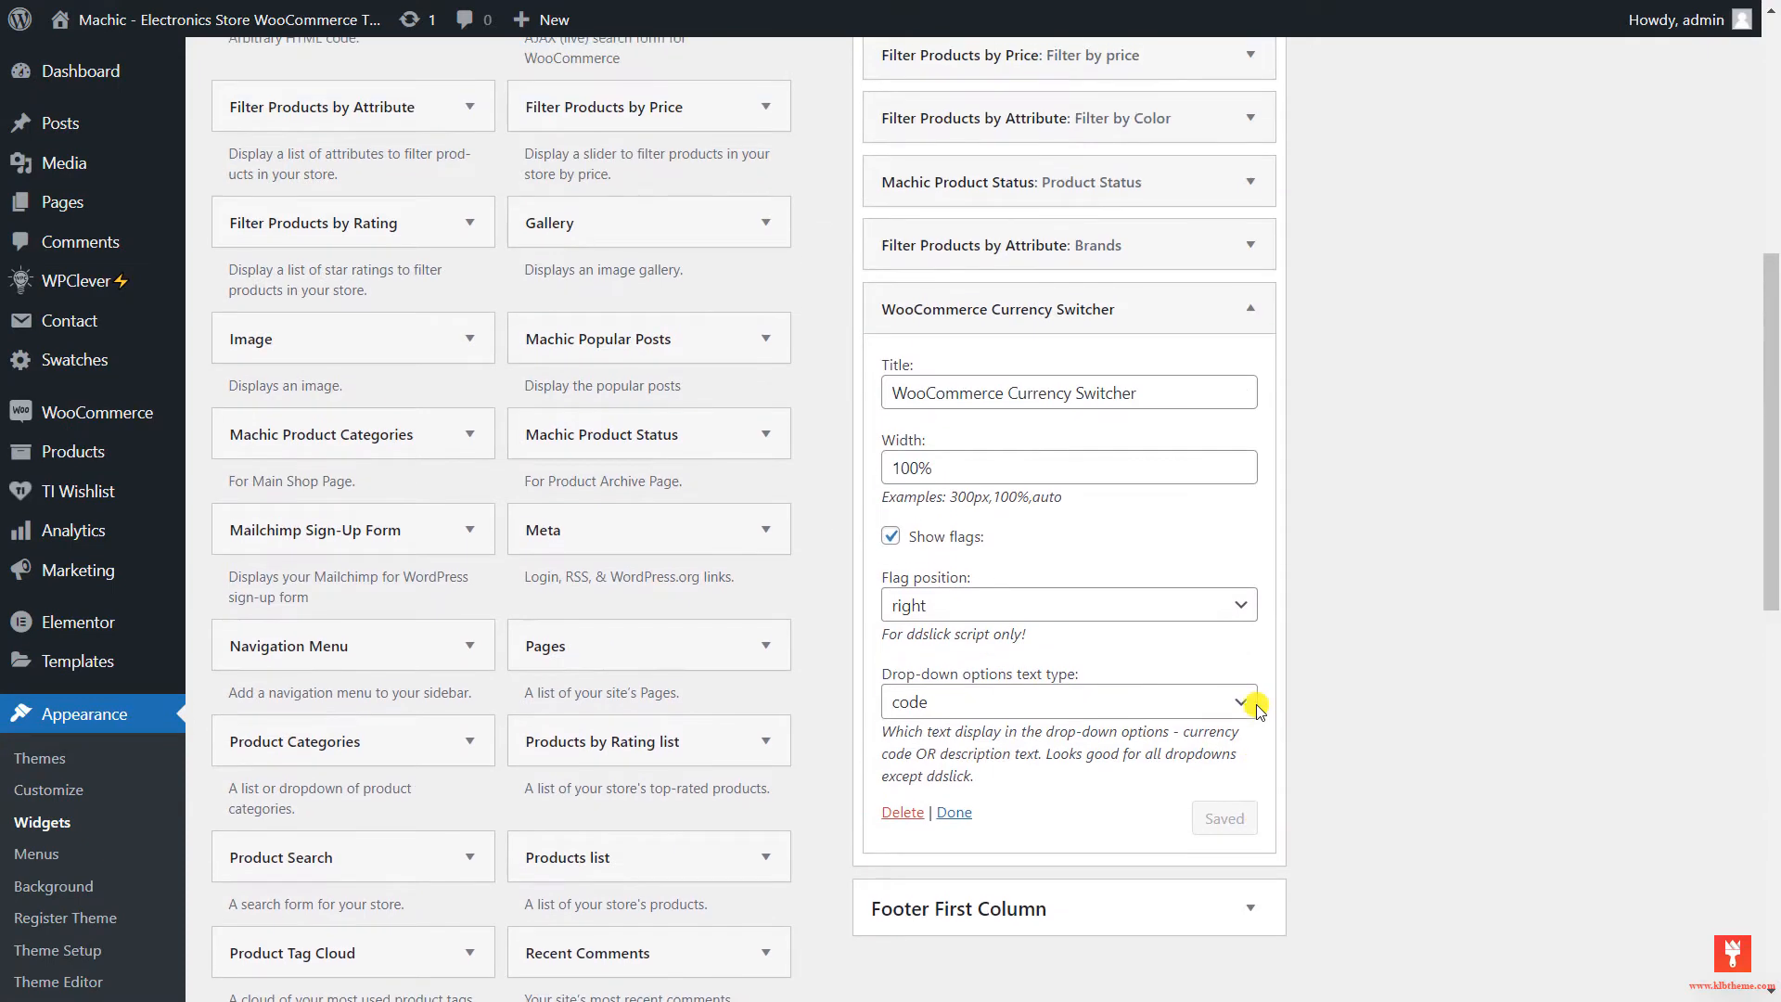
{"action": "left_click", "coordinate": [1157, 400]}
{"action": "scroll", "coordinate": [1155, 395], "scroll_direction": "down", "scroll_amount": 1}
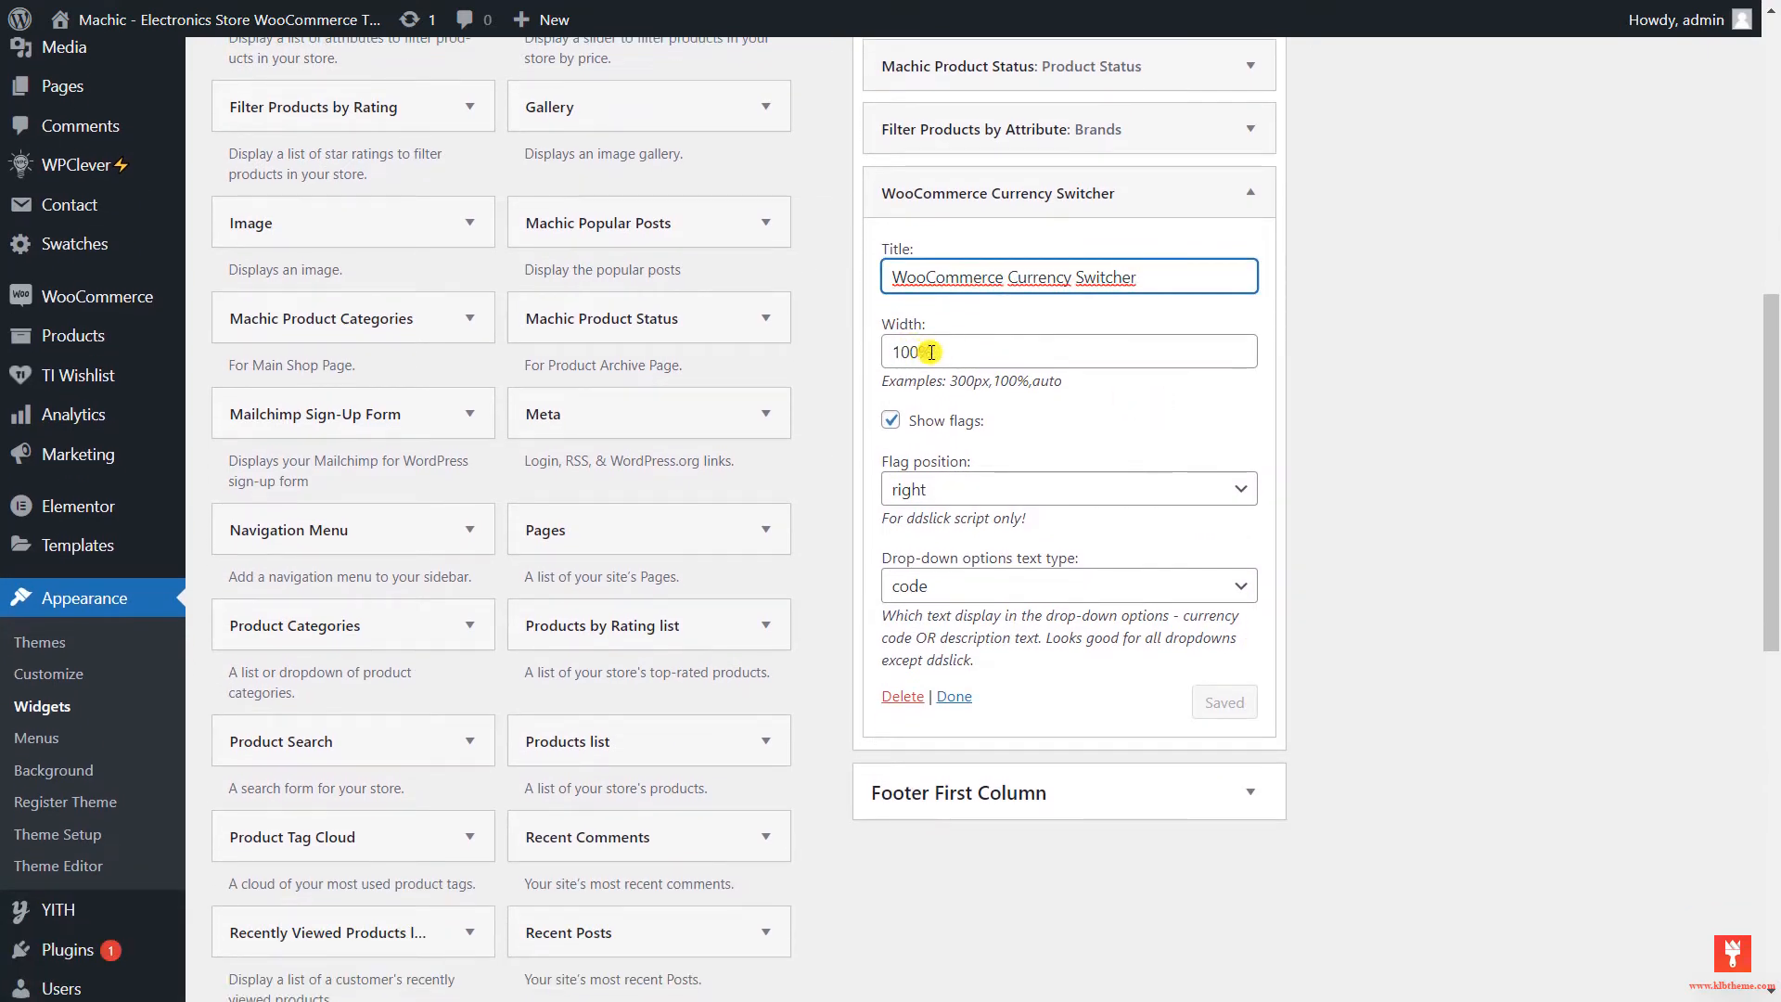
{"action": "left_click", "coordinate": [931, 352]}
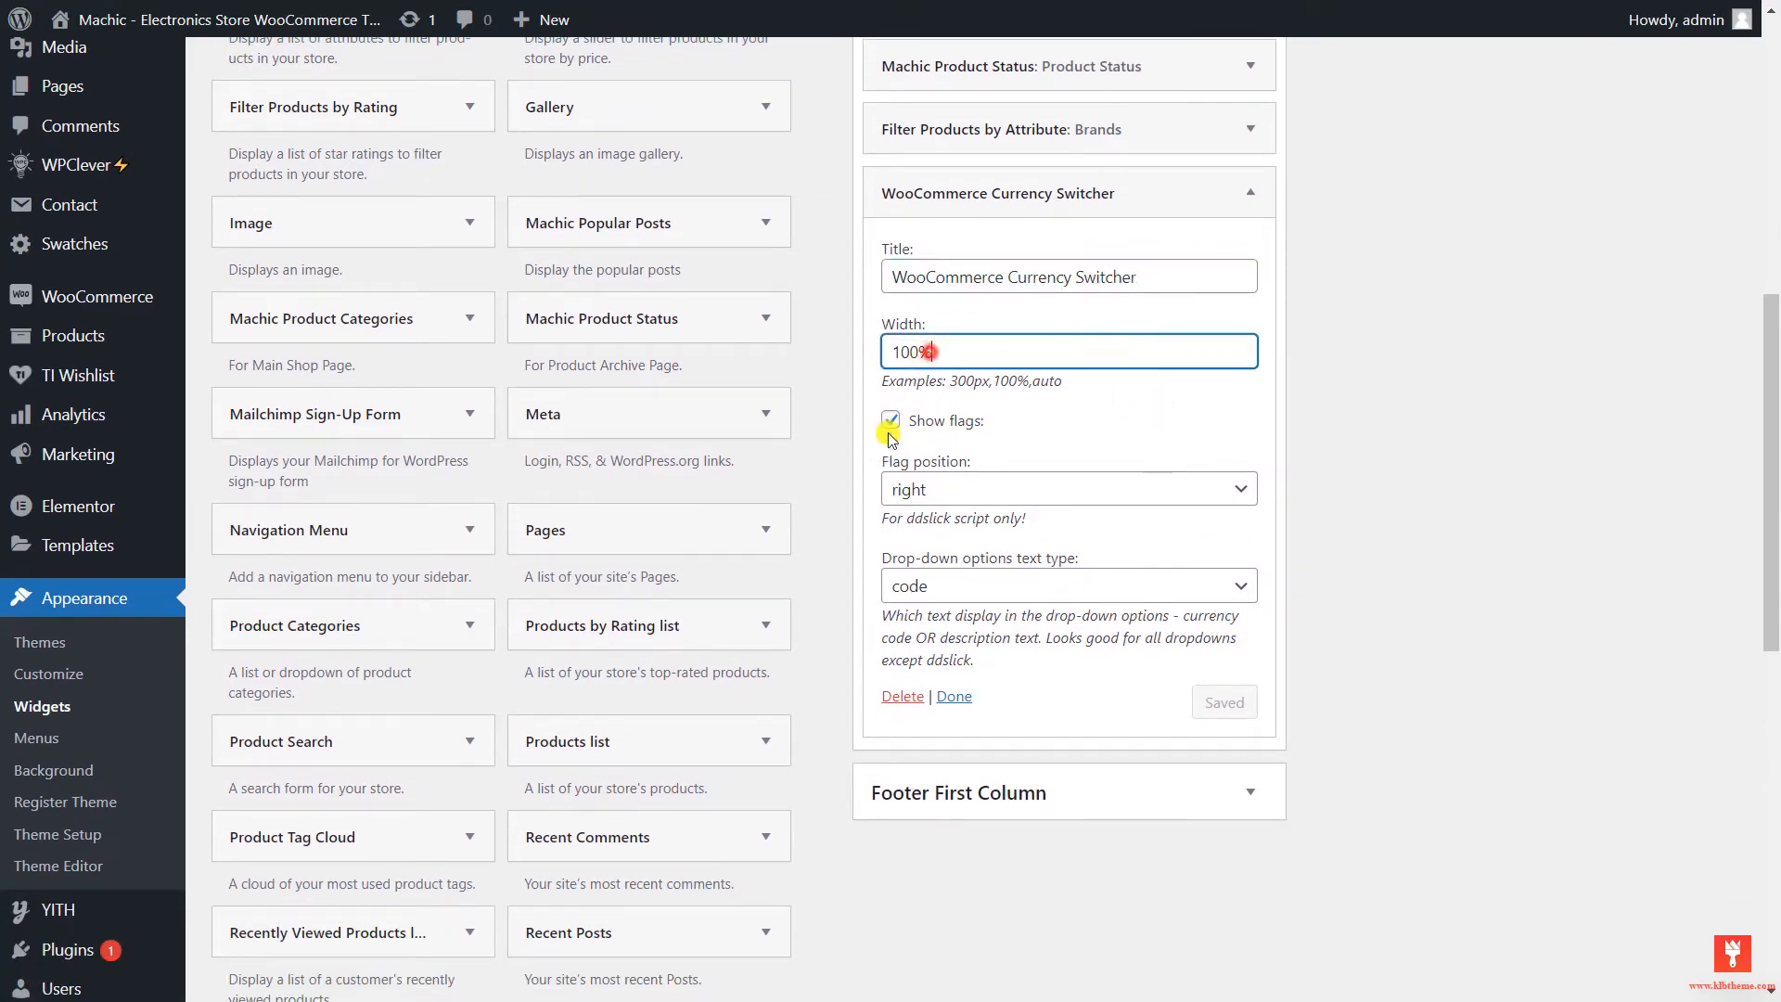
{"action": "left_click", "coordinate": [968, 483]}
{"action": "left_click", "coordinate": [945, 508]}
{"action": "scroll", "coordinate": [1022, 511], "scroll_direction": "down", "scroll_amount": 1}
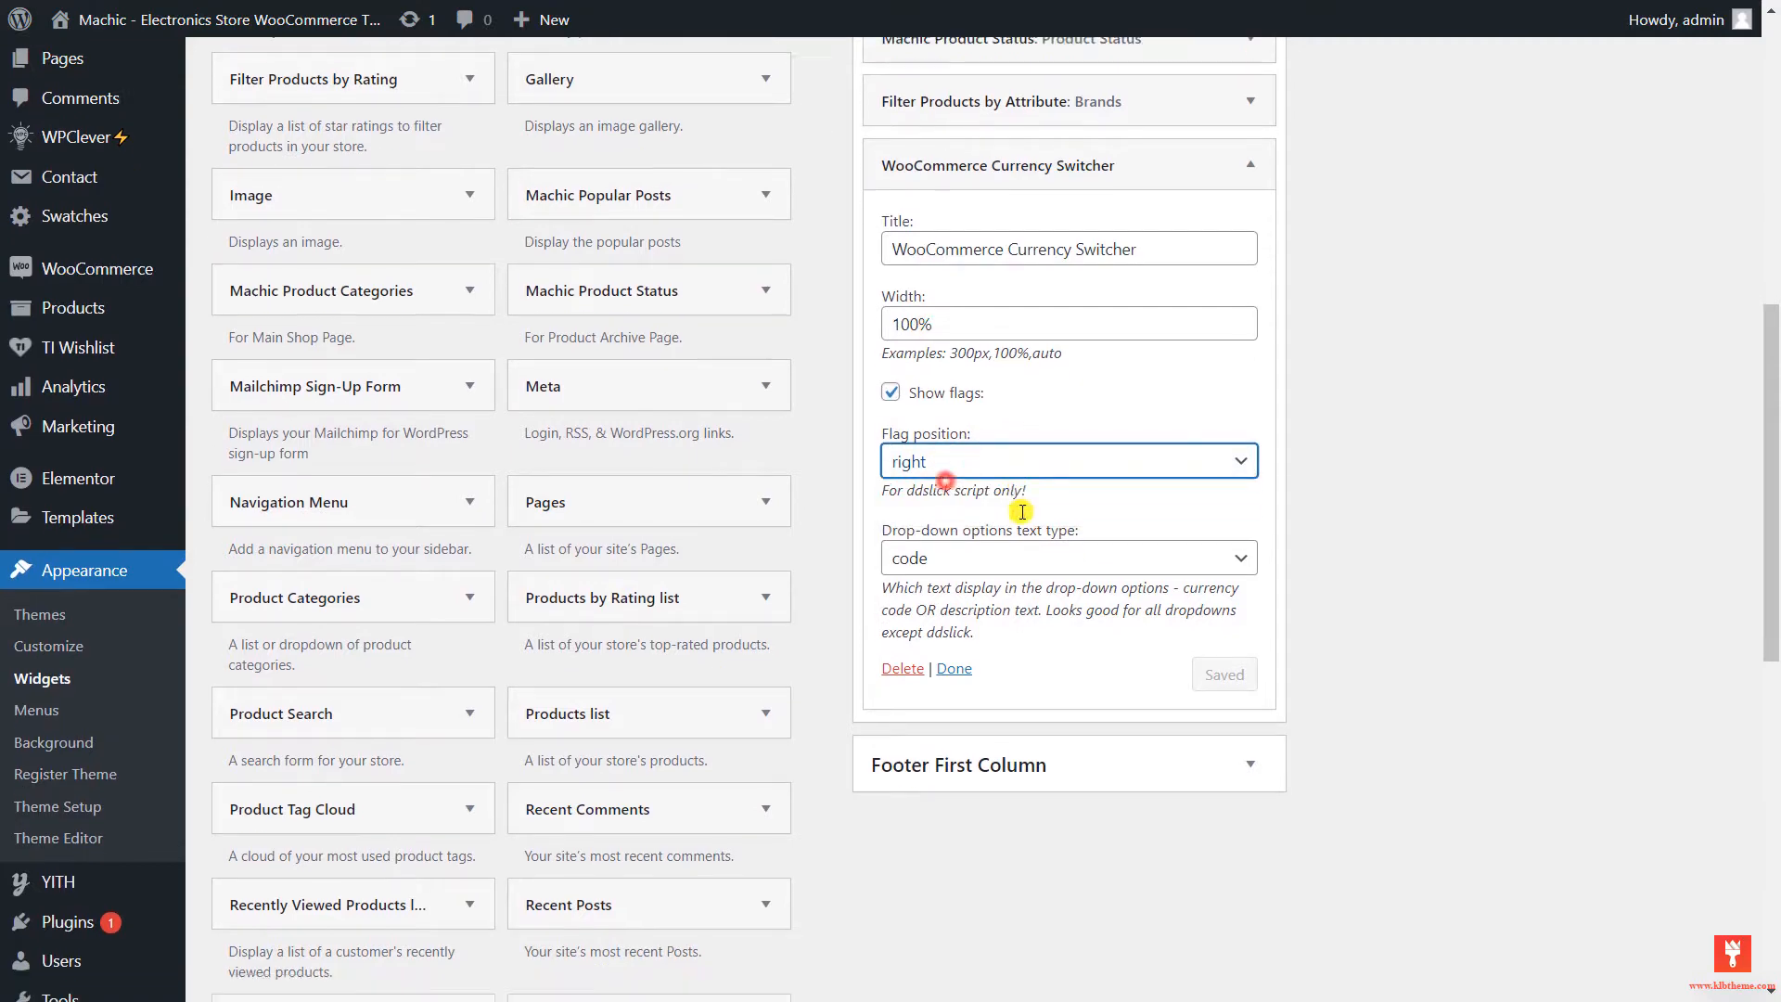
{"action": "scroll", "coordinate": [1023, 512], "scroll_direction": "down", "scroll_amount": 2}
{"action": "left_click", "coordinate": [944, 354]}
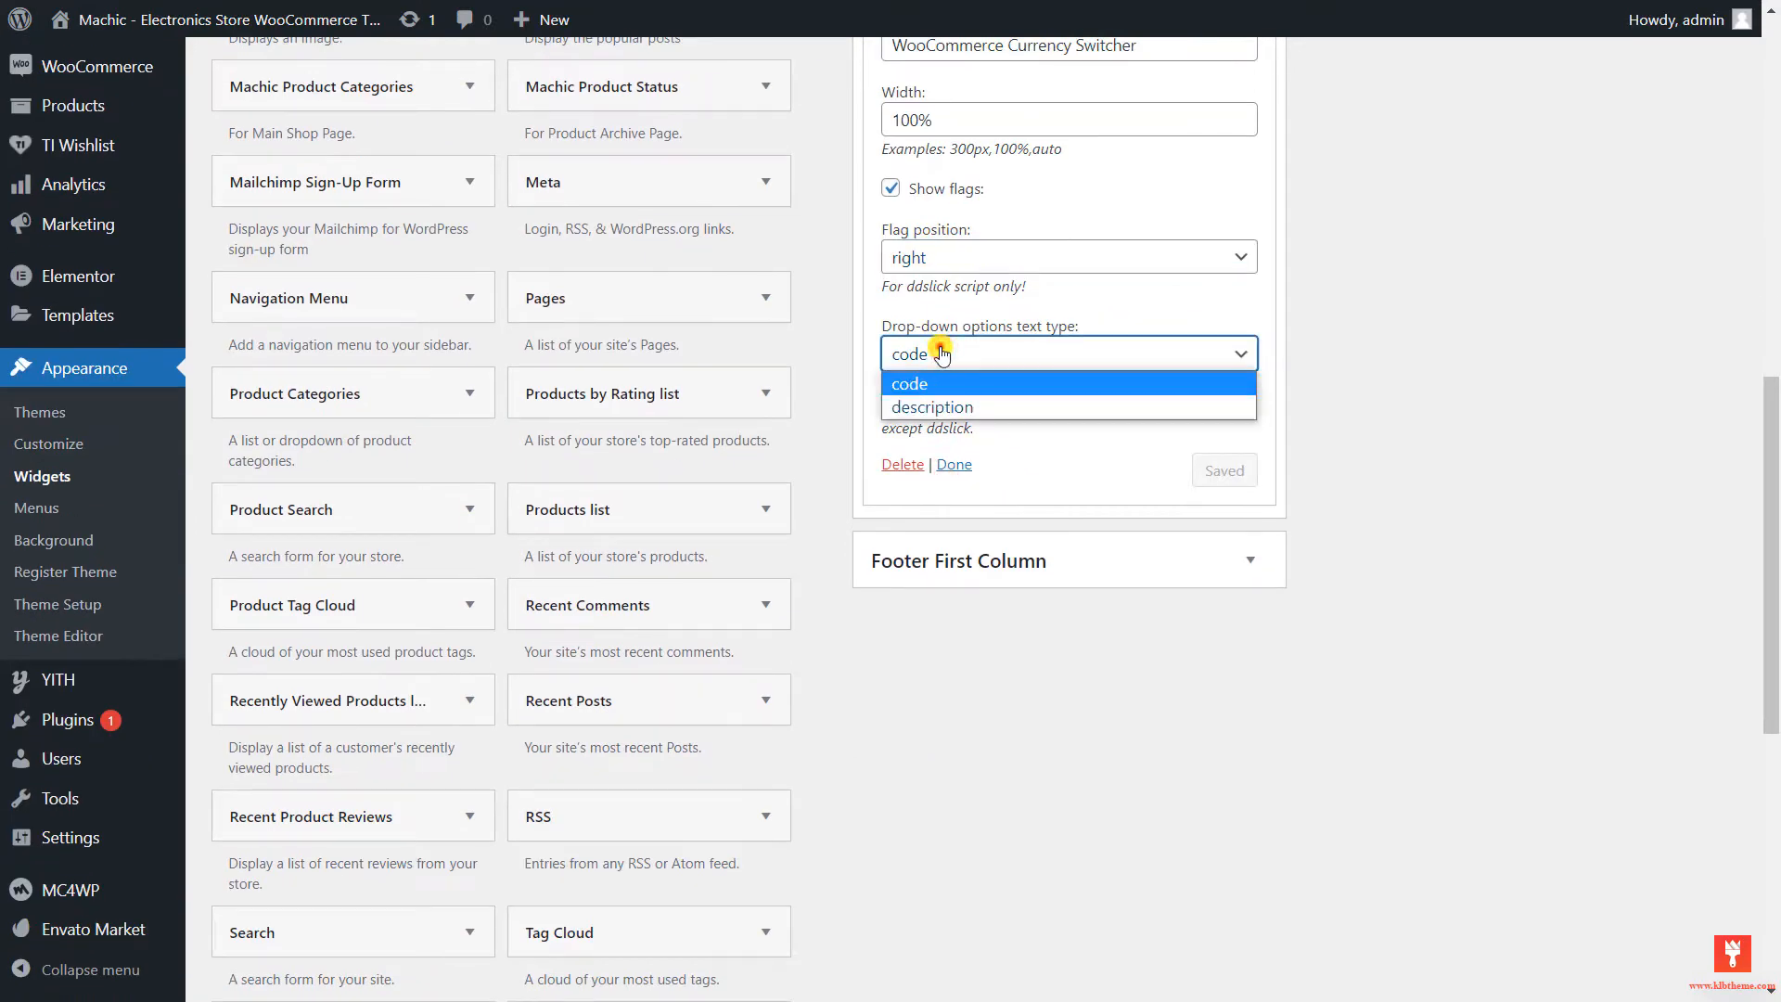
{"action": "left_click", "coordinate": [942, 353]}
{"action": "scroll", "coordinate": [1283, 434], "scroll_direction": "up", "scroll_amount": 7}
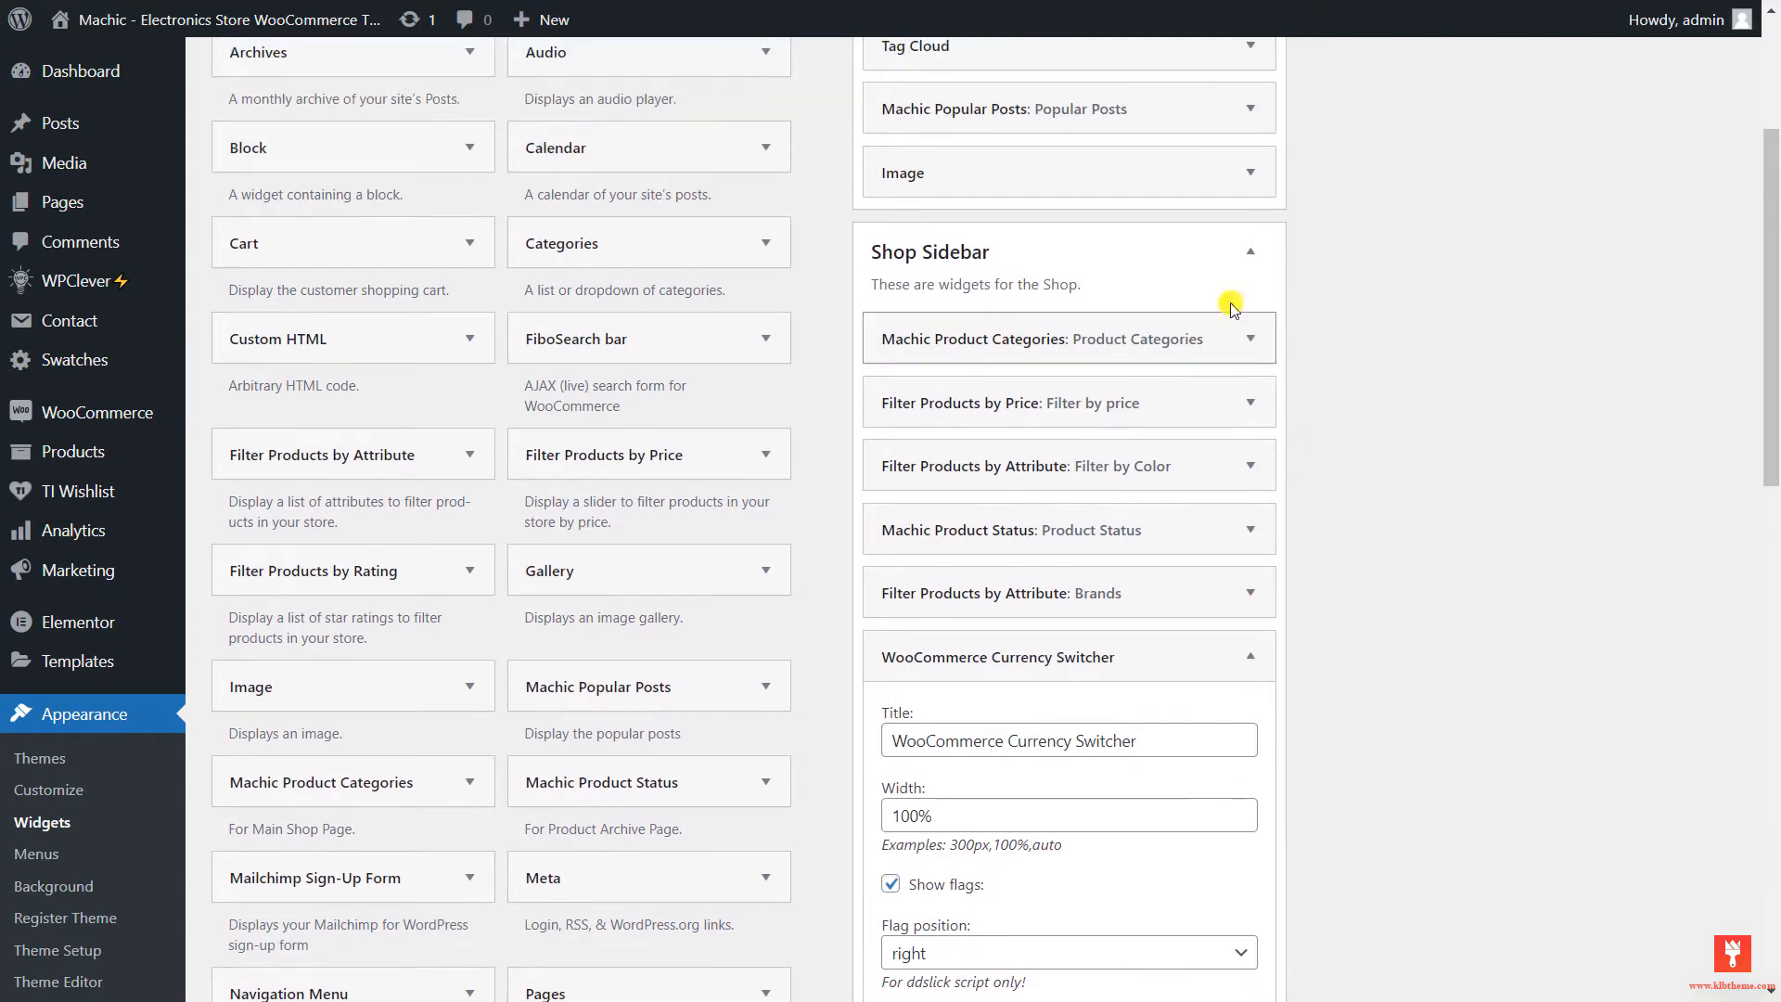
{"action": "left_click", "coordinate": [1246, 251]}
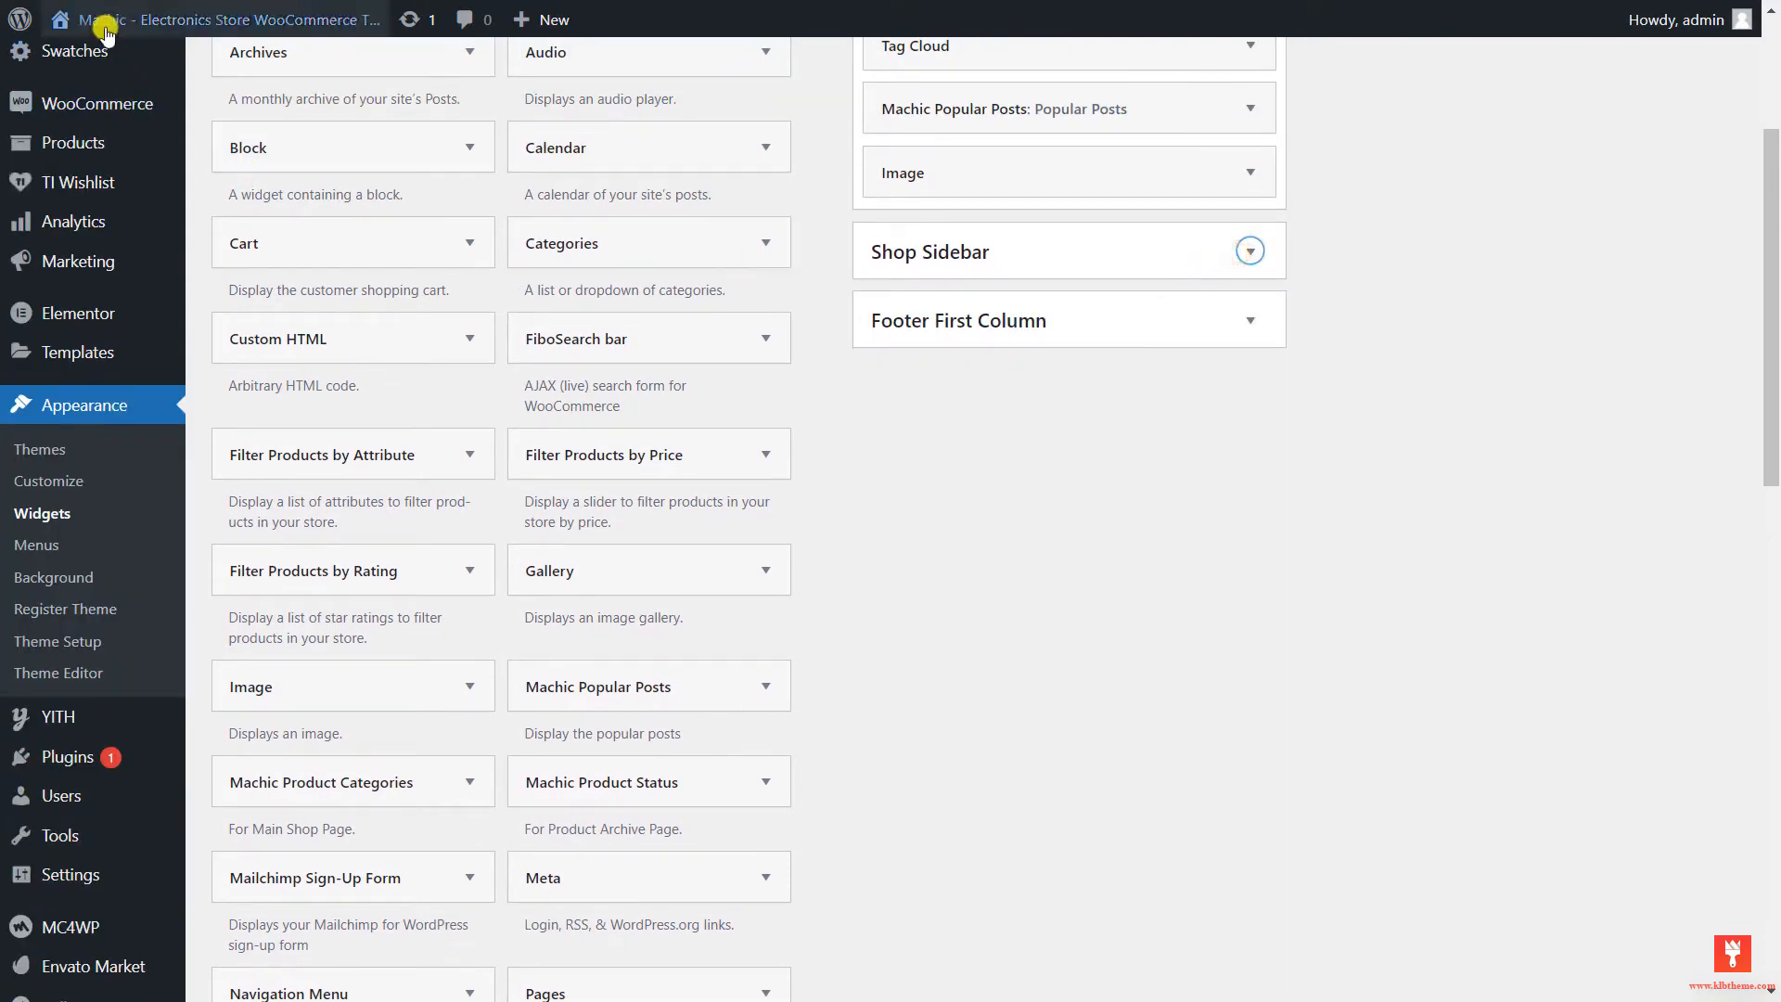
- Visit the store and switch the shop currency to EUR with the sidebar currency switcher to check the product prices
{"action": "mouse_move", "coordinate": [106, 34]}
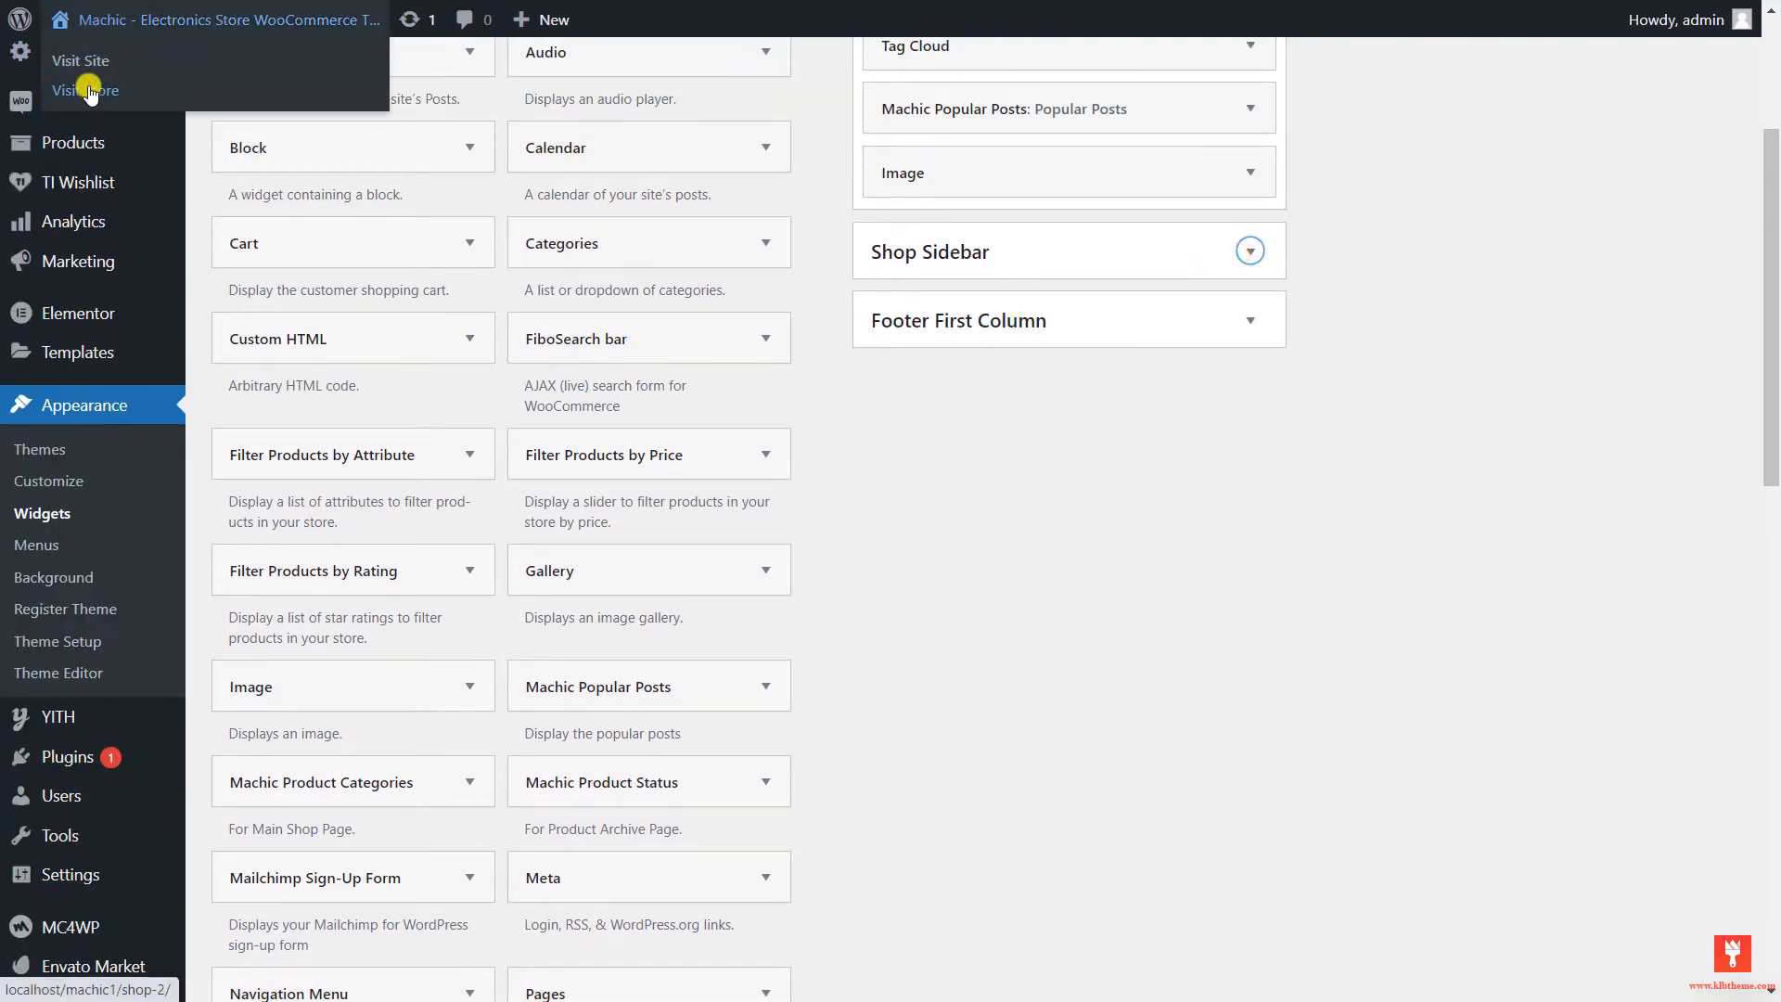
{"action": "left_click", "coordinate": [89, 90]}
{"action": "scroll", "coordinate": [835, 446], "scroll_direction": "down", "scroll_amount": 3}
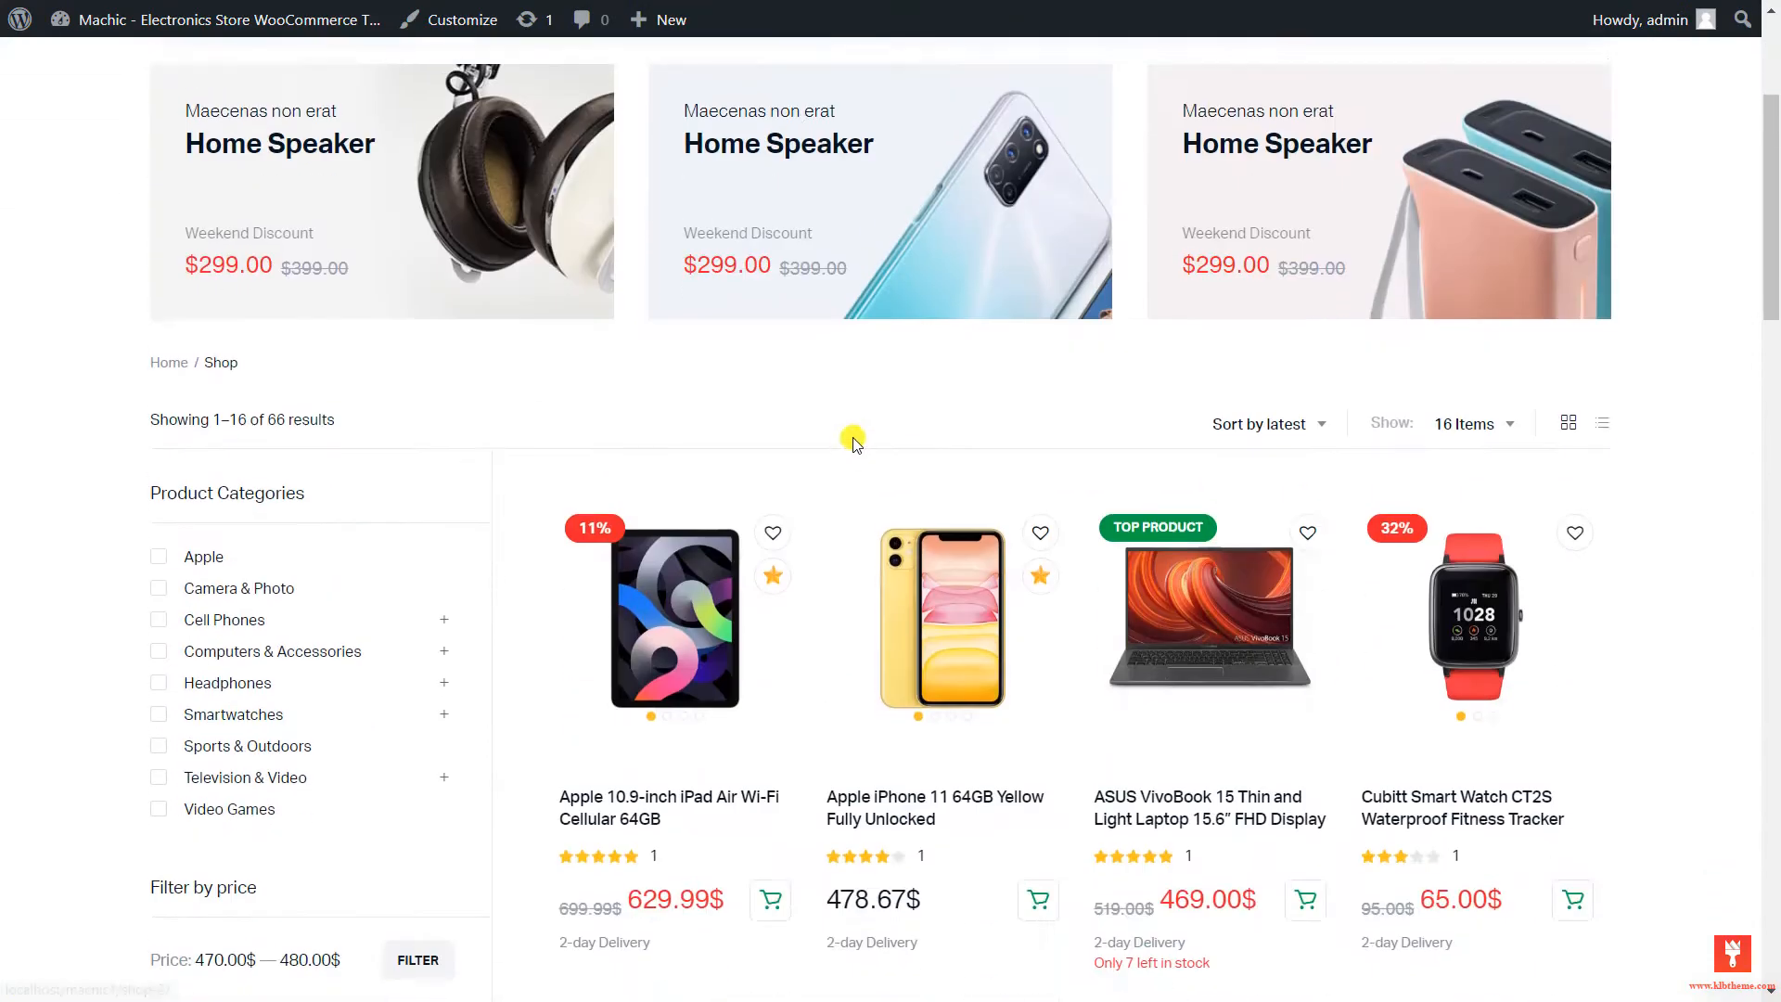
{"action": "scroll", "coordinate": [853, 443], "scroll_direction": "down", "scroll_amount": 10}
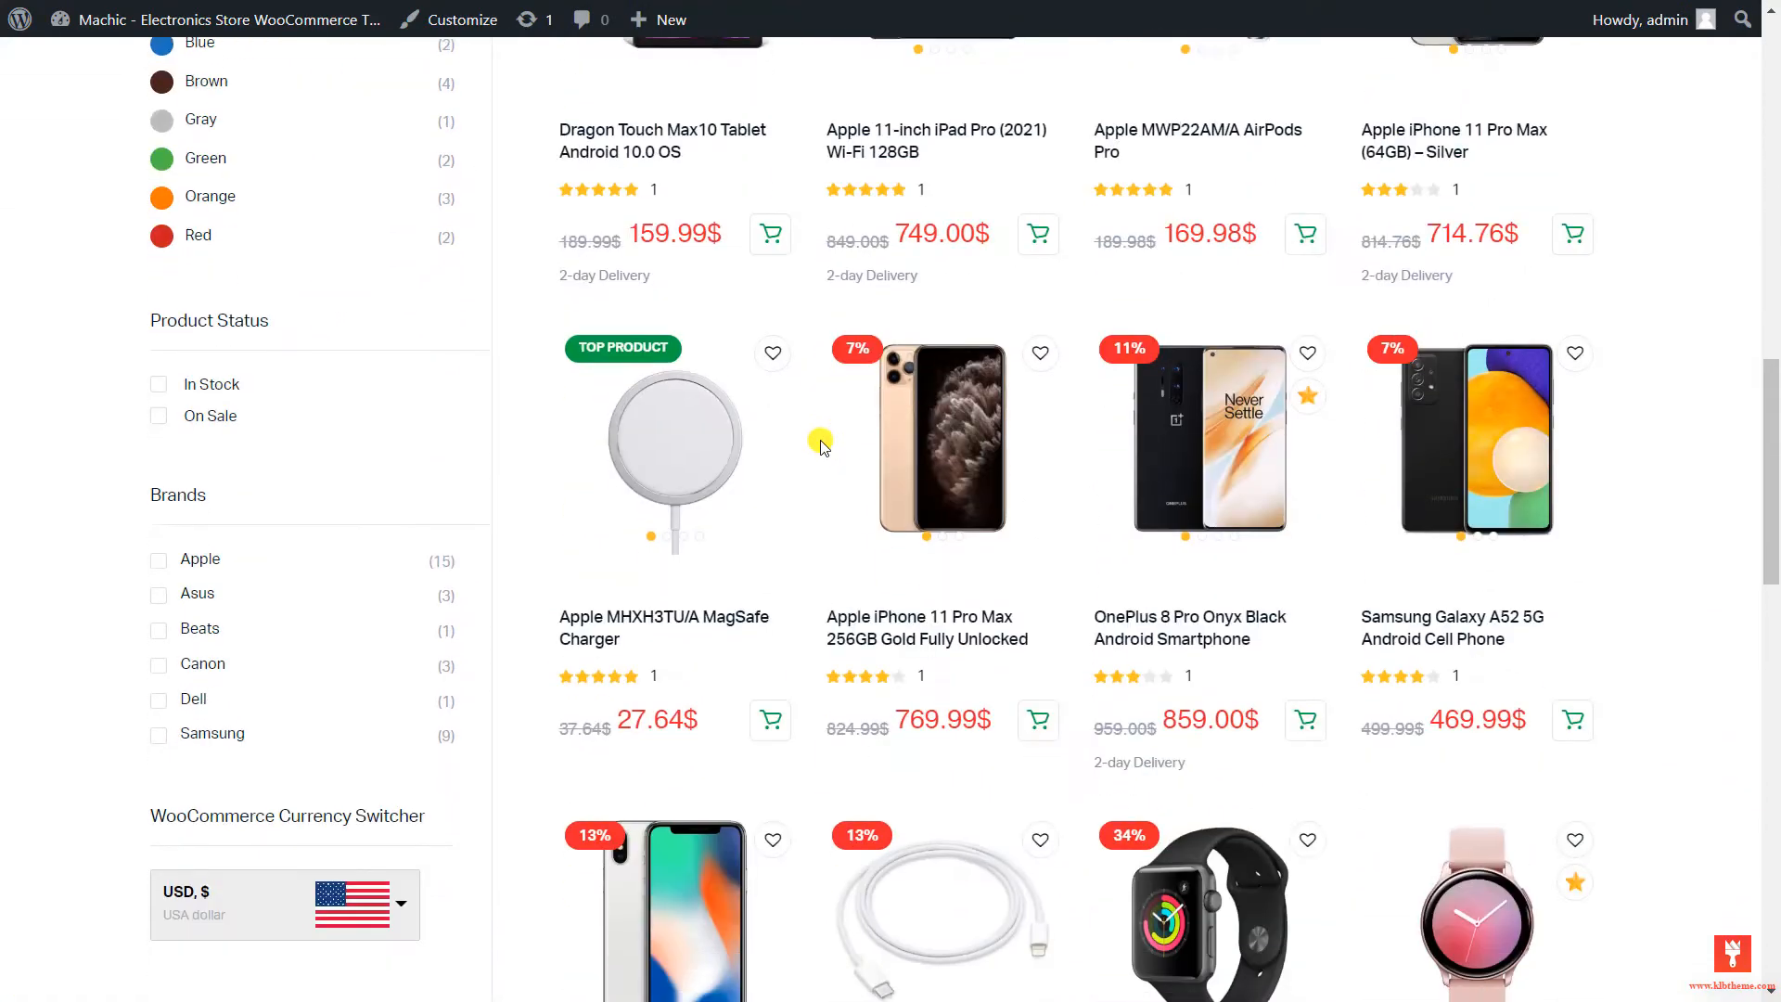
{"action": "scroll", "coordinate": [820, 445], "scroll_direction": "down", "scroll_amount": 4}
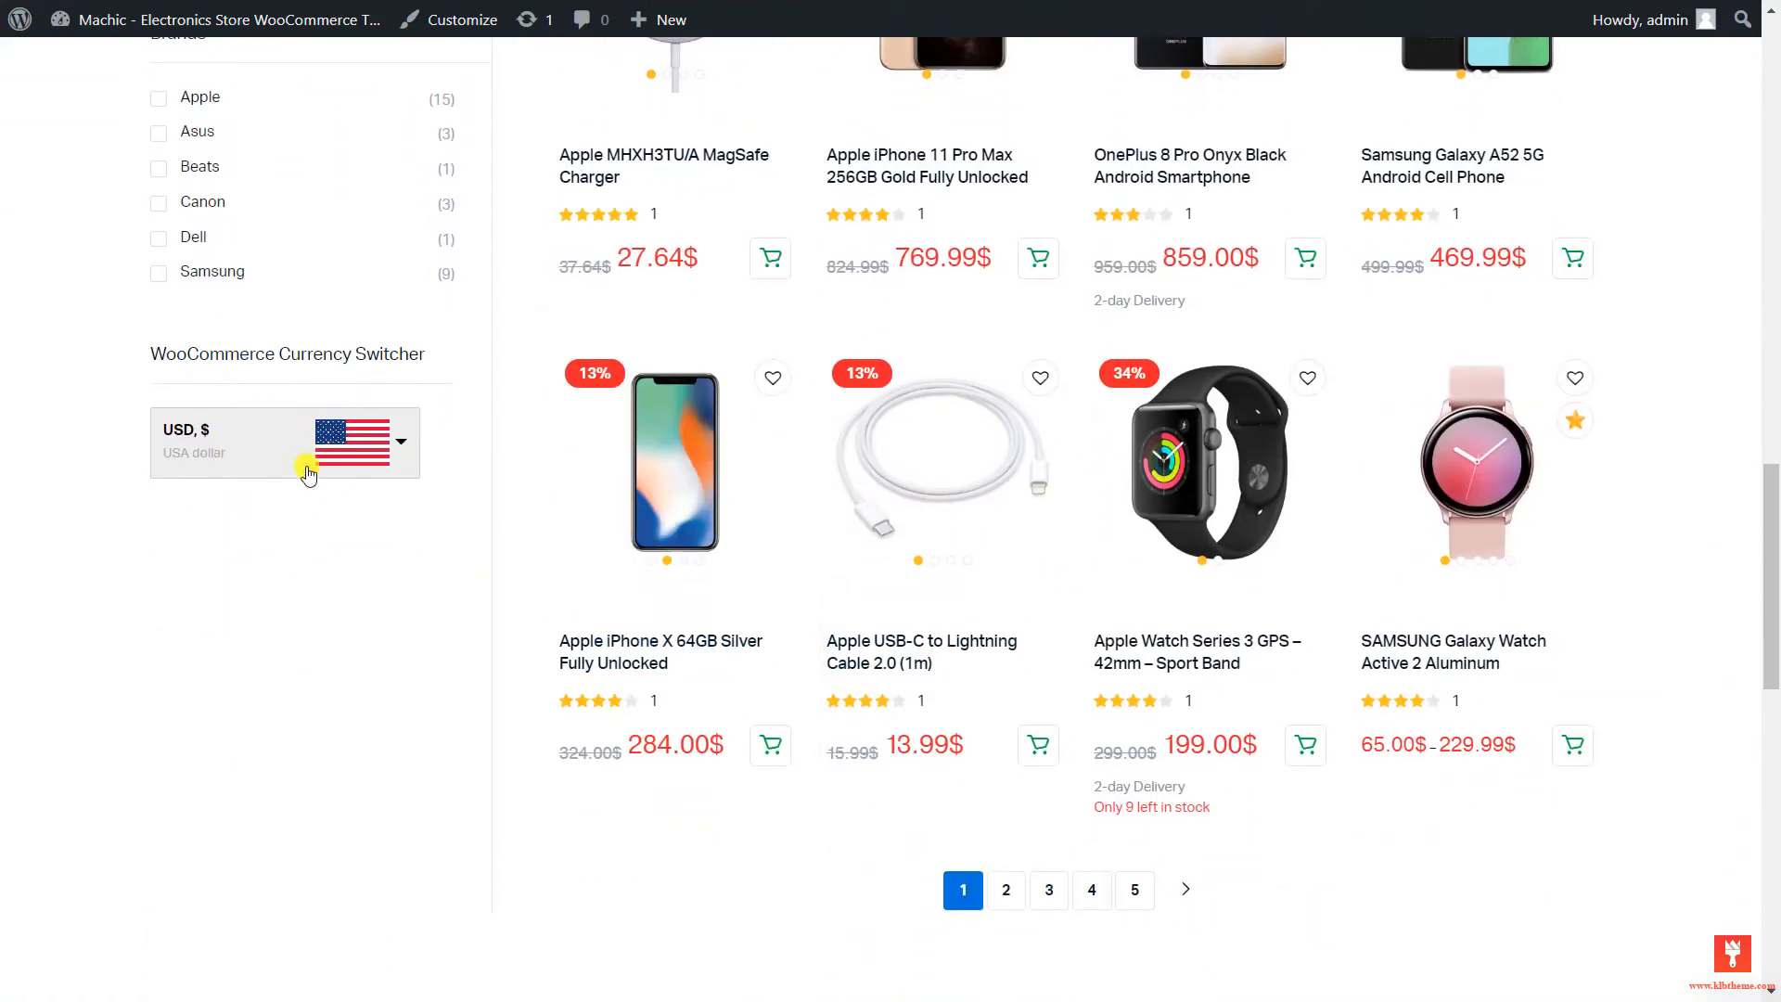
{"action": "left_click", "coordinate": [395, 445]}
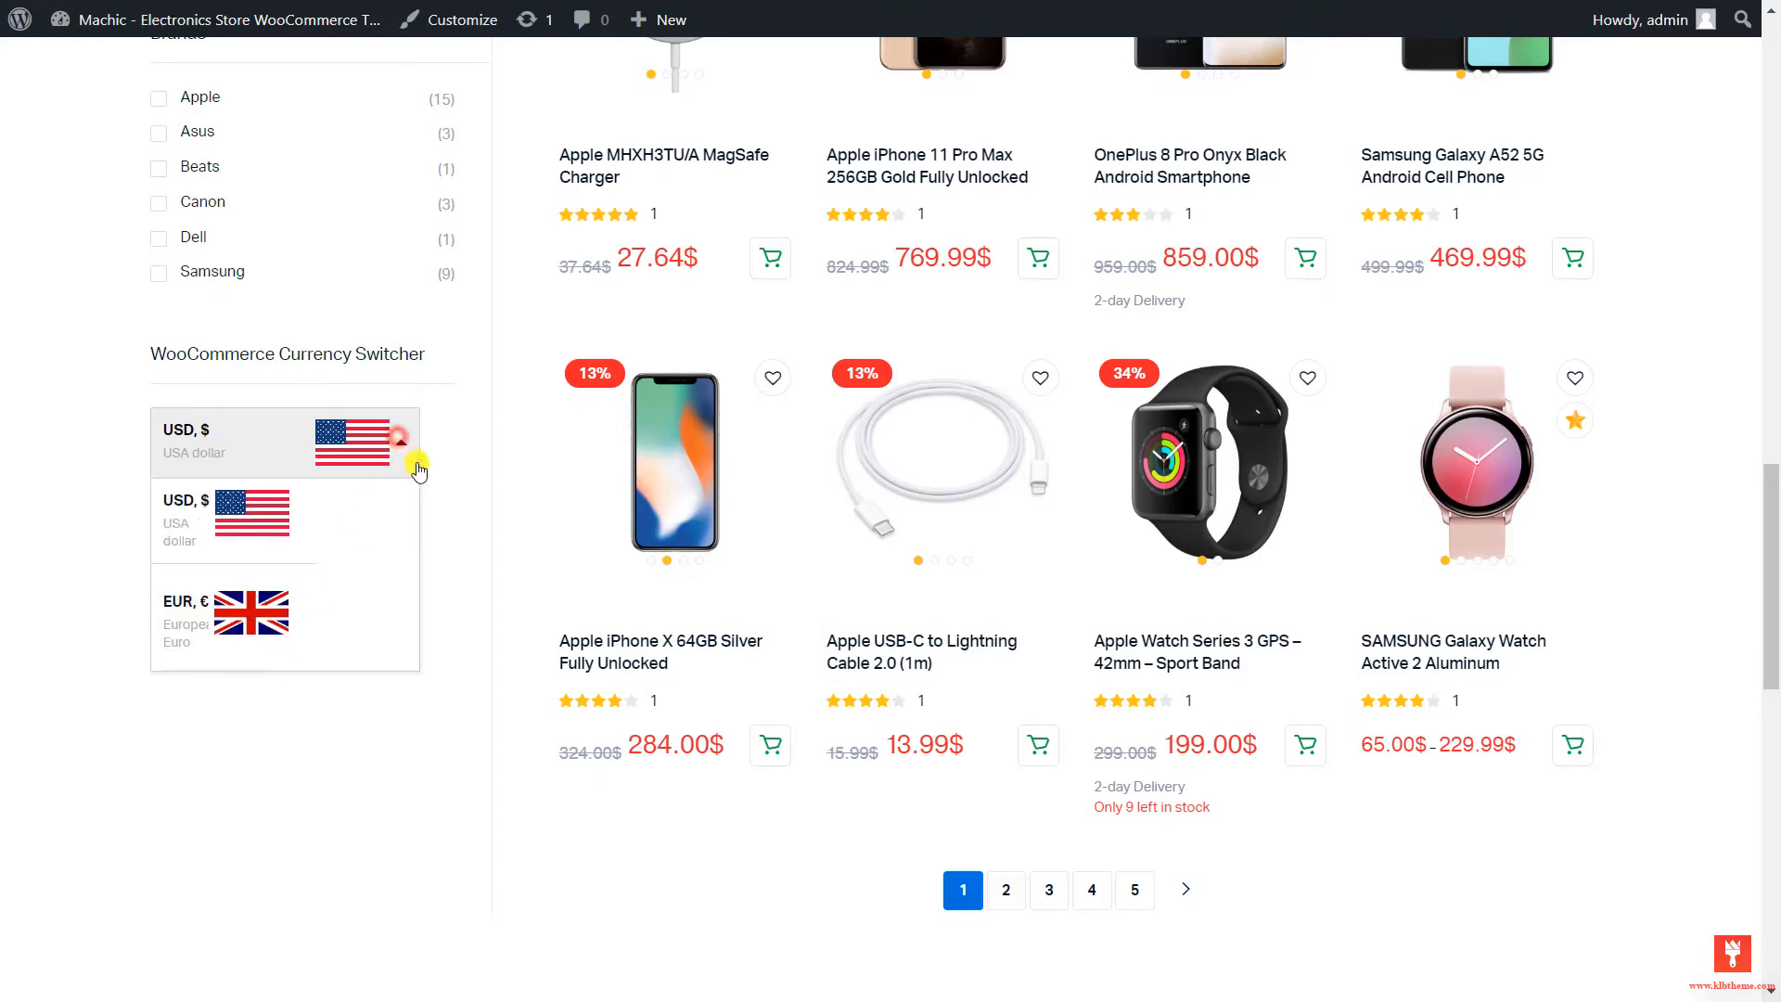
{"action": "left_click", "coordinate": [241, 609]}
{"action": "scroll", "coordinate": [684, 469], "scroll_direction": "down", "scroll_amount": 7}
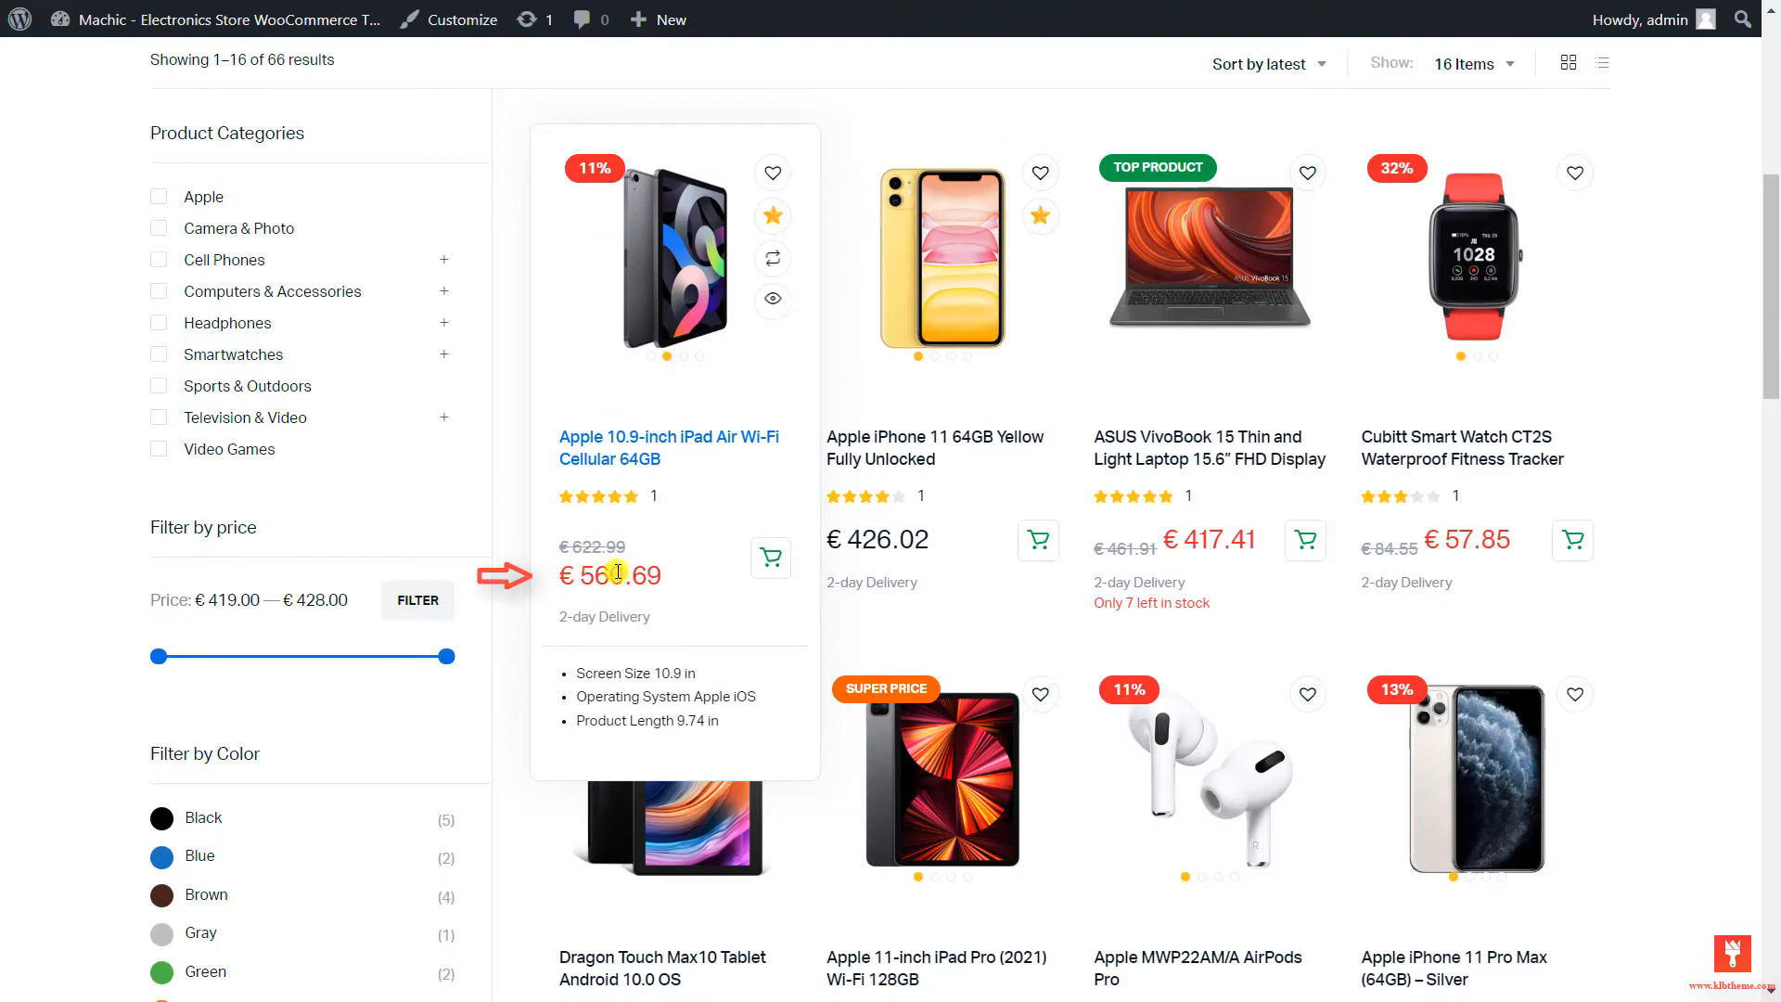
- Switch the shop currency back to USD with the sidebar switcher and check the product prices
{"action": "scroll", "coordinate": [509, 547], "scroll_direction": "down", "scroll_amount": 10}
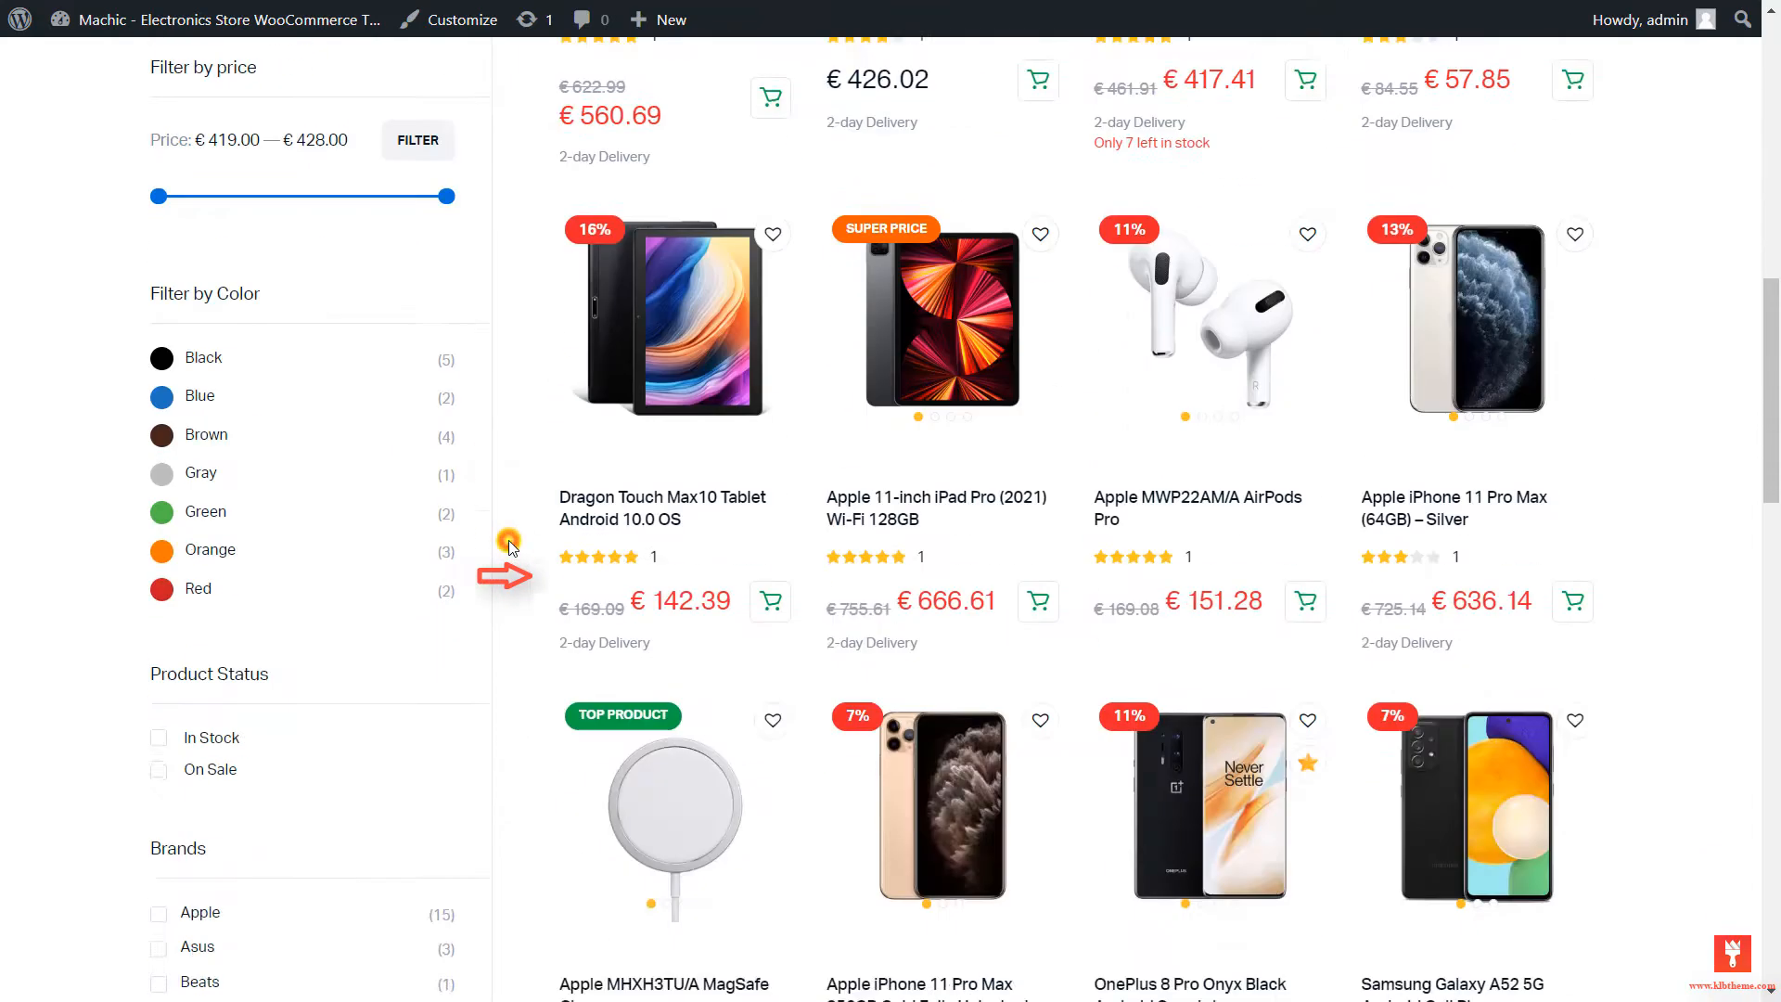
{"action": "left_click", "coordinate": [406, 556]}
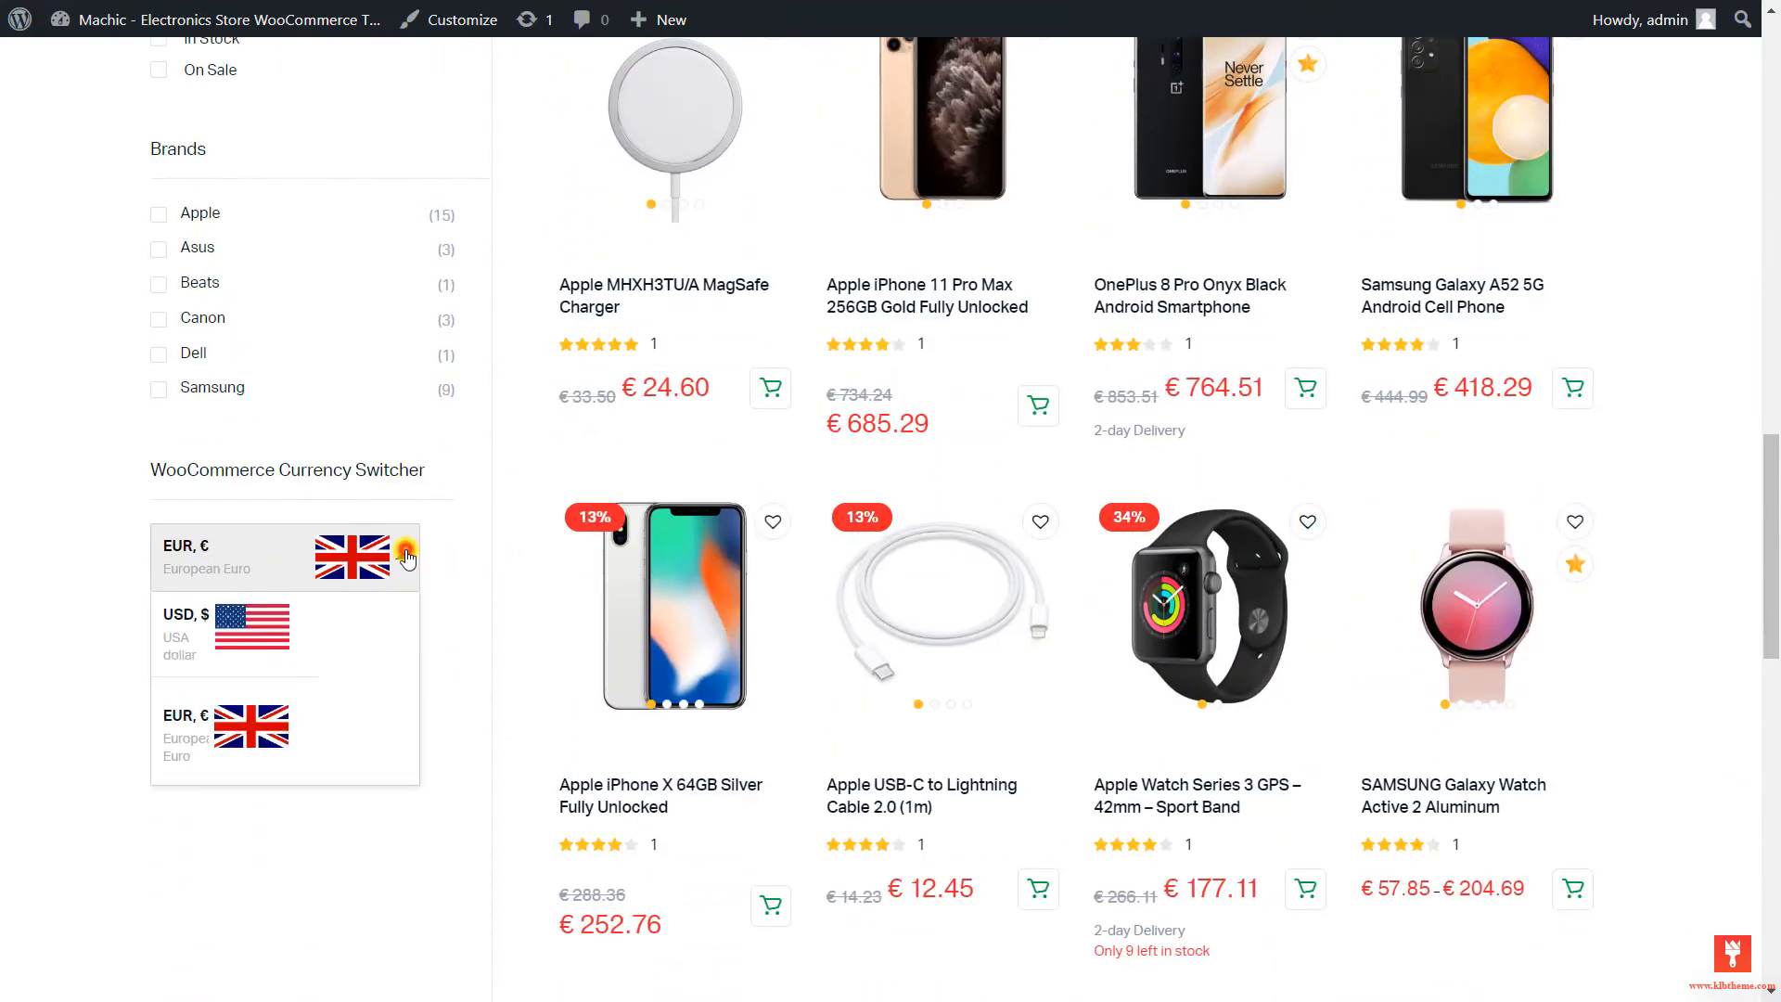
{"action": "left_click", "coordinate": [249, 628]}
{"action": "scroll", "coordinate": [519, 470], "scroll_direction": "down", "scroll_amount": 8}
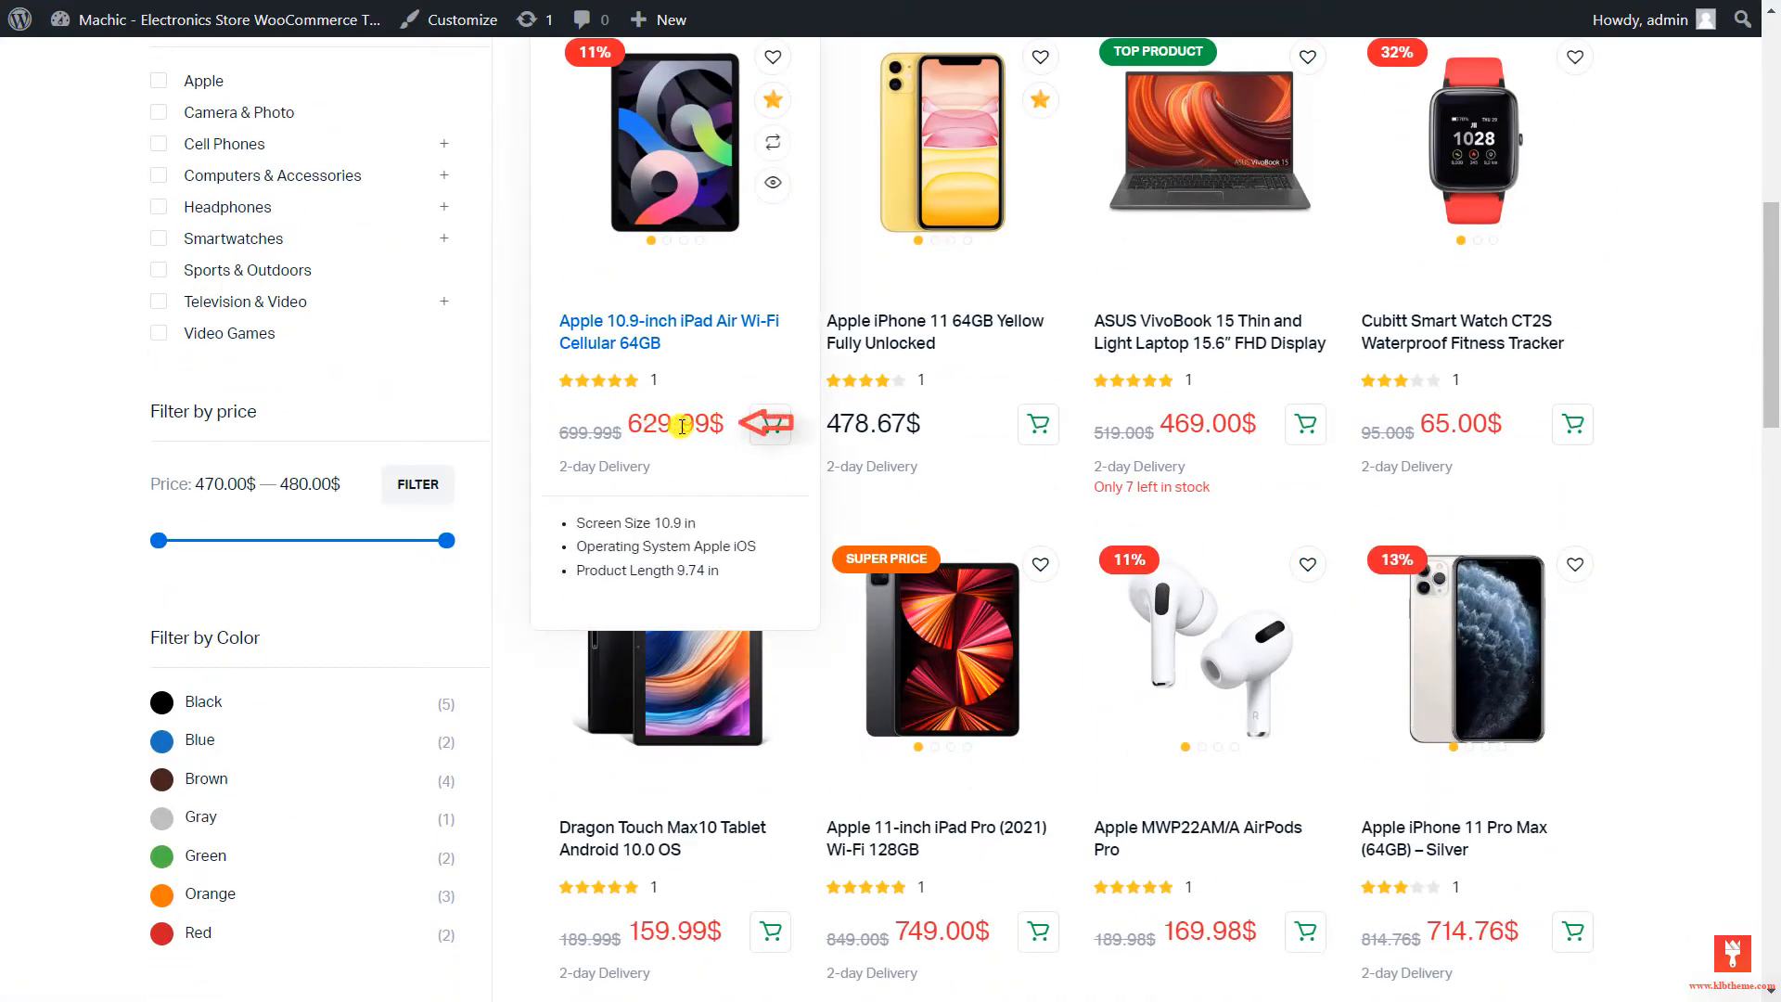
{"action": "scroll", "coordinate": [517, 585], "scroll_direction": "down", "scroll_amount": 1}
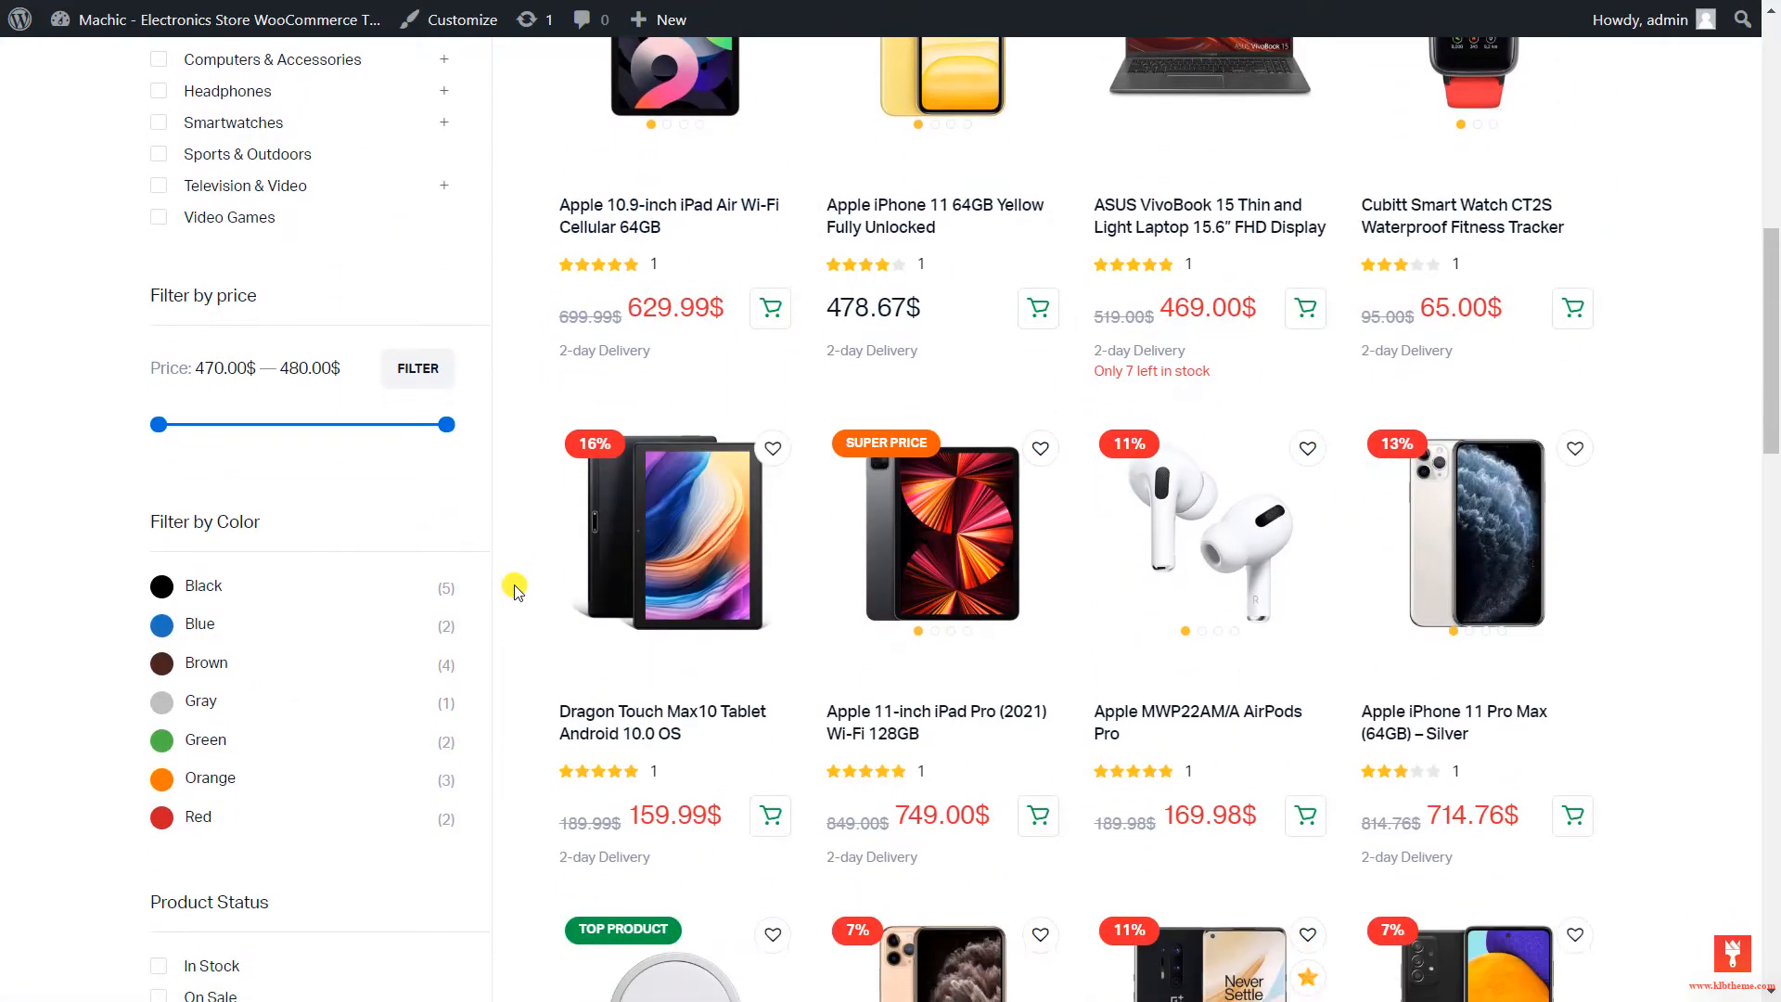
- Return to the dashboard and open the Currency section of the WooCommerce settings
{"action": "scroll", "coordinate": [517, 590], "scroll_direction": "down", "scroll_amount": 1}
{"action": "mouse_move", "coordinate": [159, 33]}
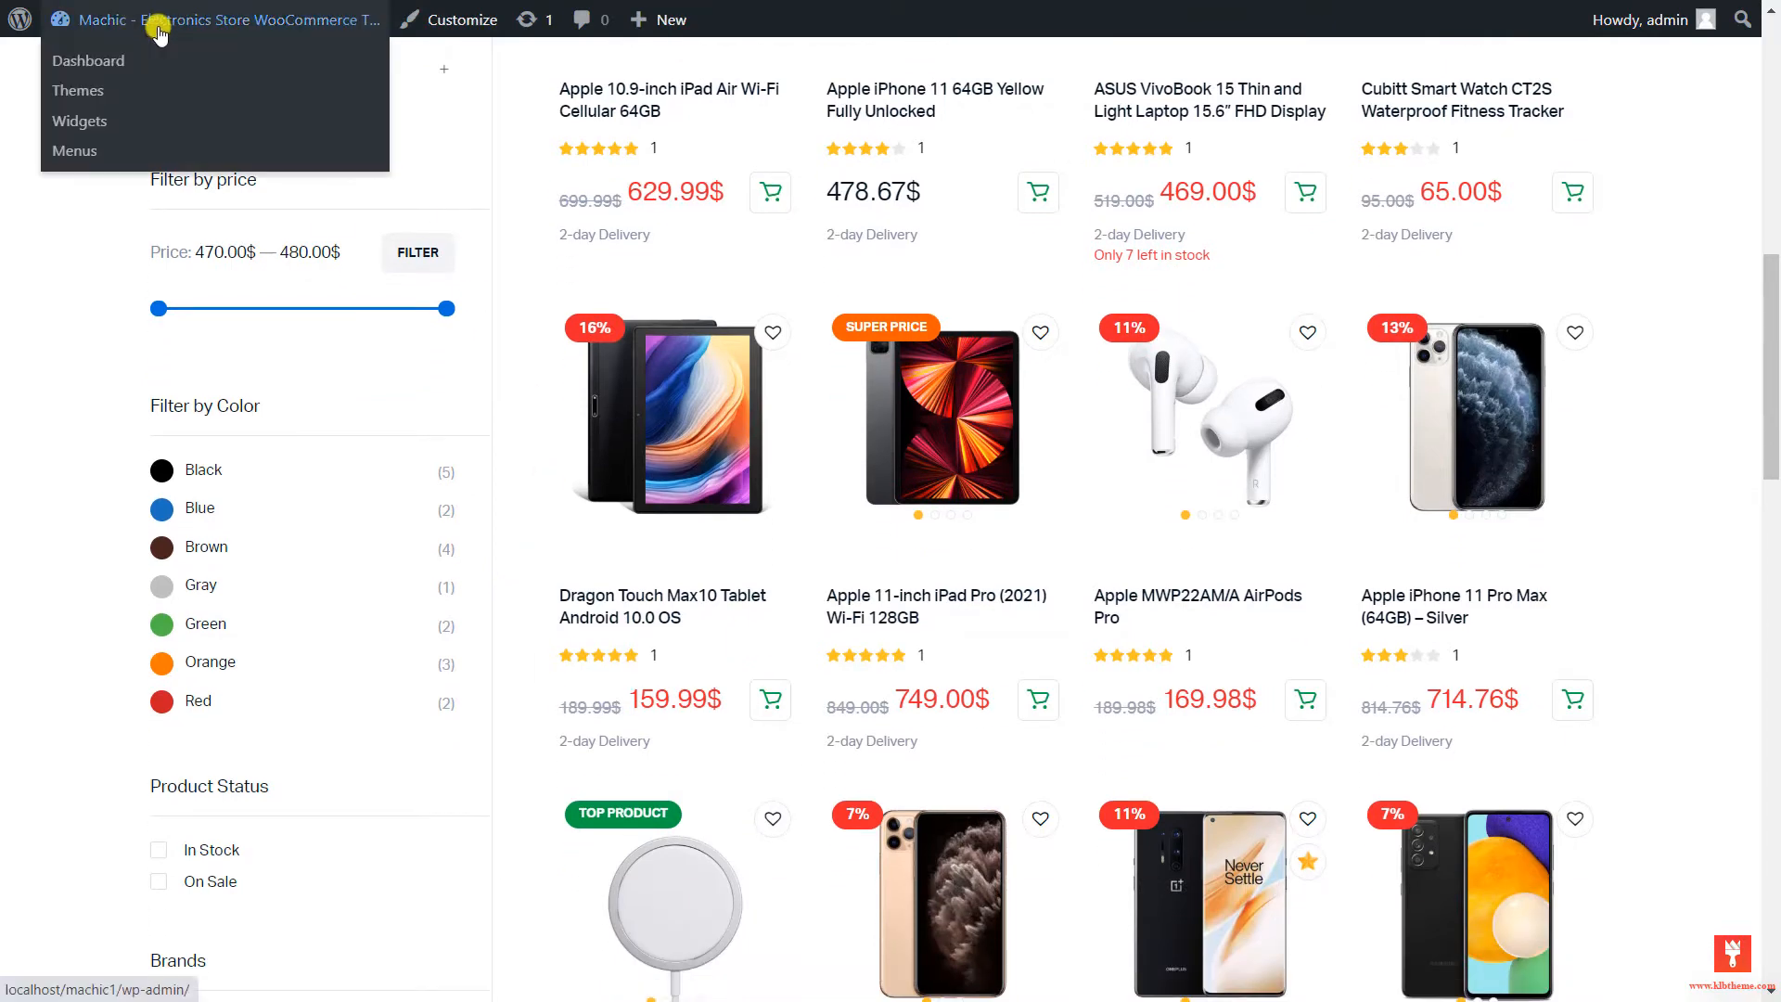
{"action": "left_click", "coordinate": [87, 57]}
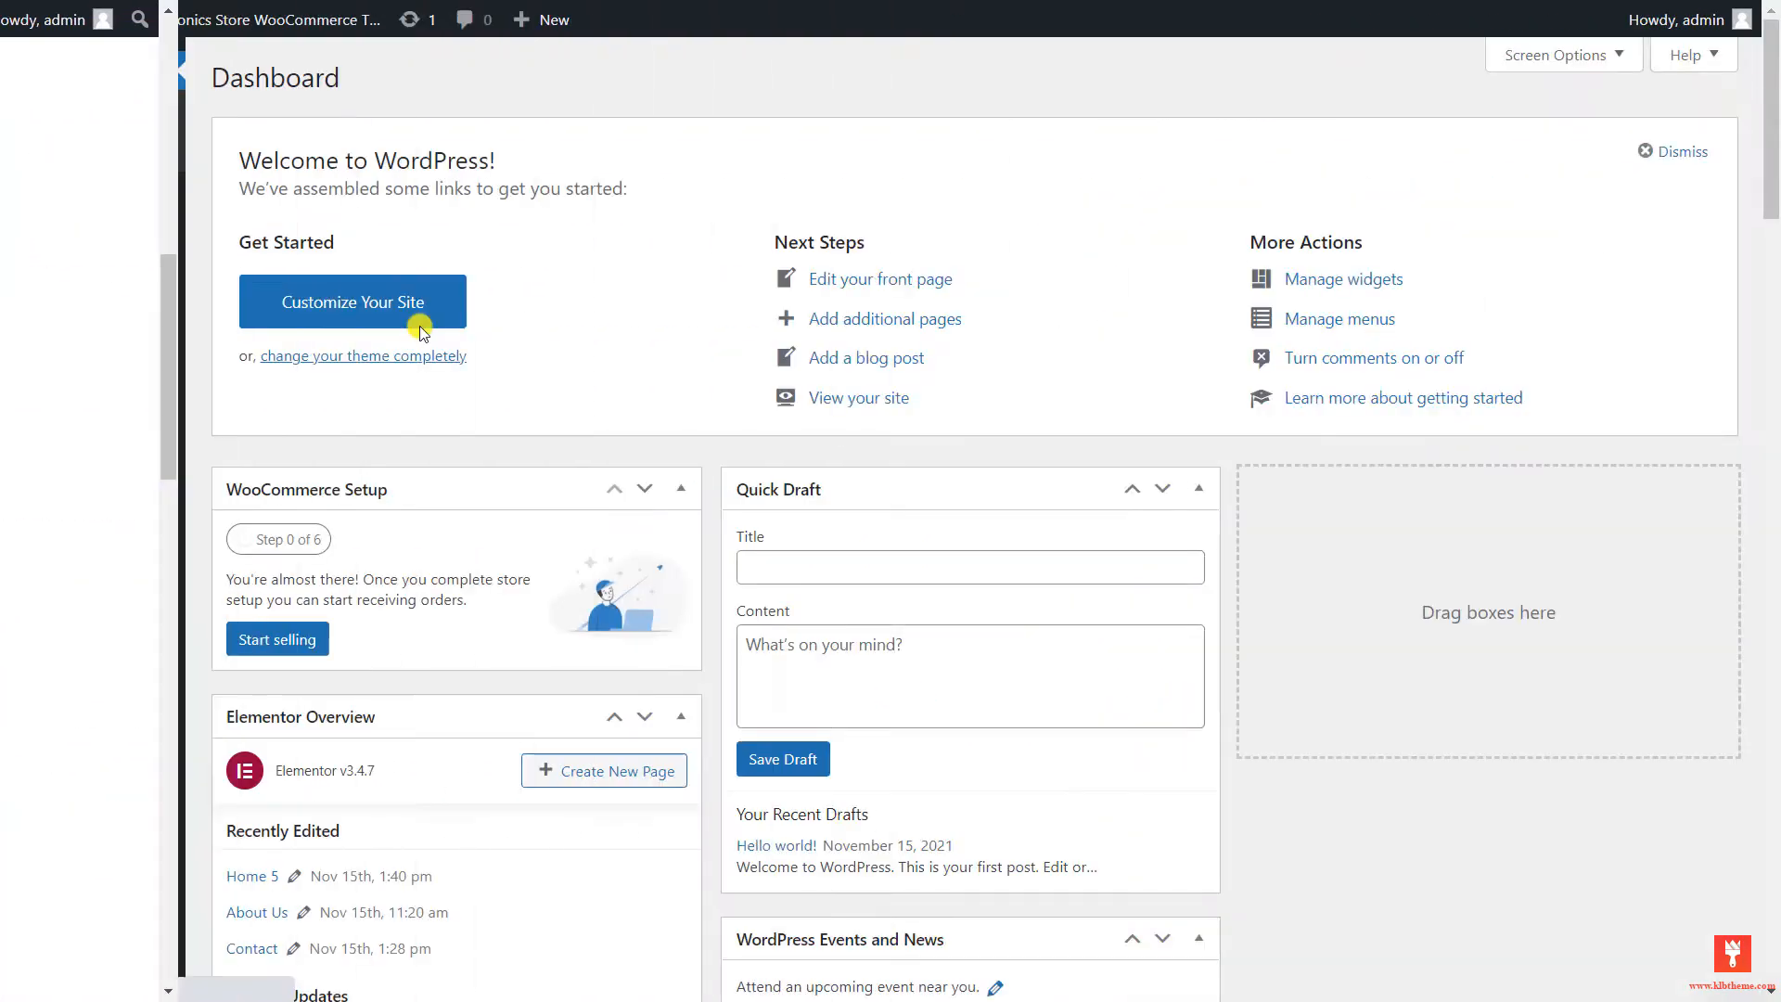
{"action": "mouse_move", "coordinate": [121, 492]}
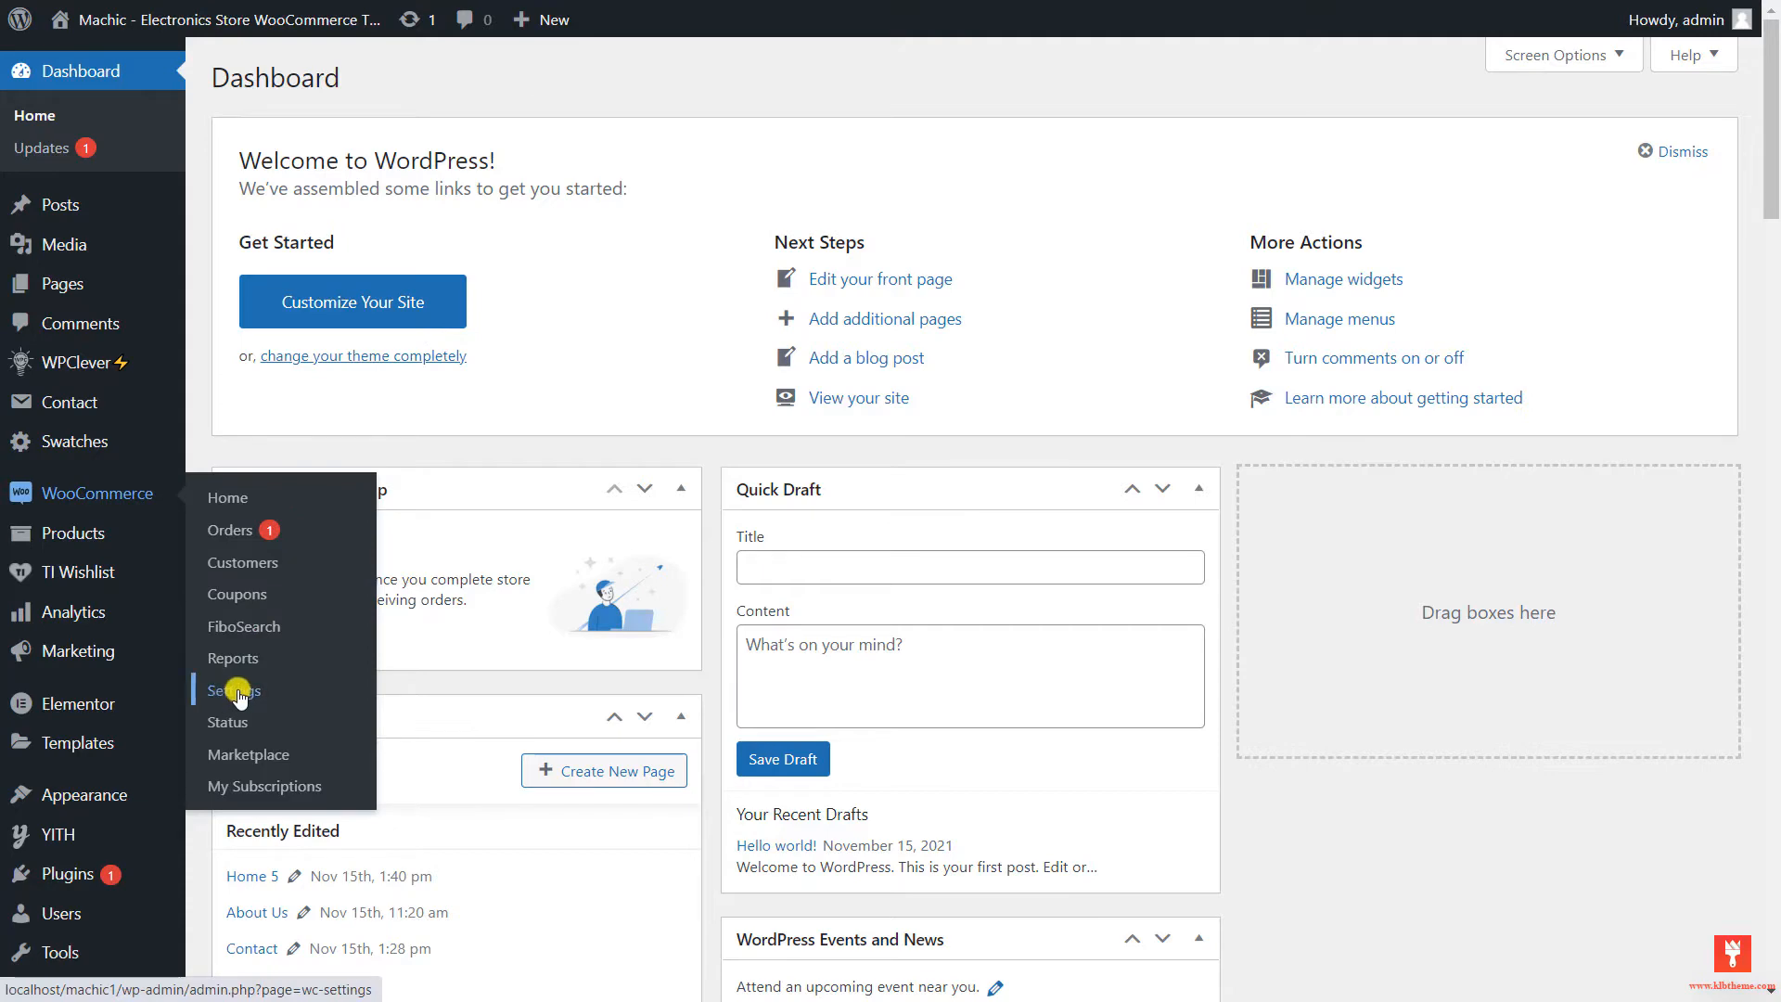
{"action": "left_click", "coordinate": [233, 690]}
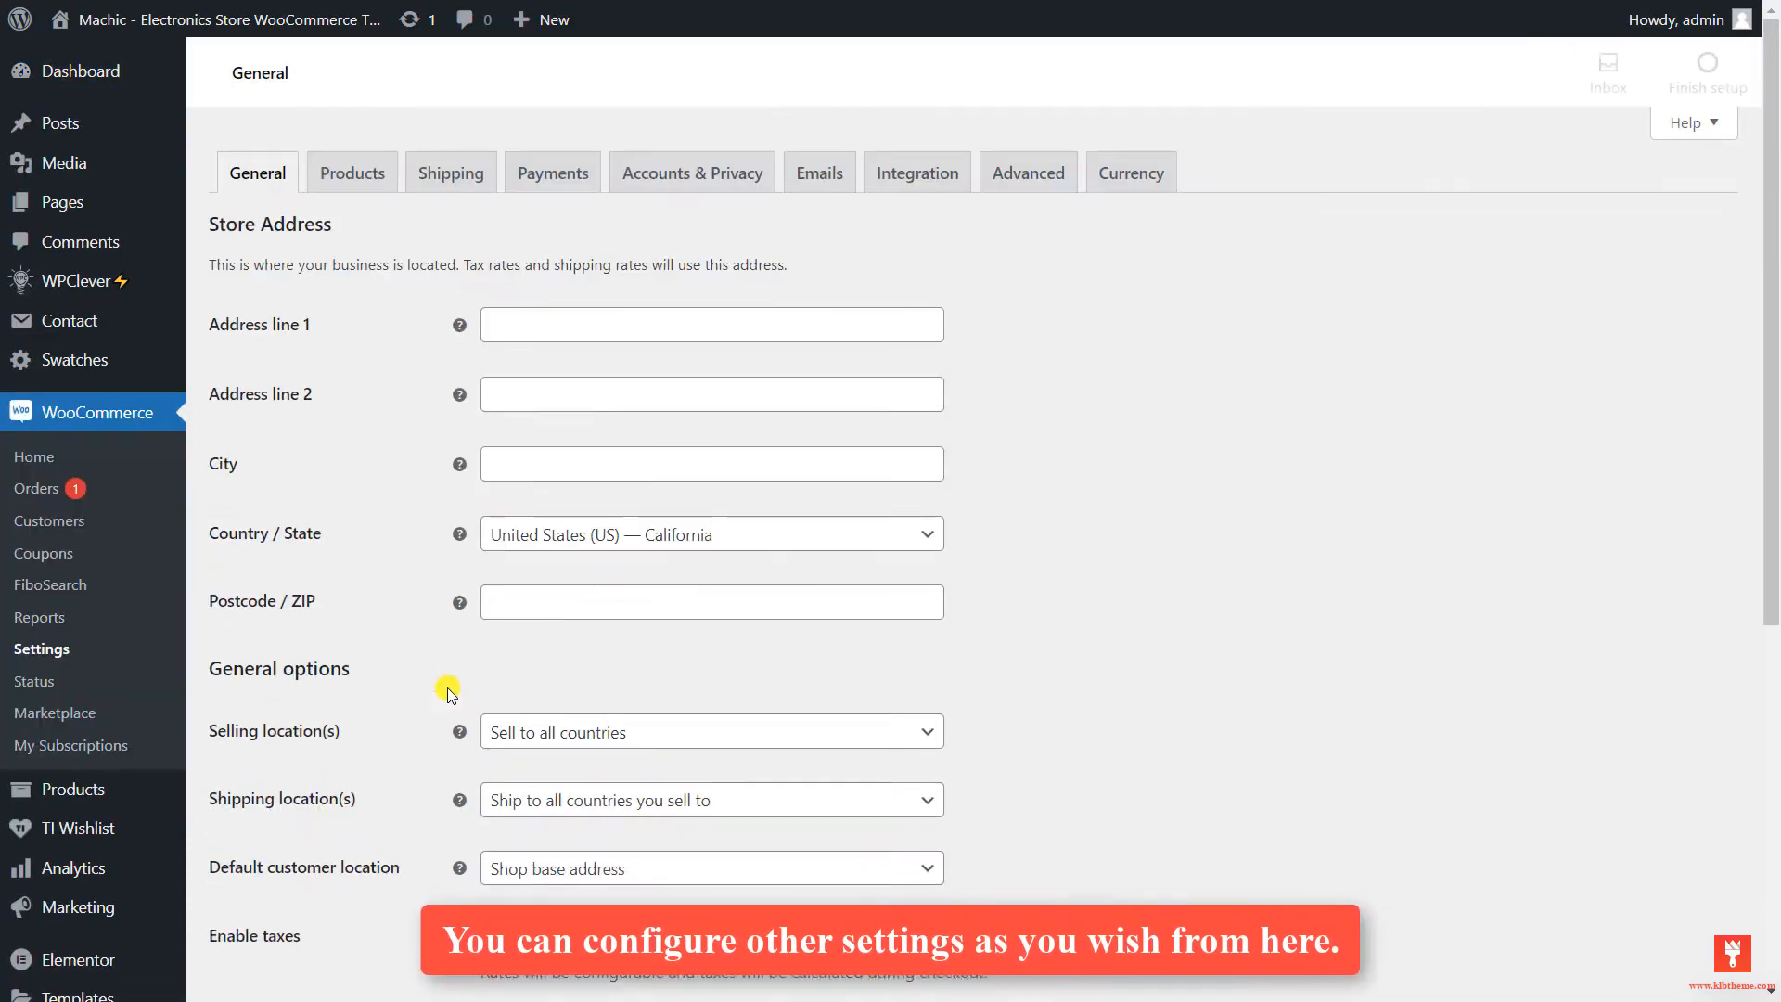
{"action": "left_click", "coordinate": [1121, 185]}
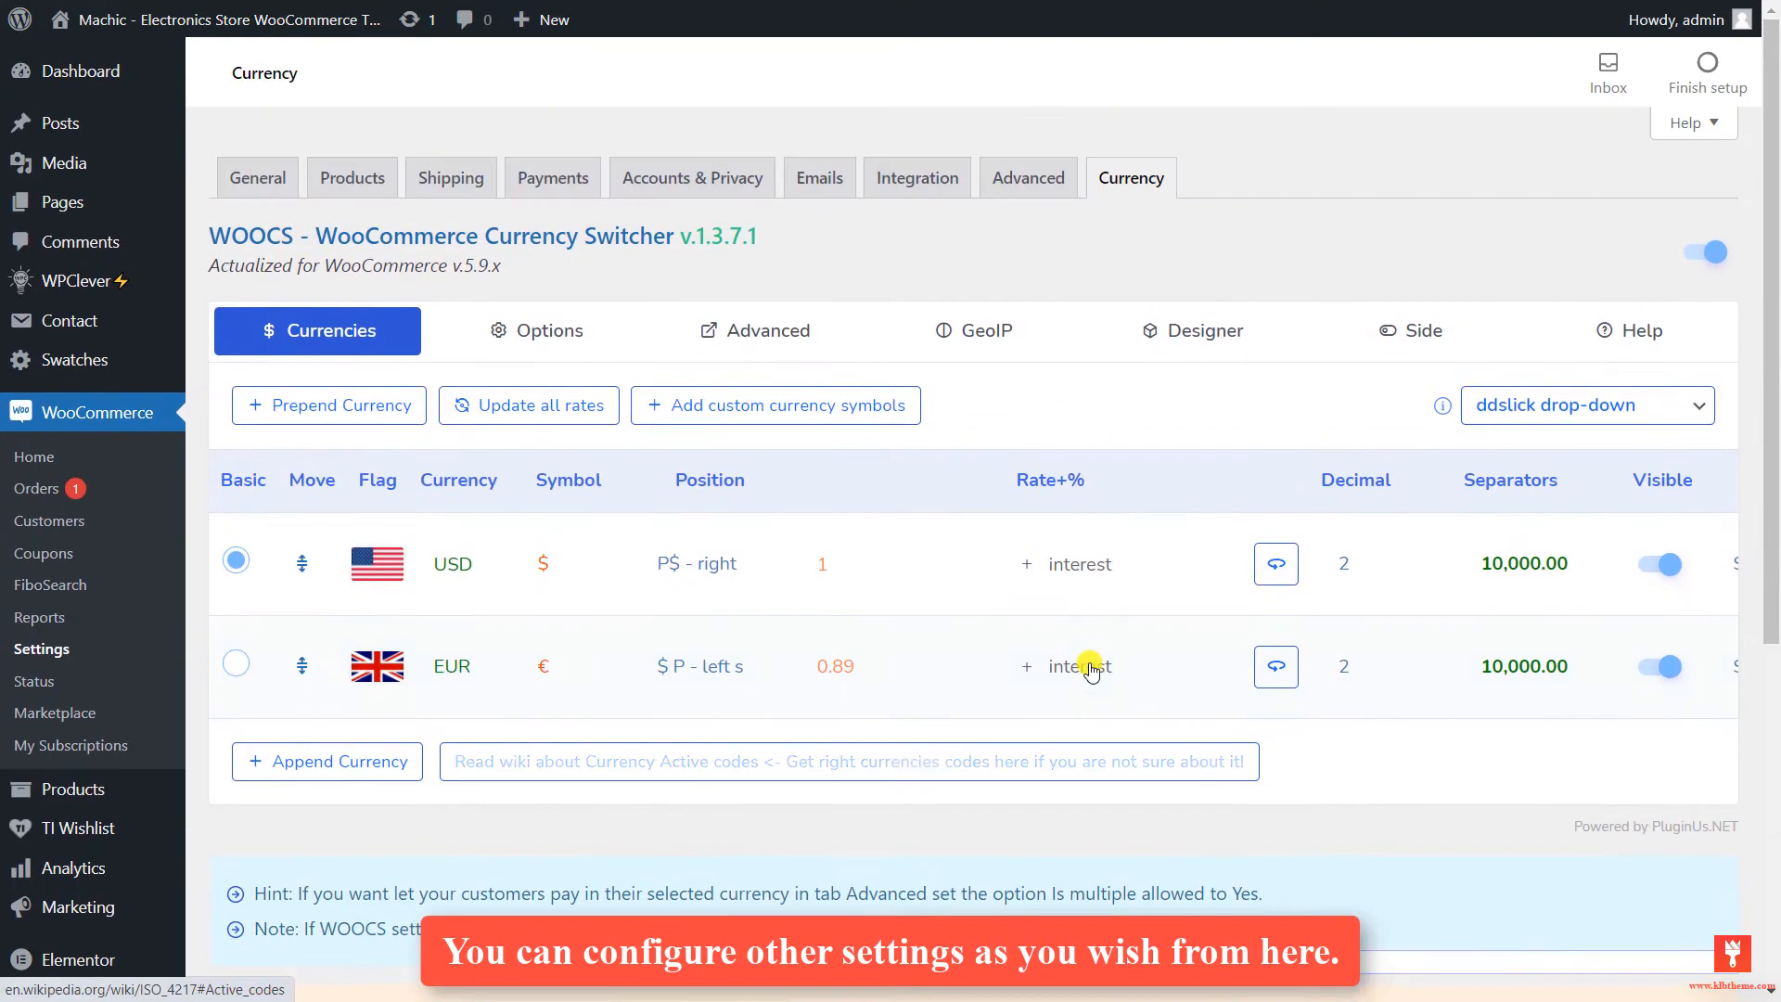
- Review the USD and EUR rows in the currencies table, including their rate, separators, visibility, cents and description columns
{"action": "scroll", "coordinate": [1092, 672], "scroll_direction": "down", "scroll_amount": 1}
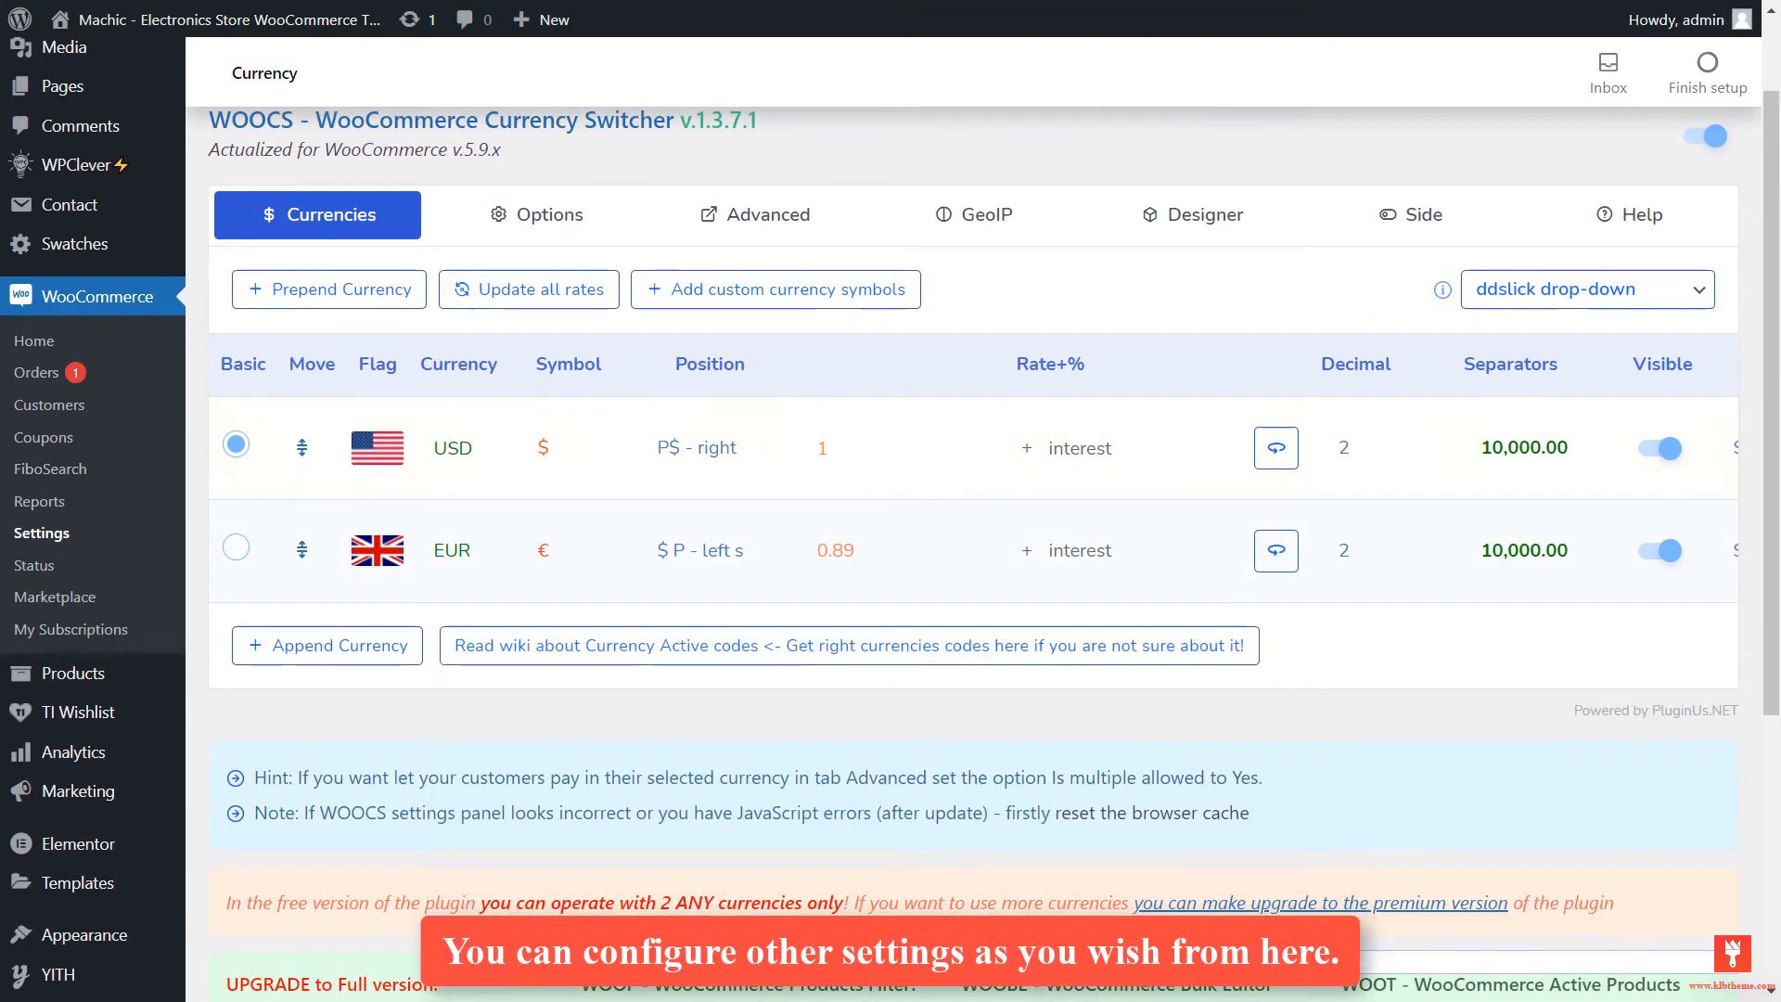
{"action": "scroll", "coordinate": [972, 492], "scroll_direction": "right", "scroll_amount": 4}
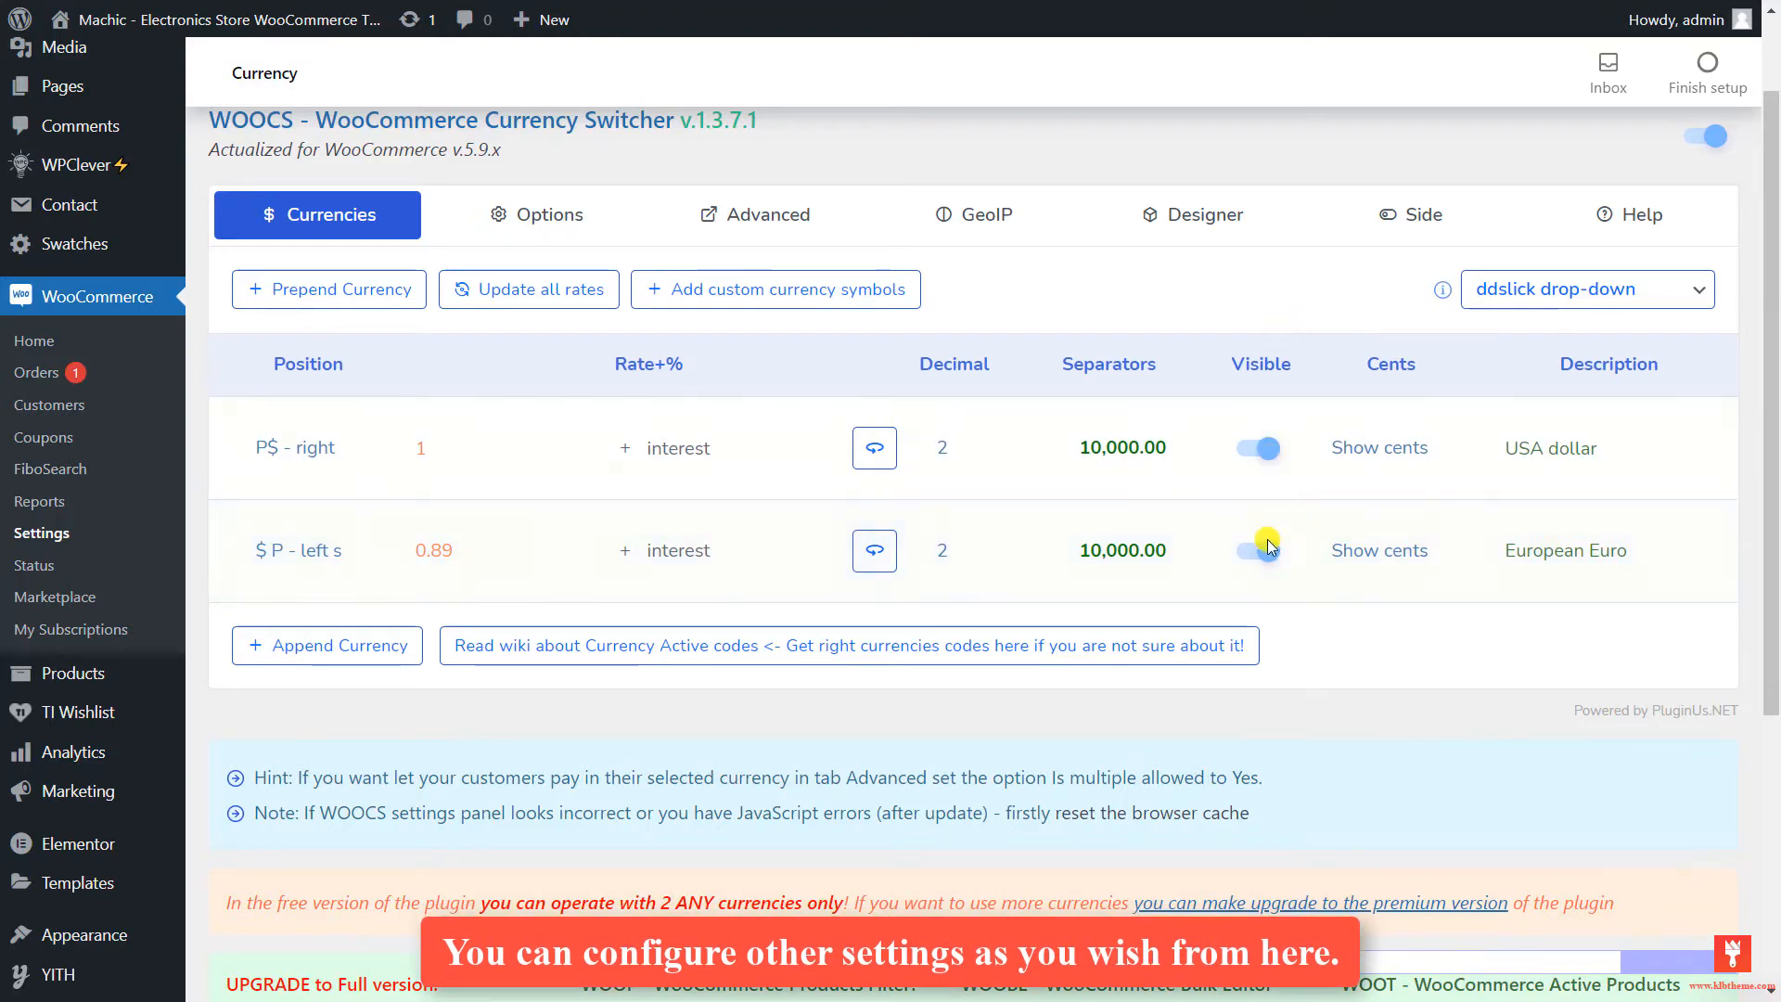
{"action": "left_click", "coordinate": [1645, 551]}
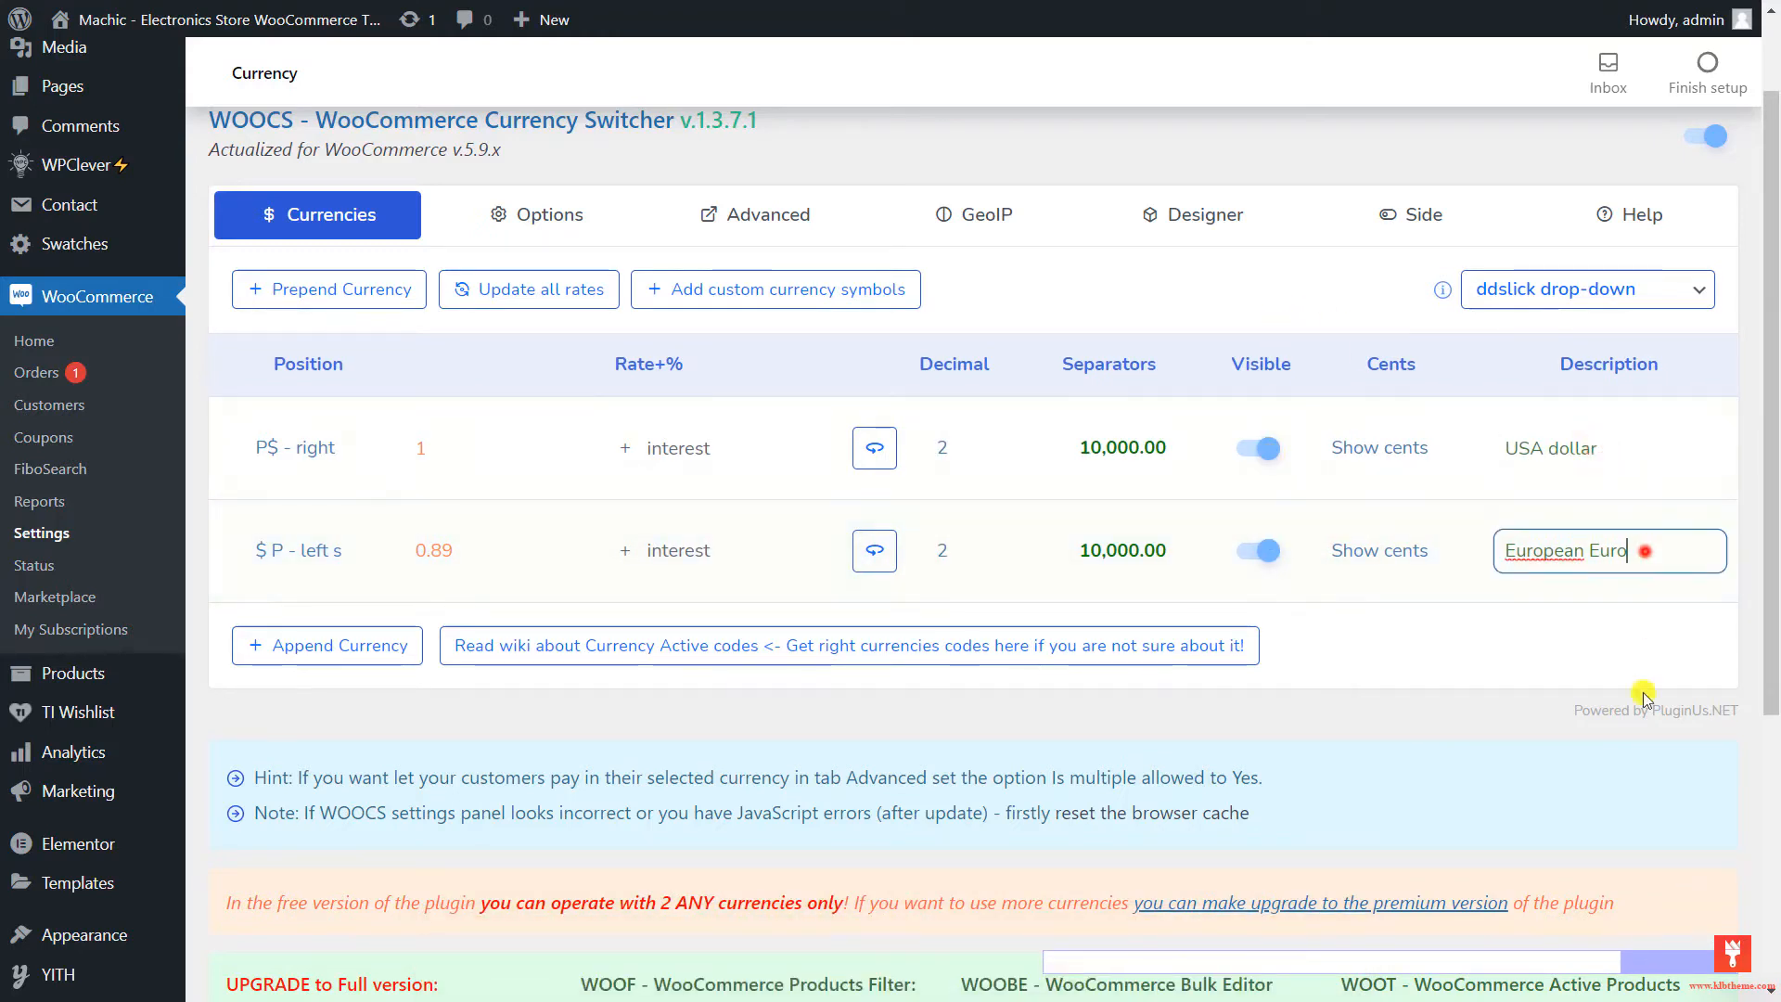
{"action": "left_click_drag", "start_coordinate": [1687, 958], "coordinate": [1064, 968]}
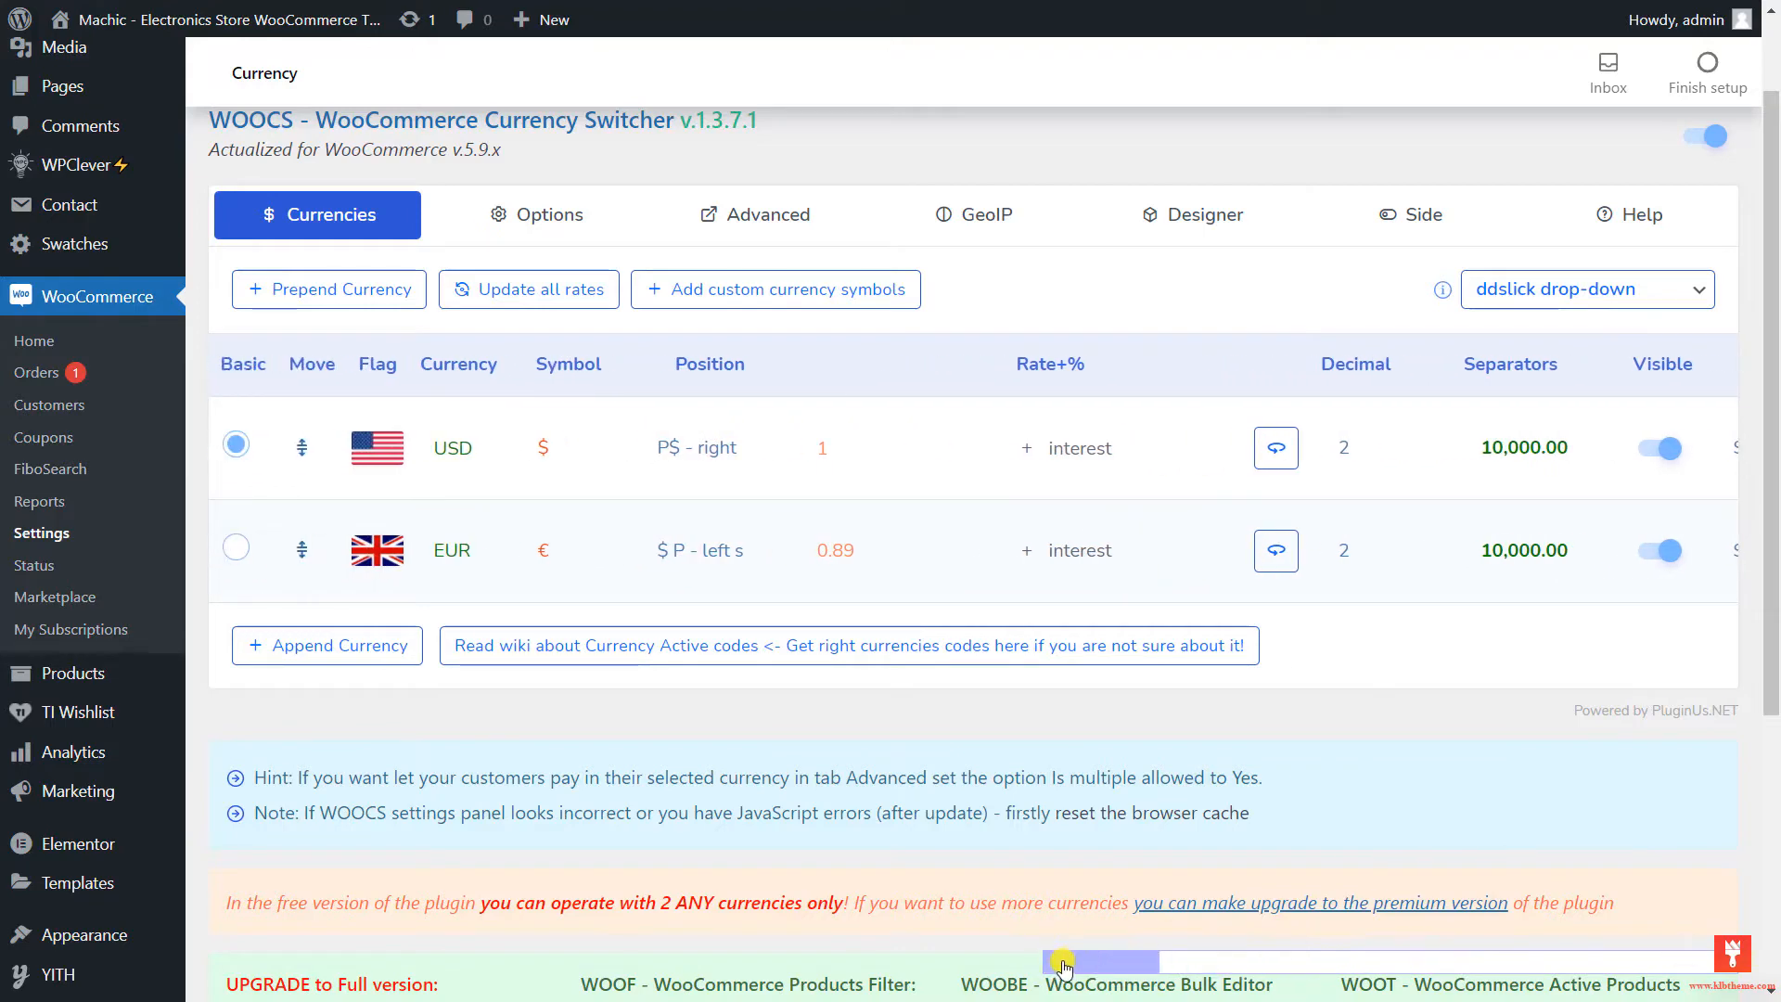
- Enable the Show price info icon option in the currency switcher's options and save the changes
{"action": "left_click", "coordinate": [559, 225]}
{"action": "scroll", "coordinate": [684, 261], "scroll_direction": "down", "scroll_amount": 1}
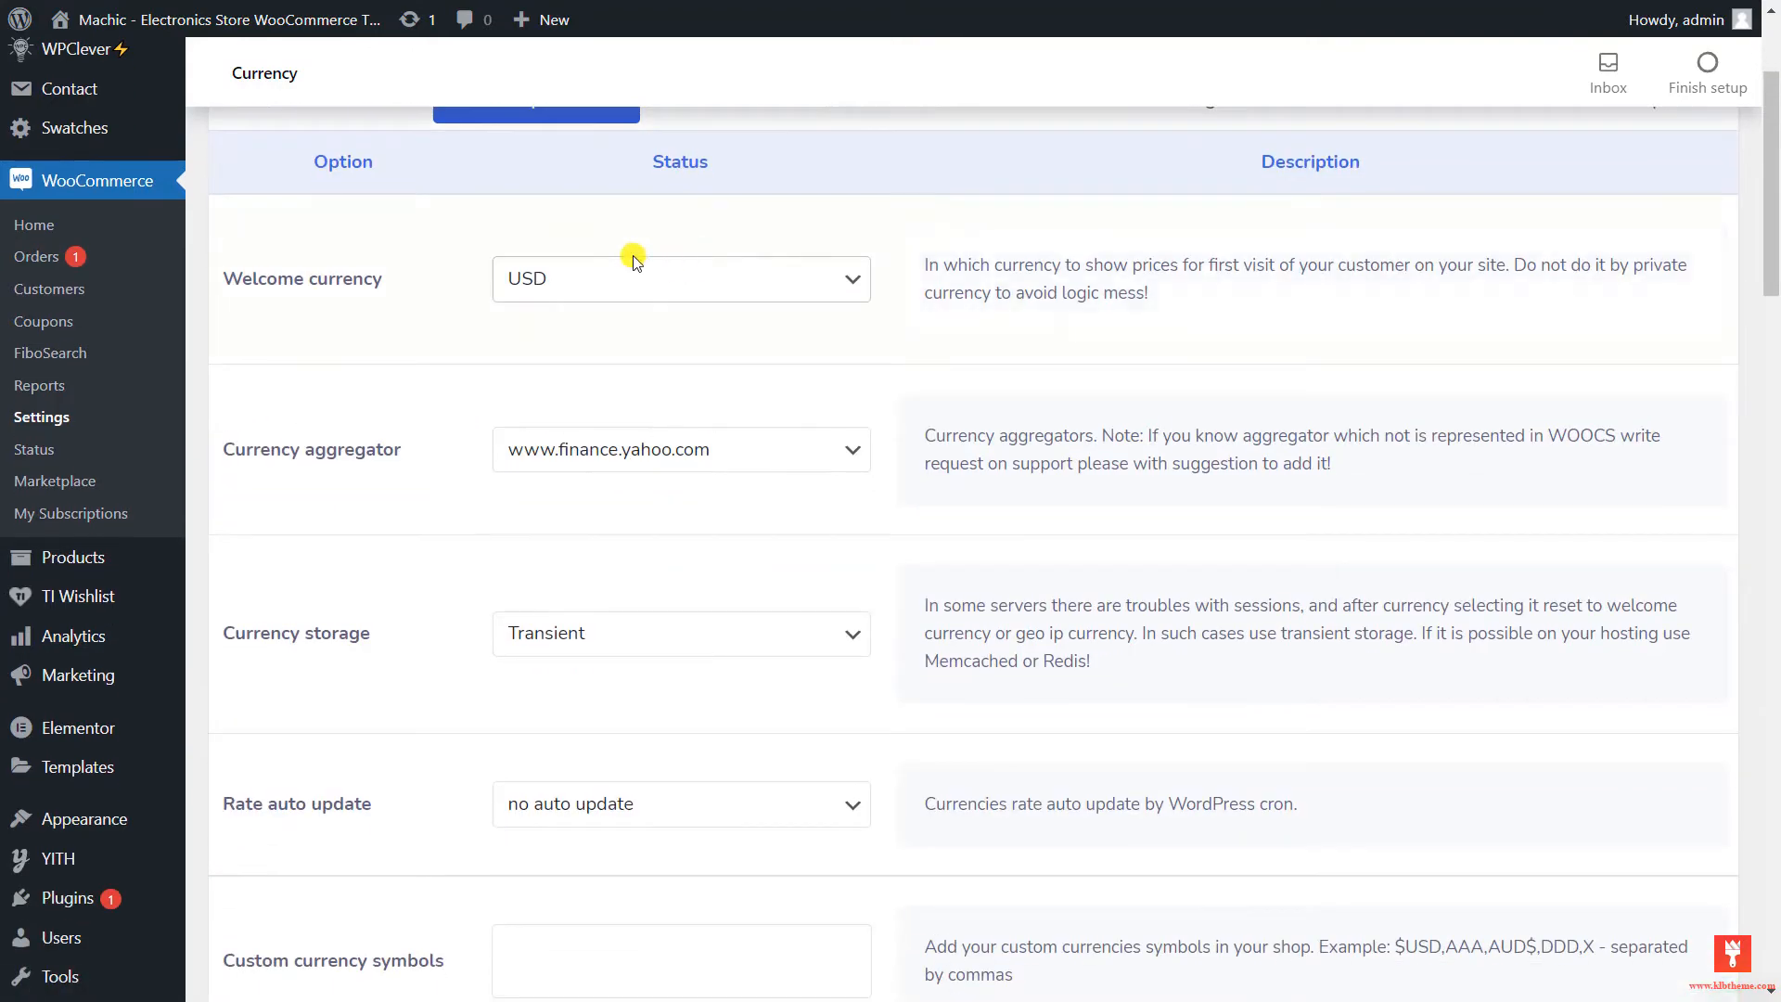
{"action": "scroll", "coordinate": [684, 313], "scroll_direction": "down", "scroll_amount": 5}
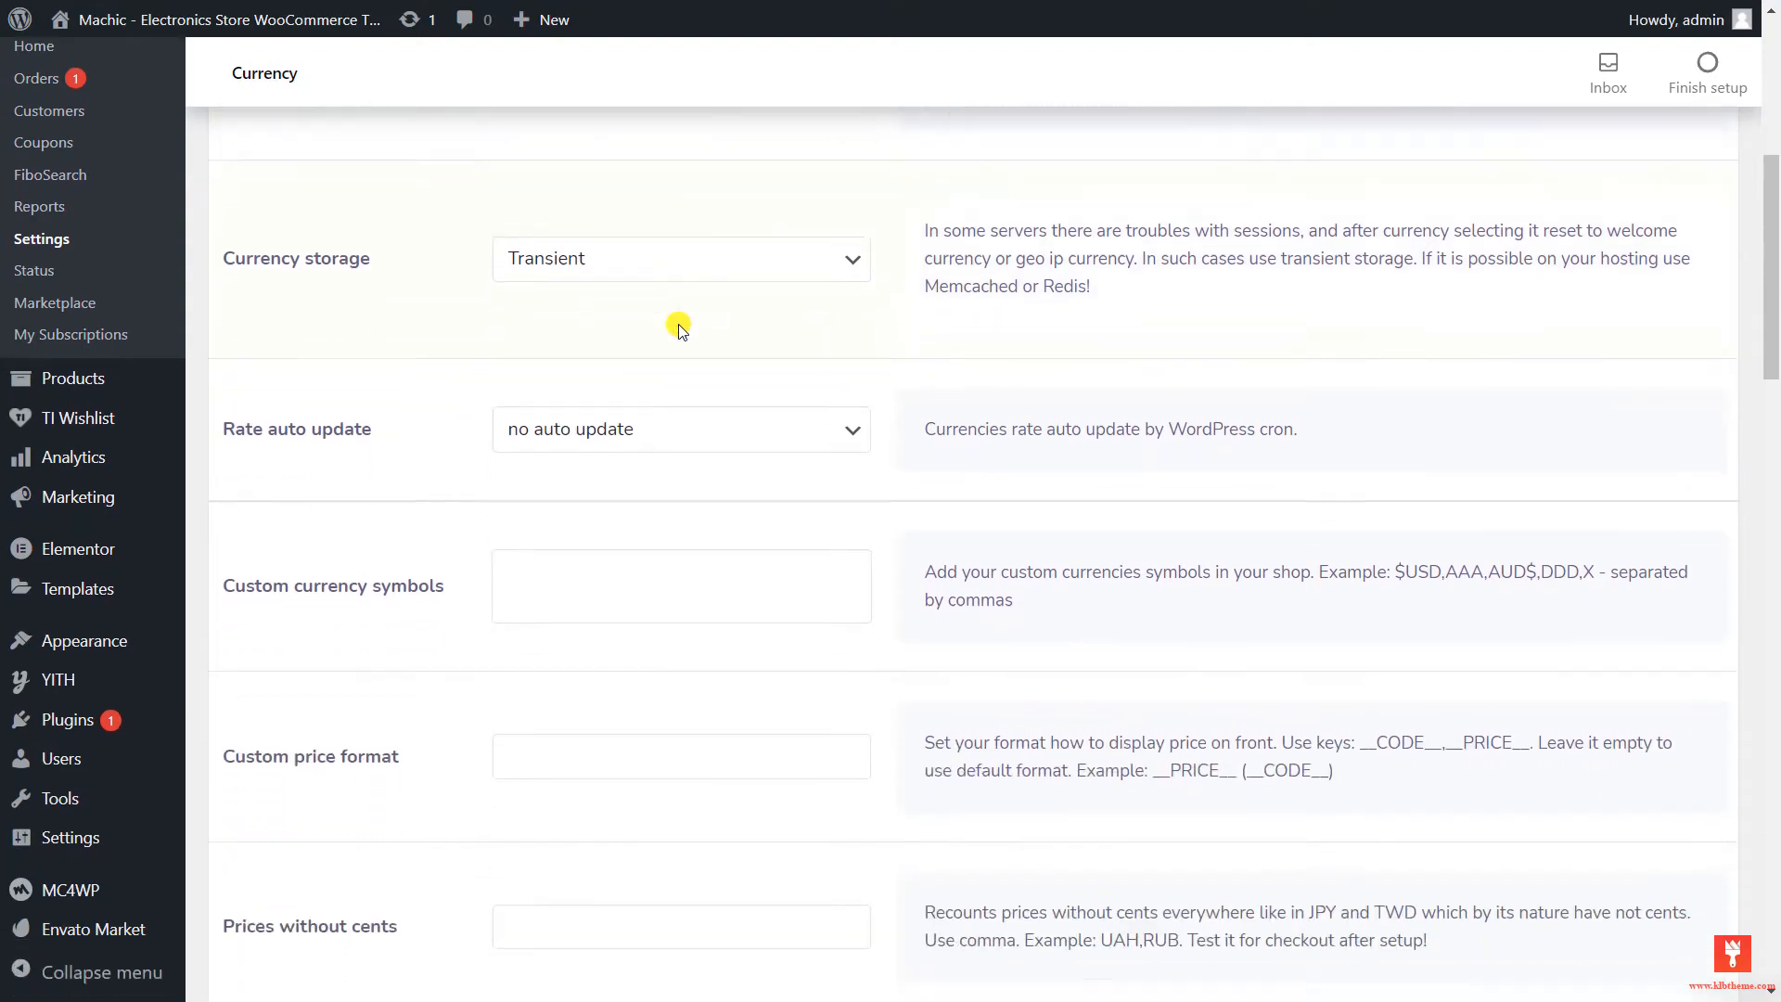
{"action": "scroll", "coordinate": [680, 329], "scroll_direction": "down", "scroll_amount": 6}
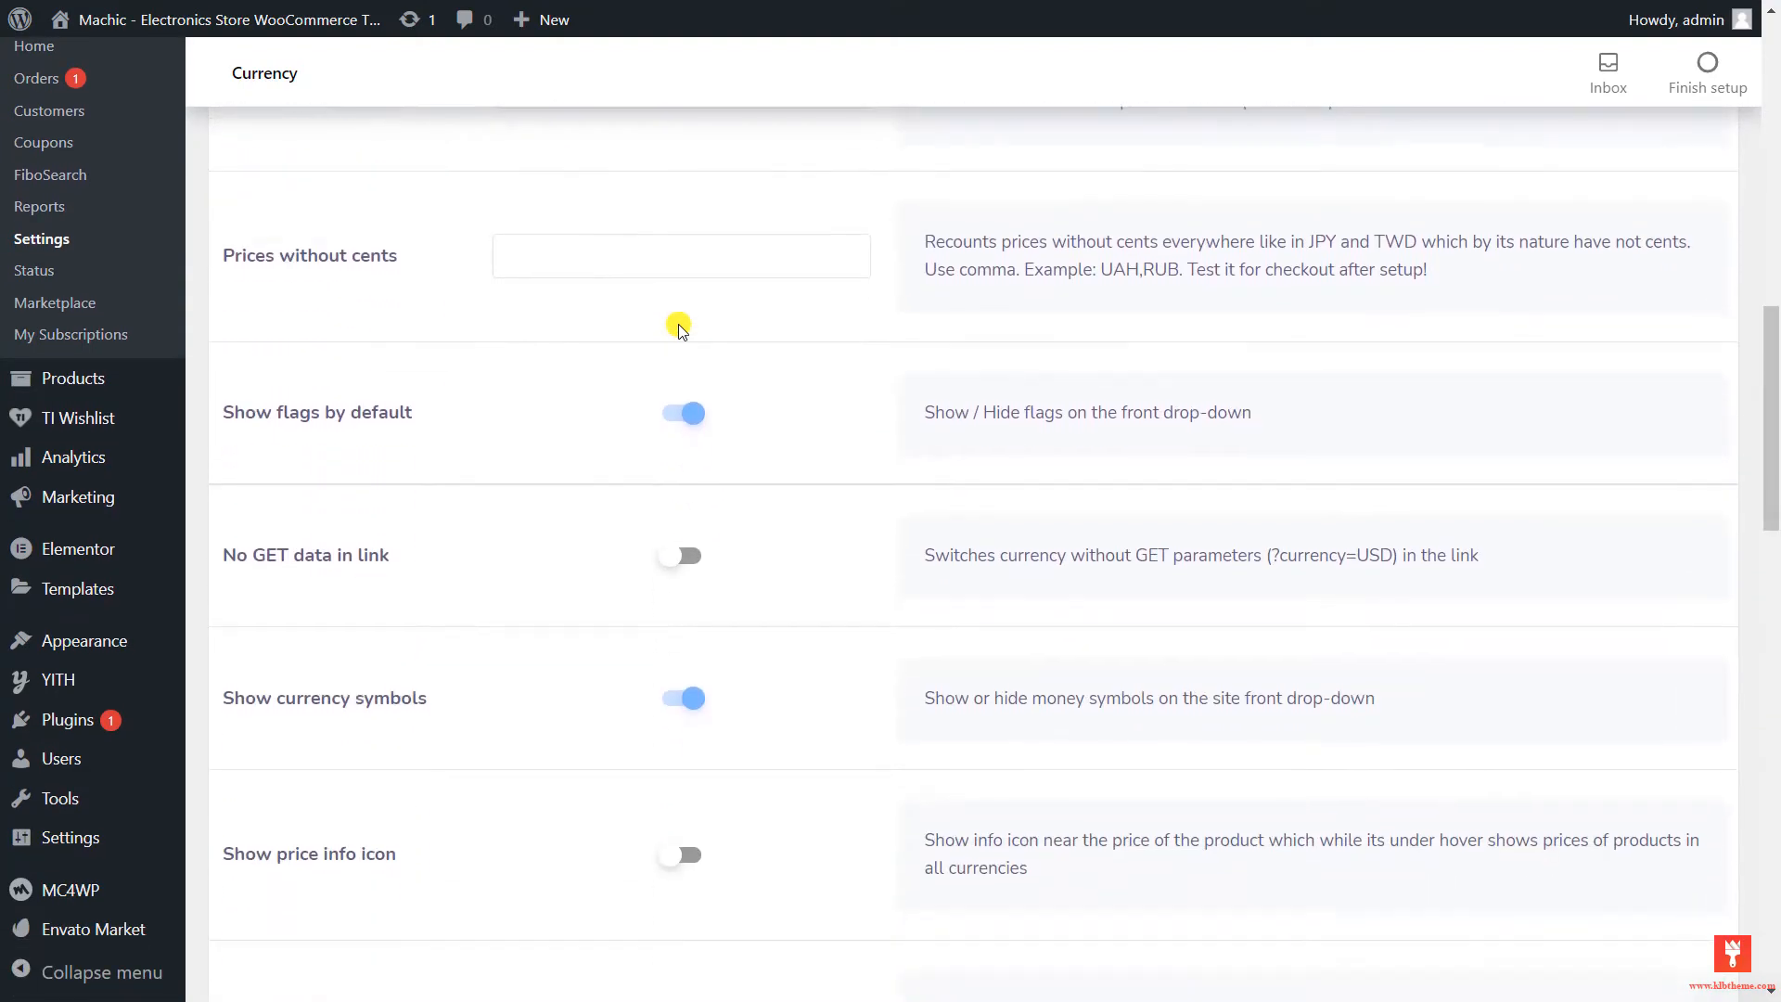
{"action": "scroll", "coordinate": [673, 323], "scroll_direction": "down", "scroll_amount": 2}
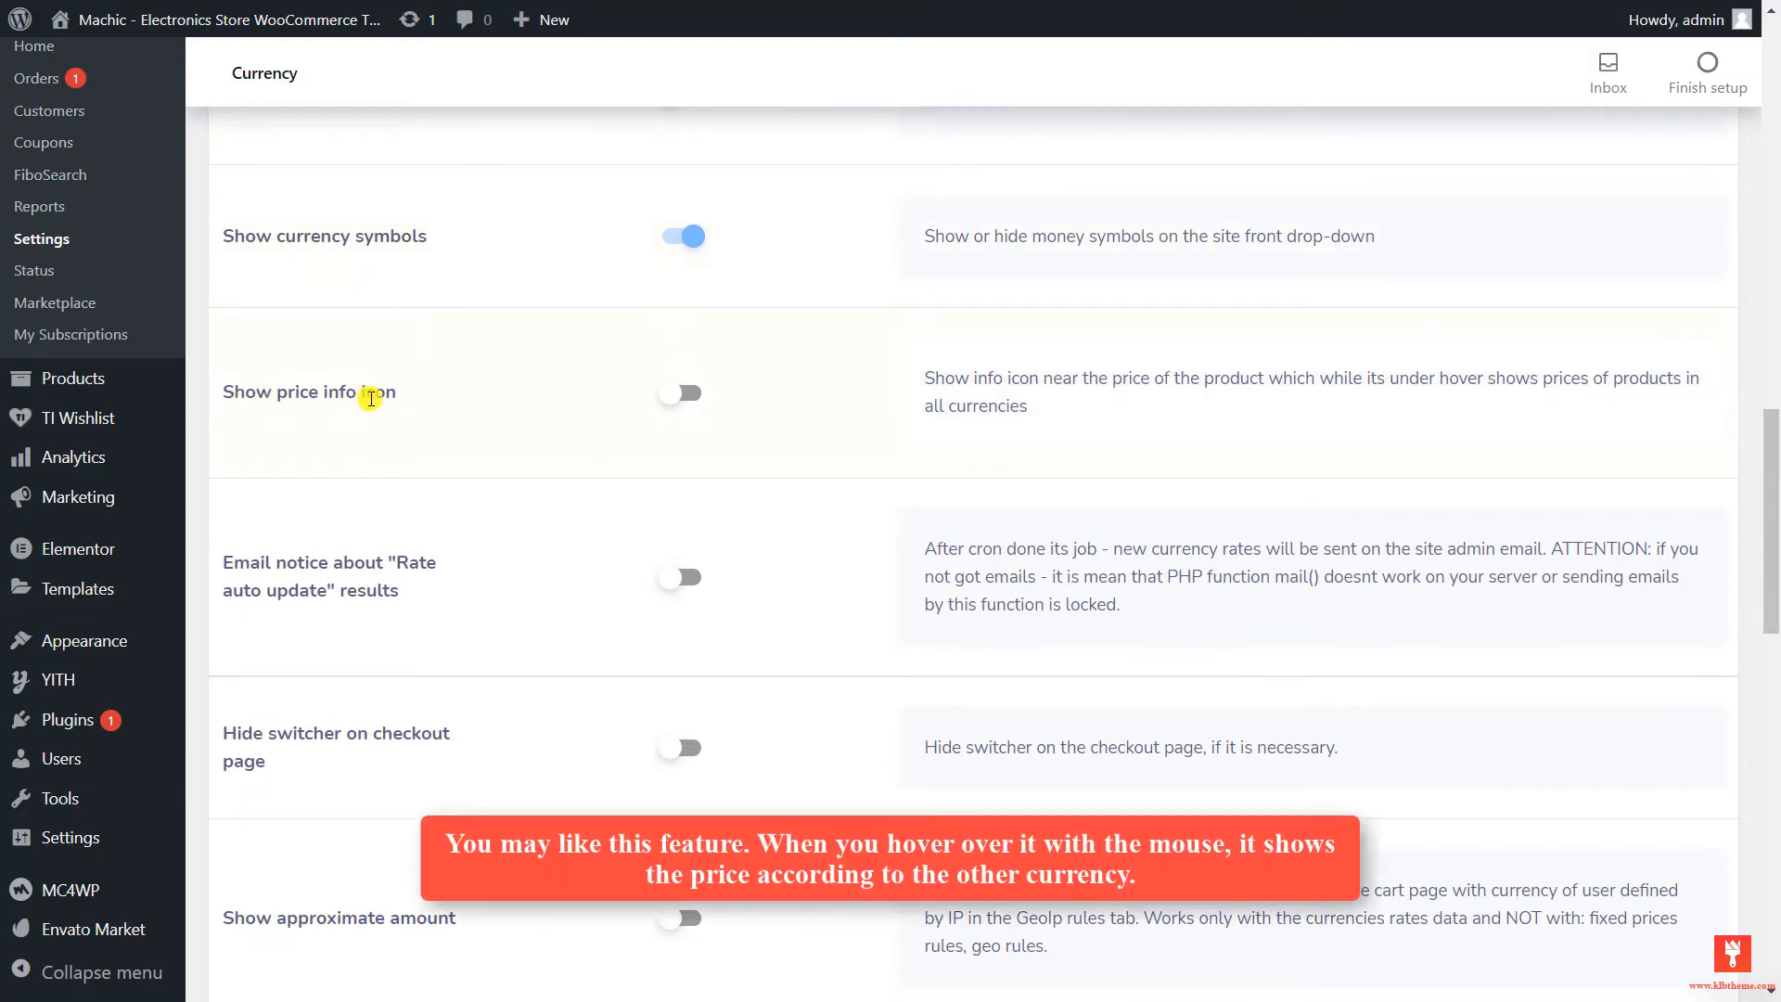
{"action": "left_click", "coordinate": [684, 393]}
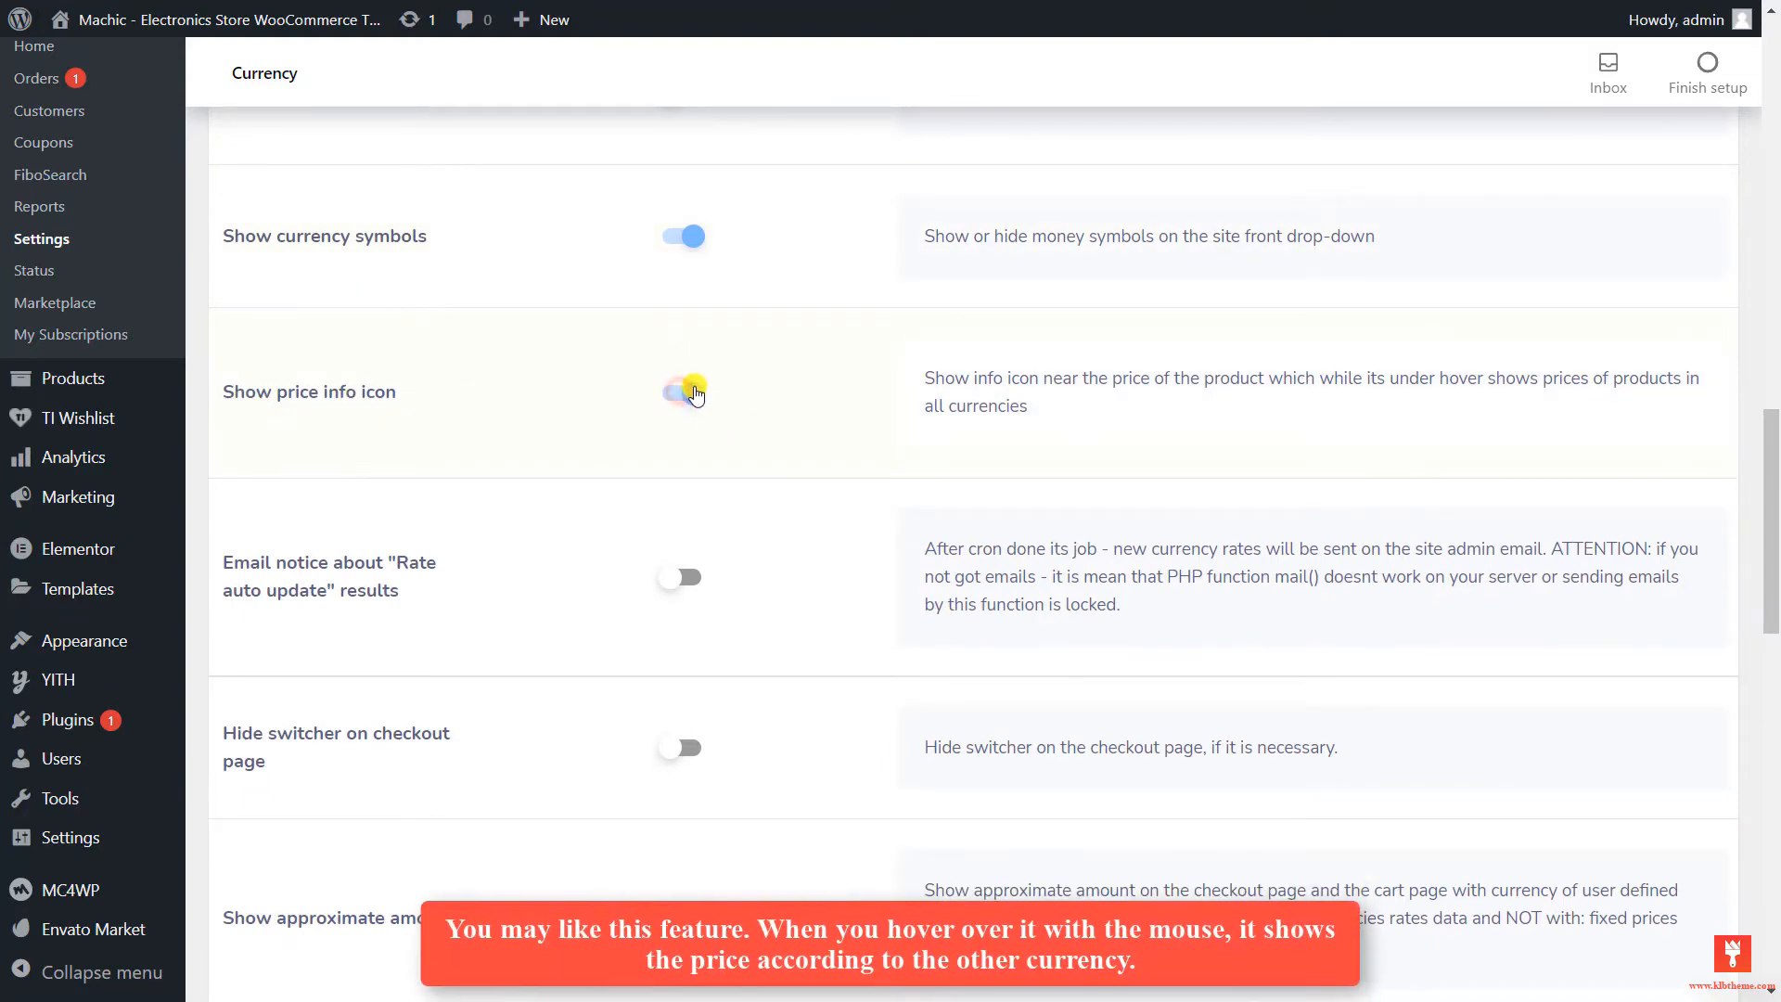
{"action": "scroll", "coordinate": [685, 388], "scroll_direction": "down", "scroll_amount": 13}
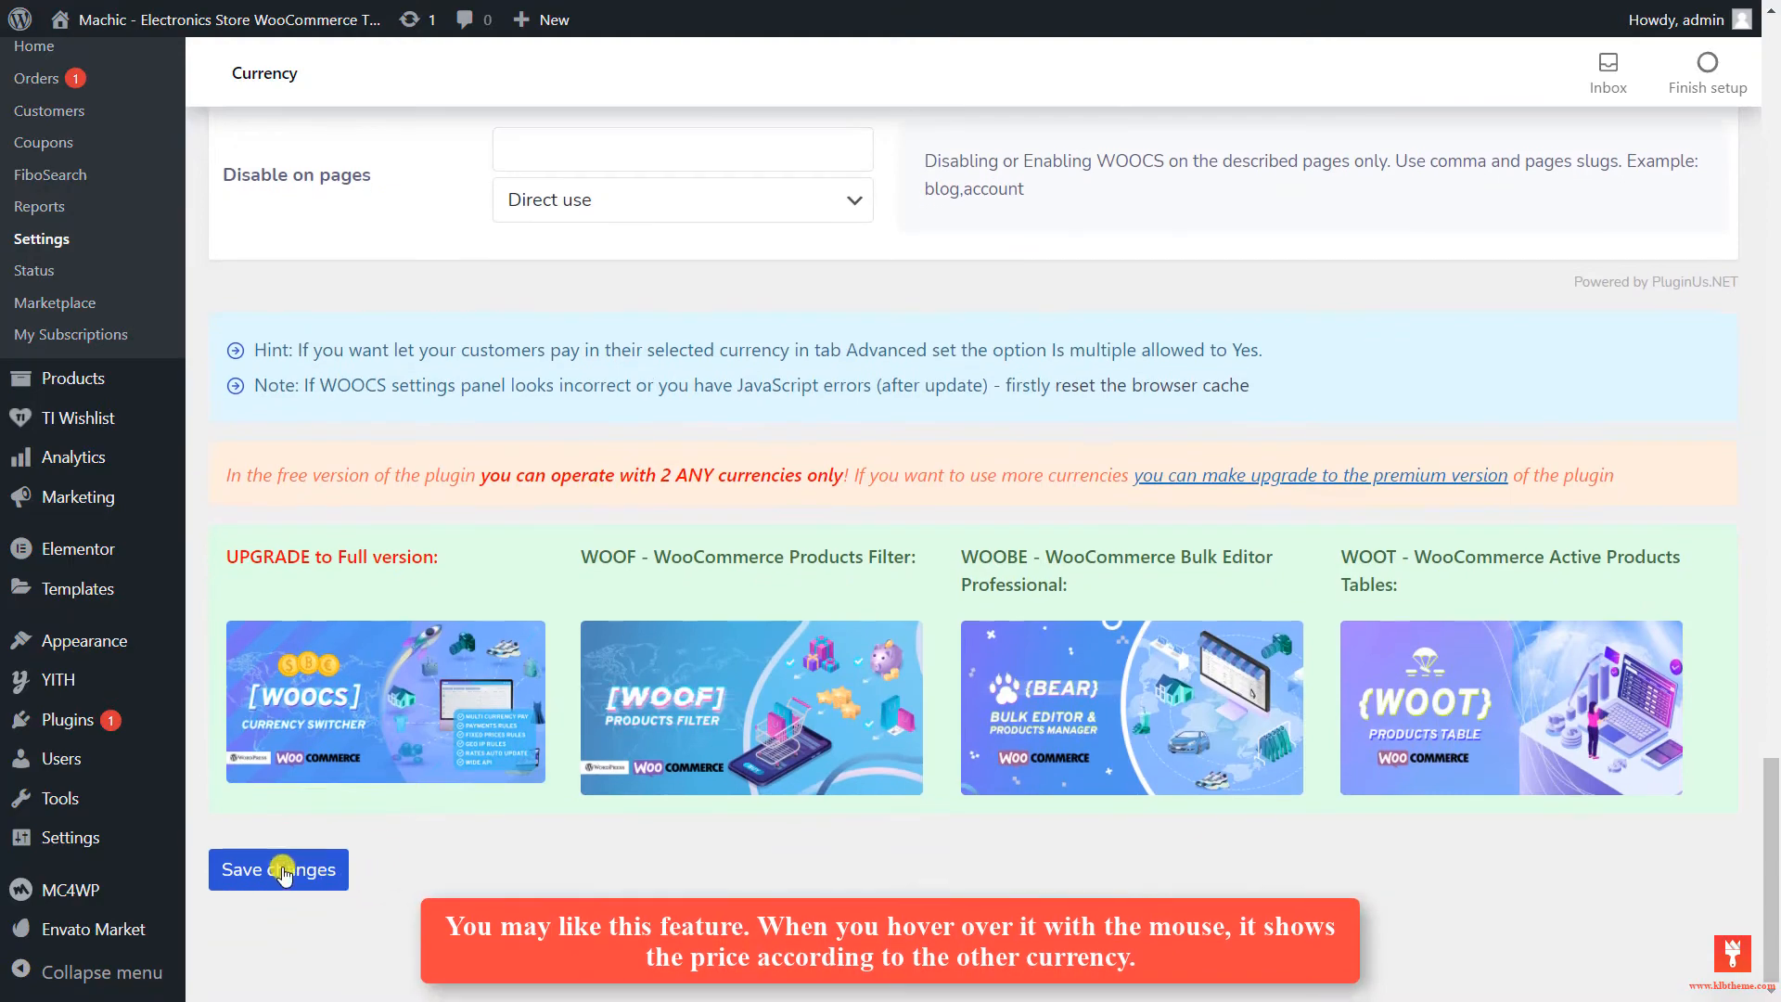
{"action": "left_click", "coordinate": [278, 876]}
- Visit the store and check the price info icons of the first three products for their prices in the other currency
{"action": "mouse_move", "coordinate": [139, 16]}
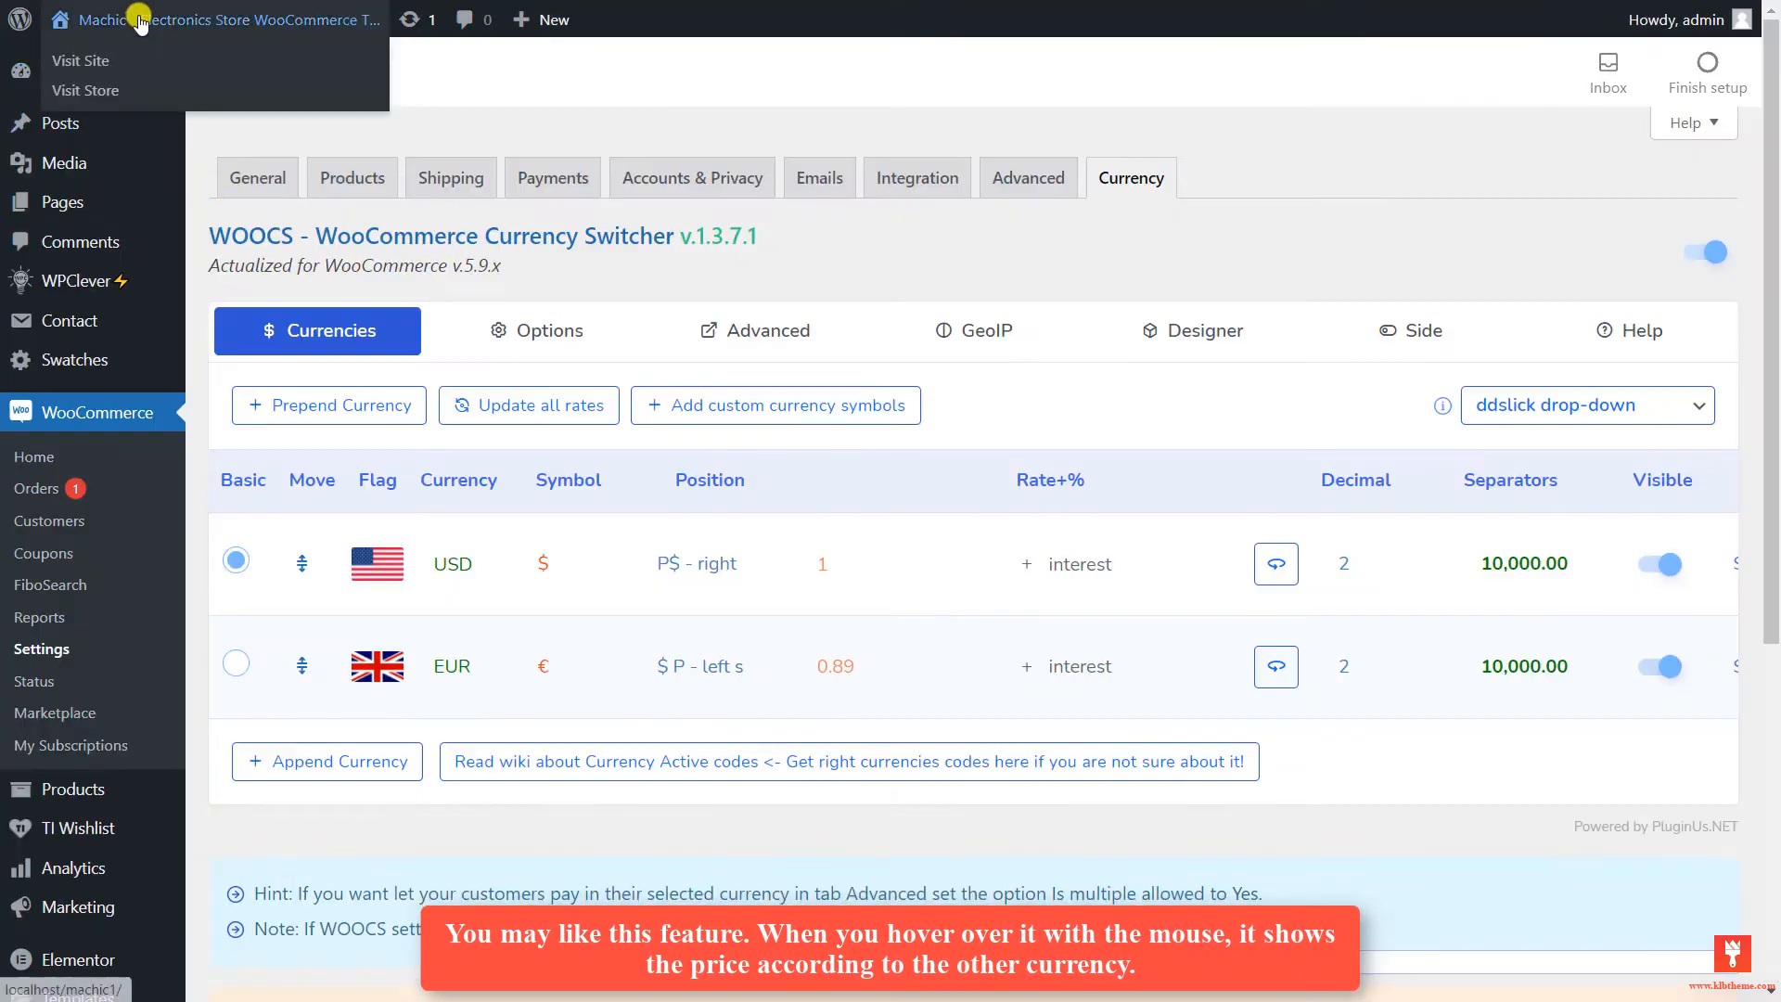
{"action": "left_click", "coordinate": [86, 91]}
{"action": "scroll", "coordinate": [1067, 520], "scroll_direction": "down", "scroll_amount": 6}
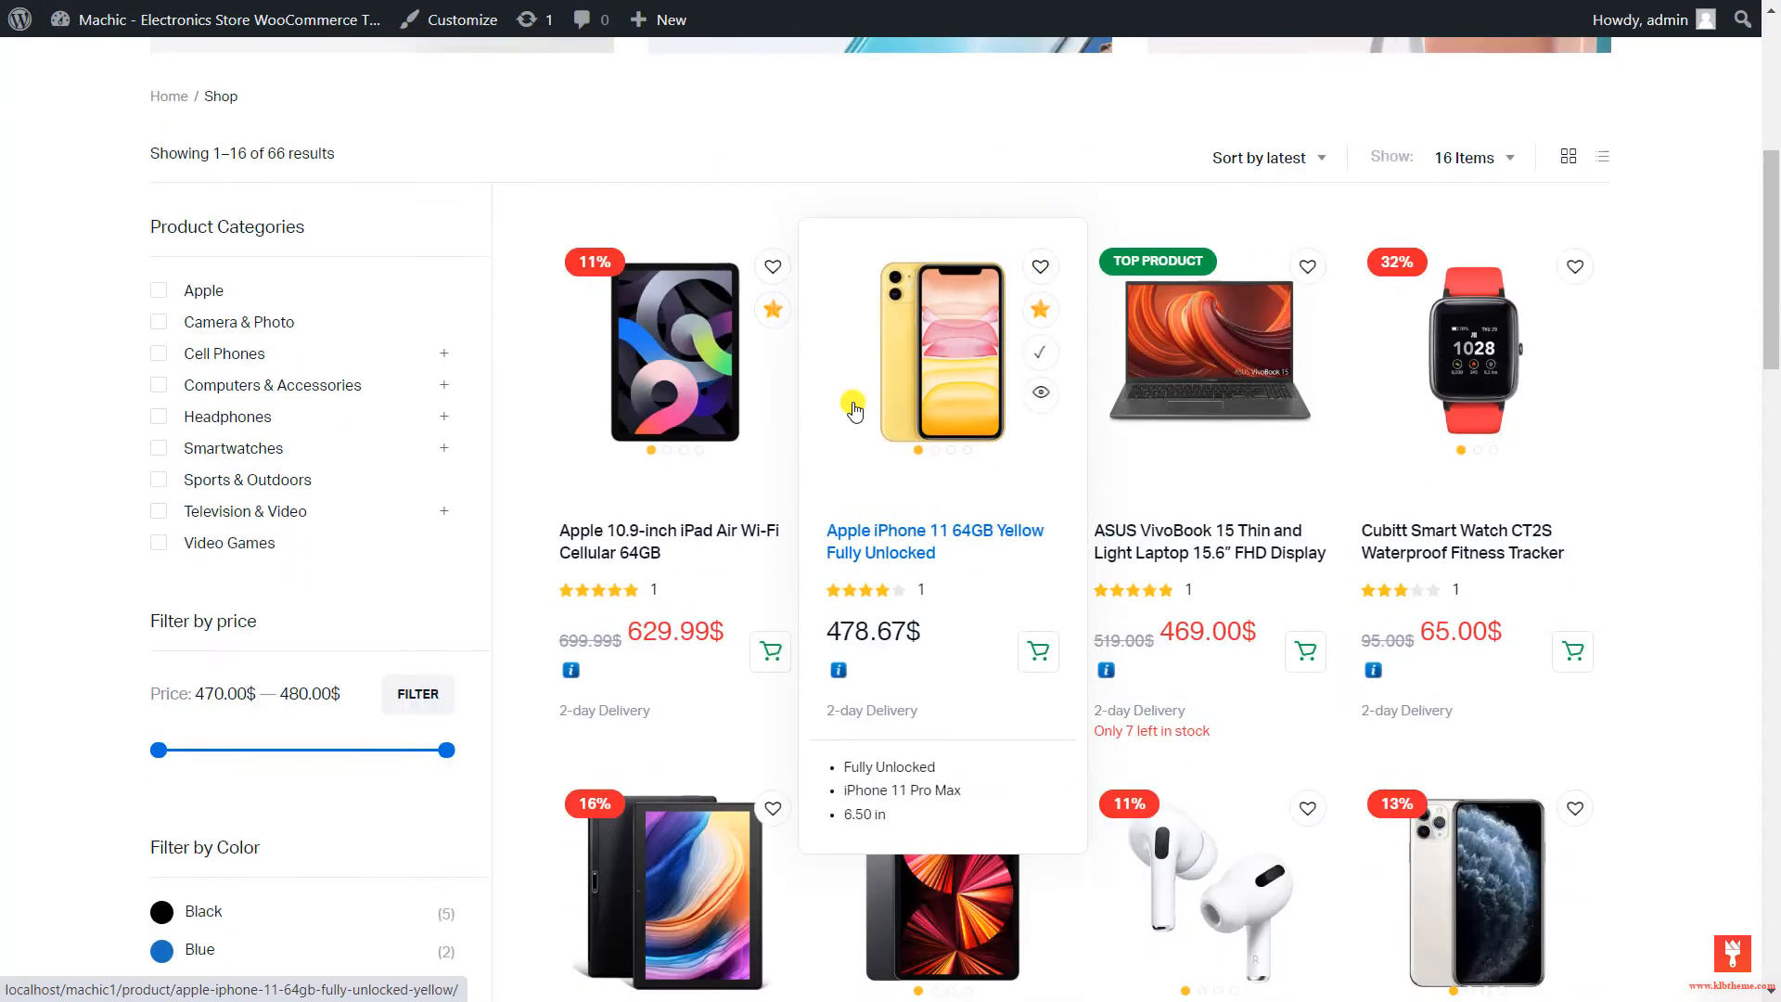
{"action": "scroll", "coordinate": [854, 408], "scroll_direction": "down", "scroll_amount": 1}
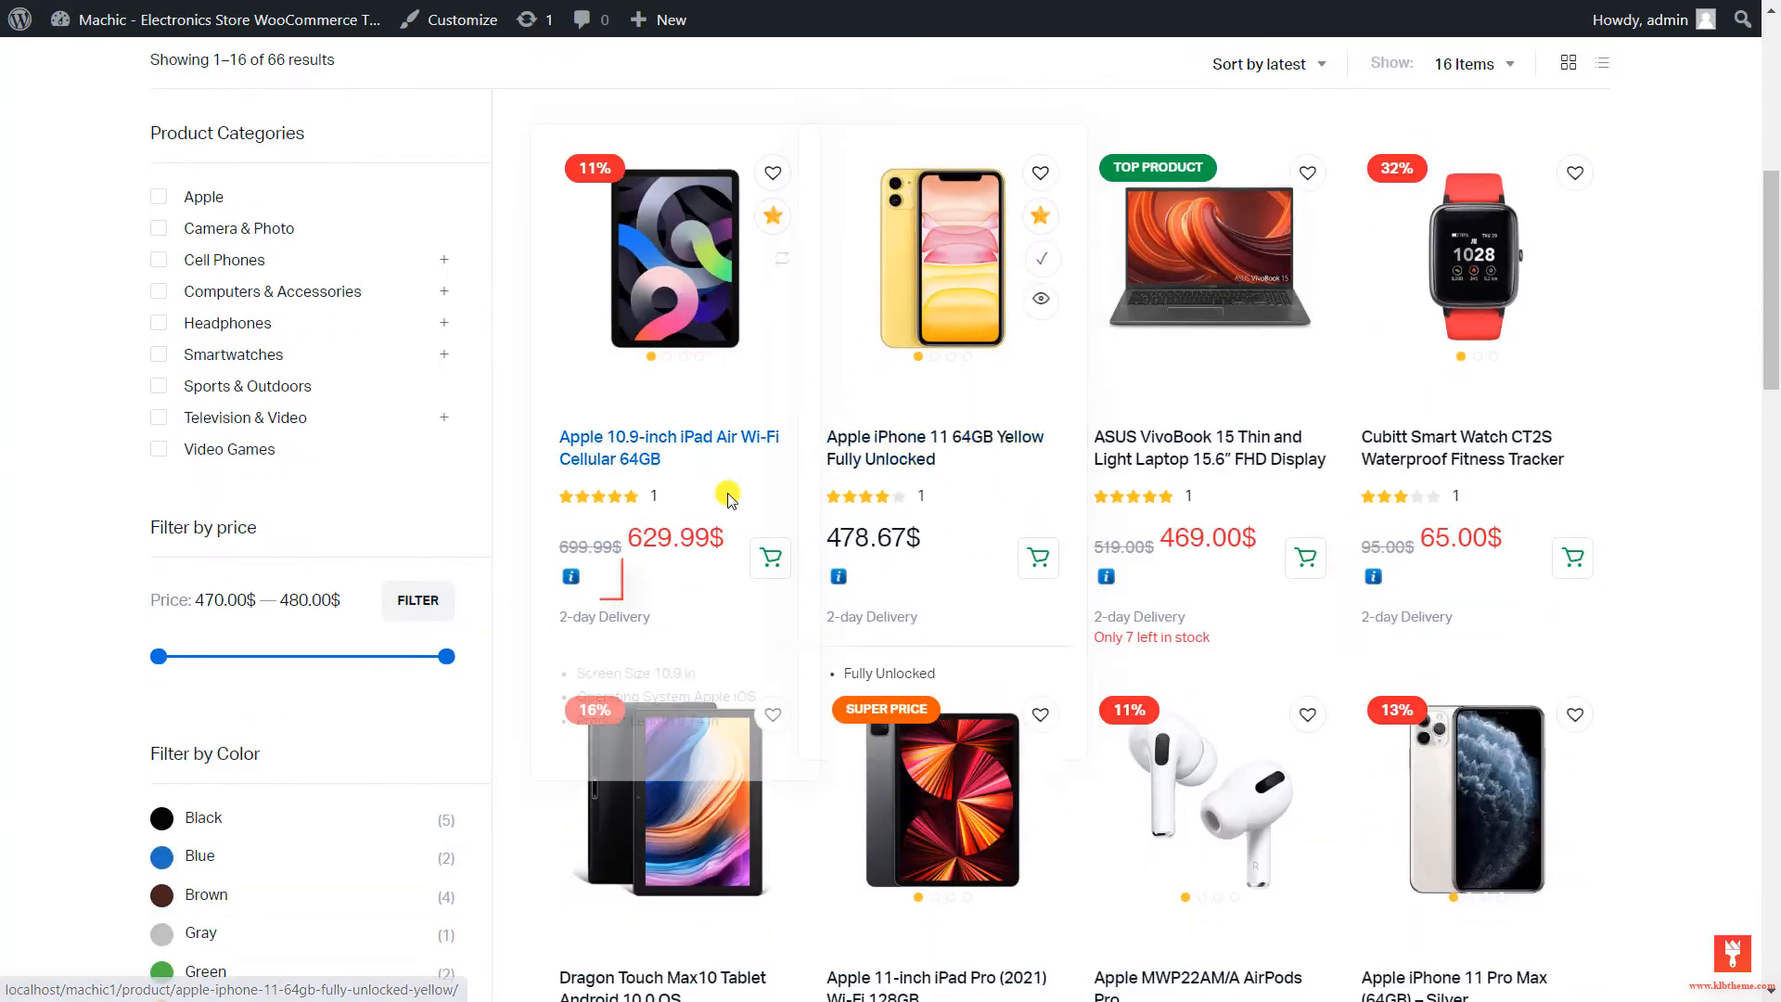
{"action": "mouse_move", "coordinate": [577, 581]}
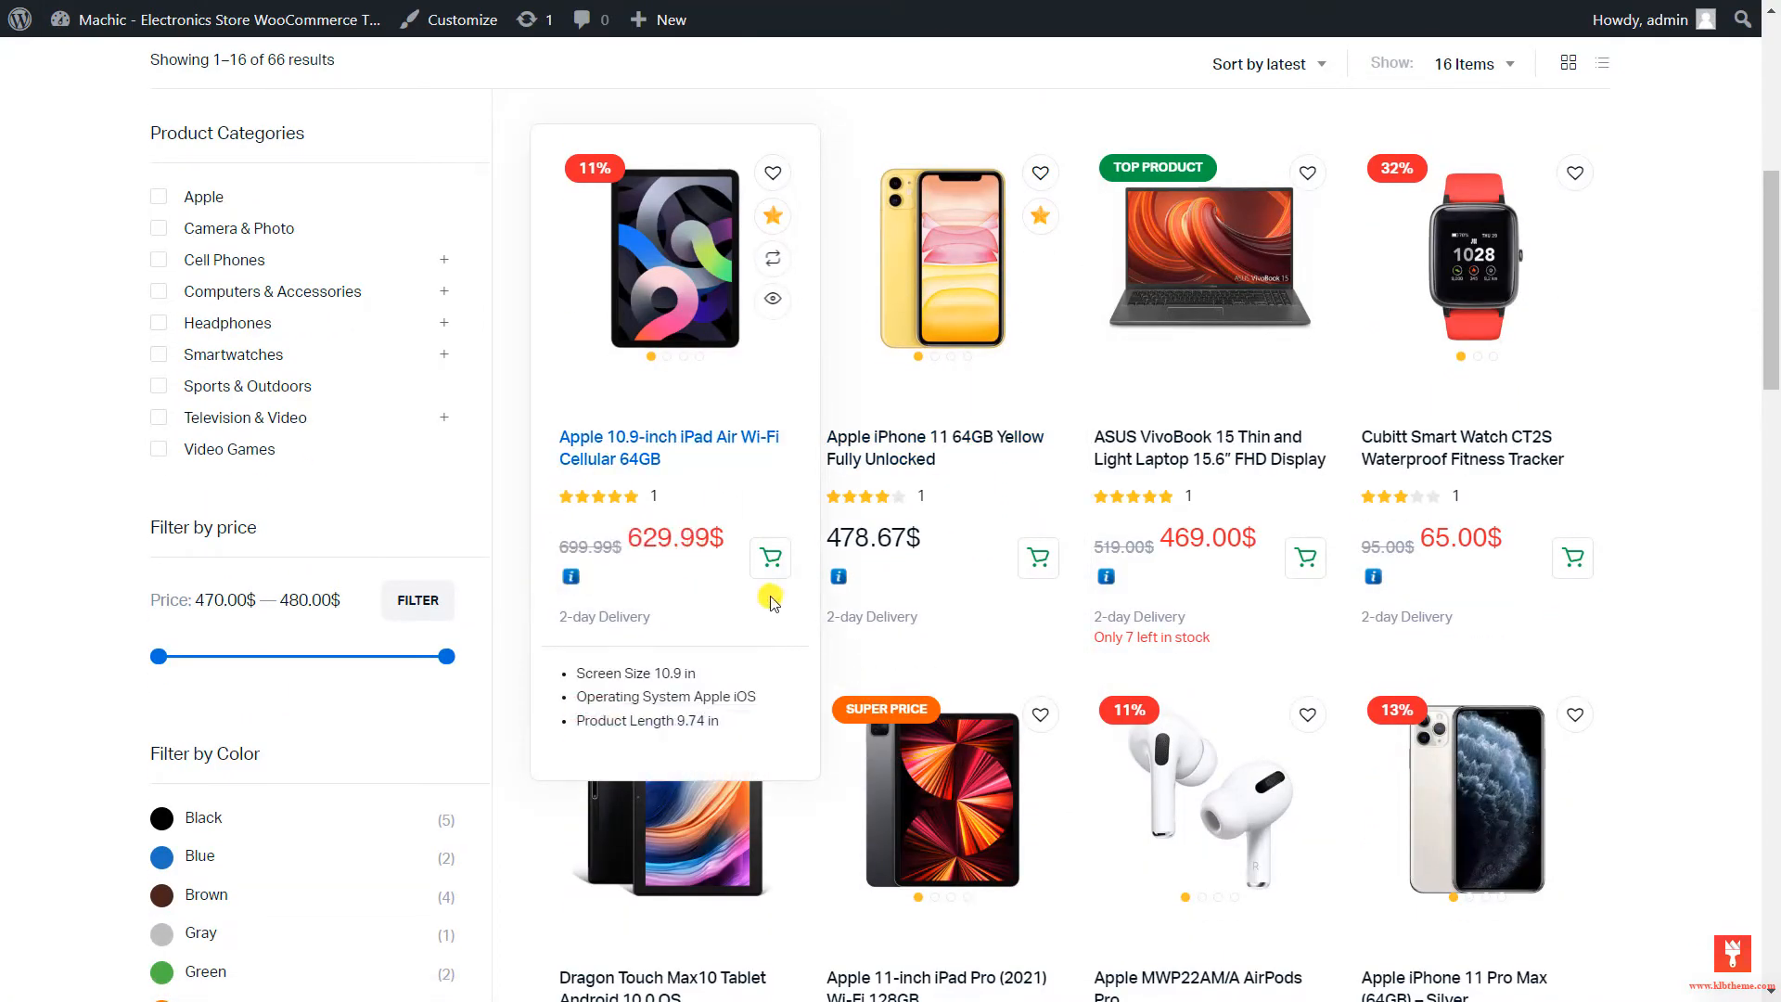
{"action": "mouse_move", "coordinate": [838, 582]}
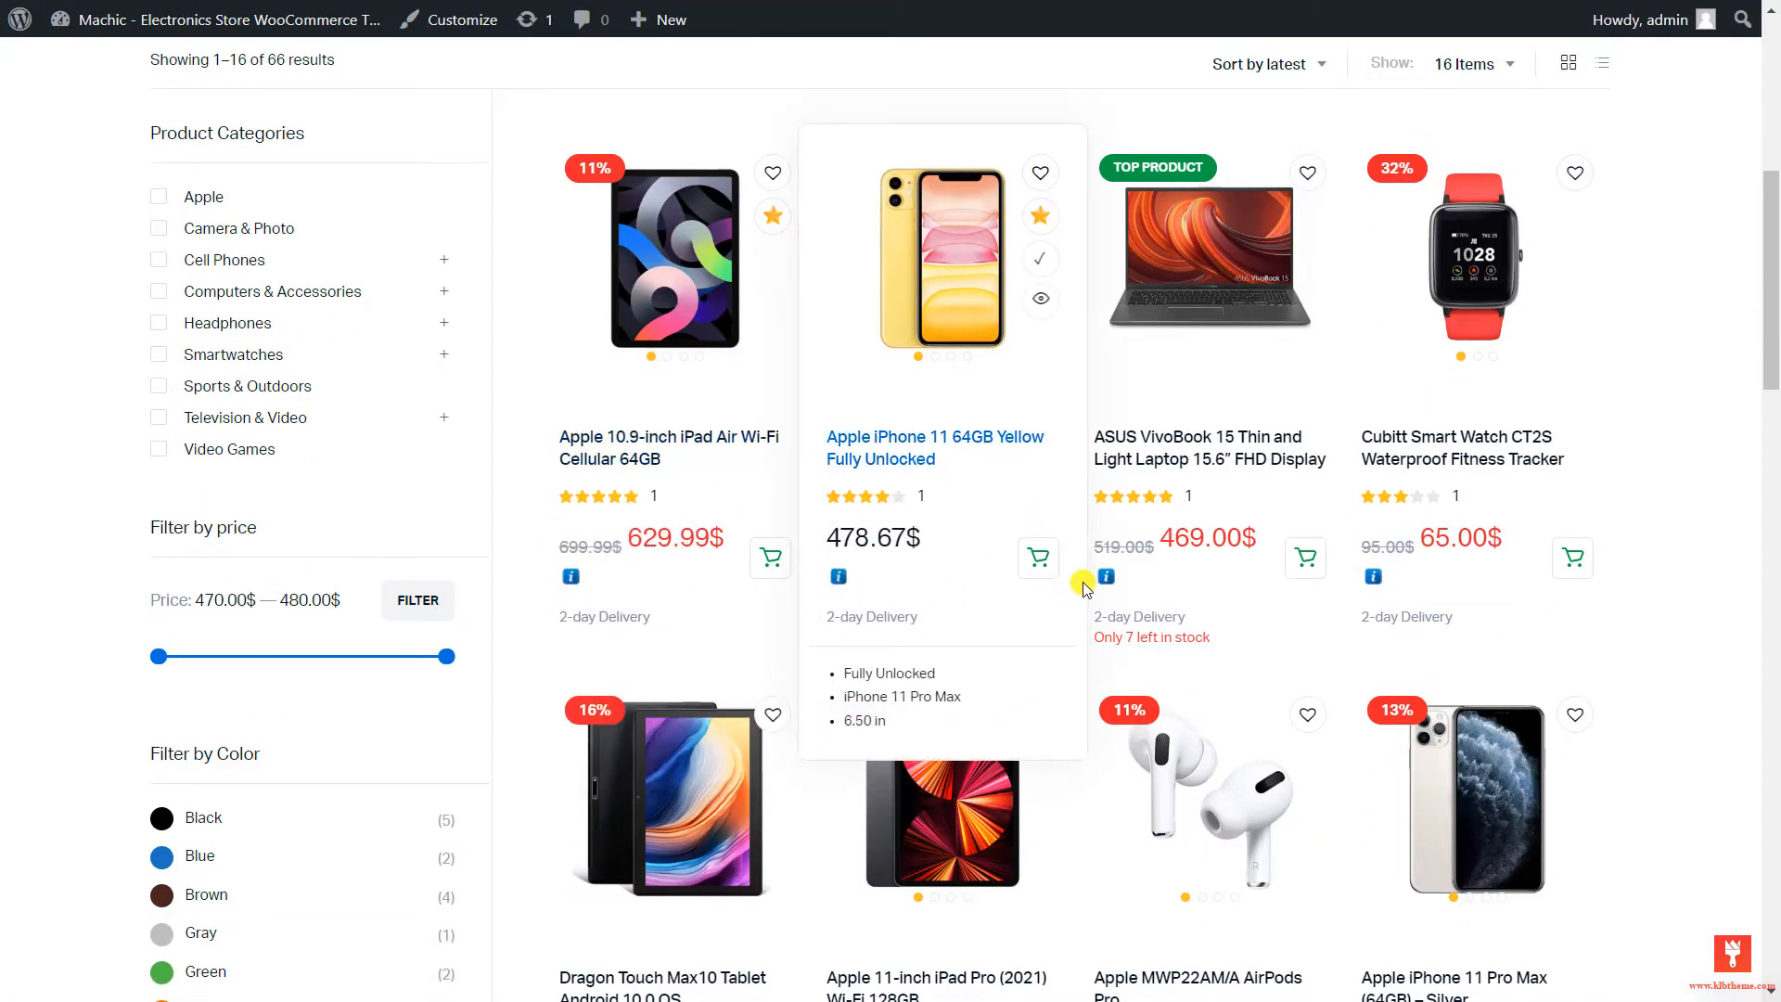
{"action": "mouse_move", "coordinate": [1111, 582]}
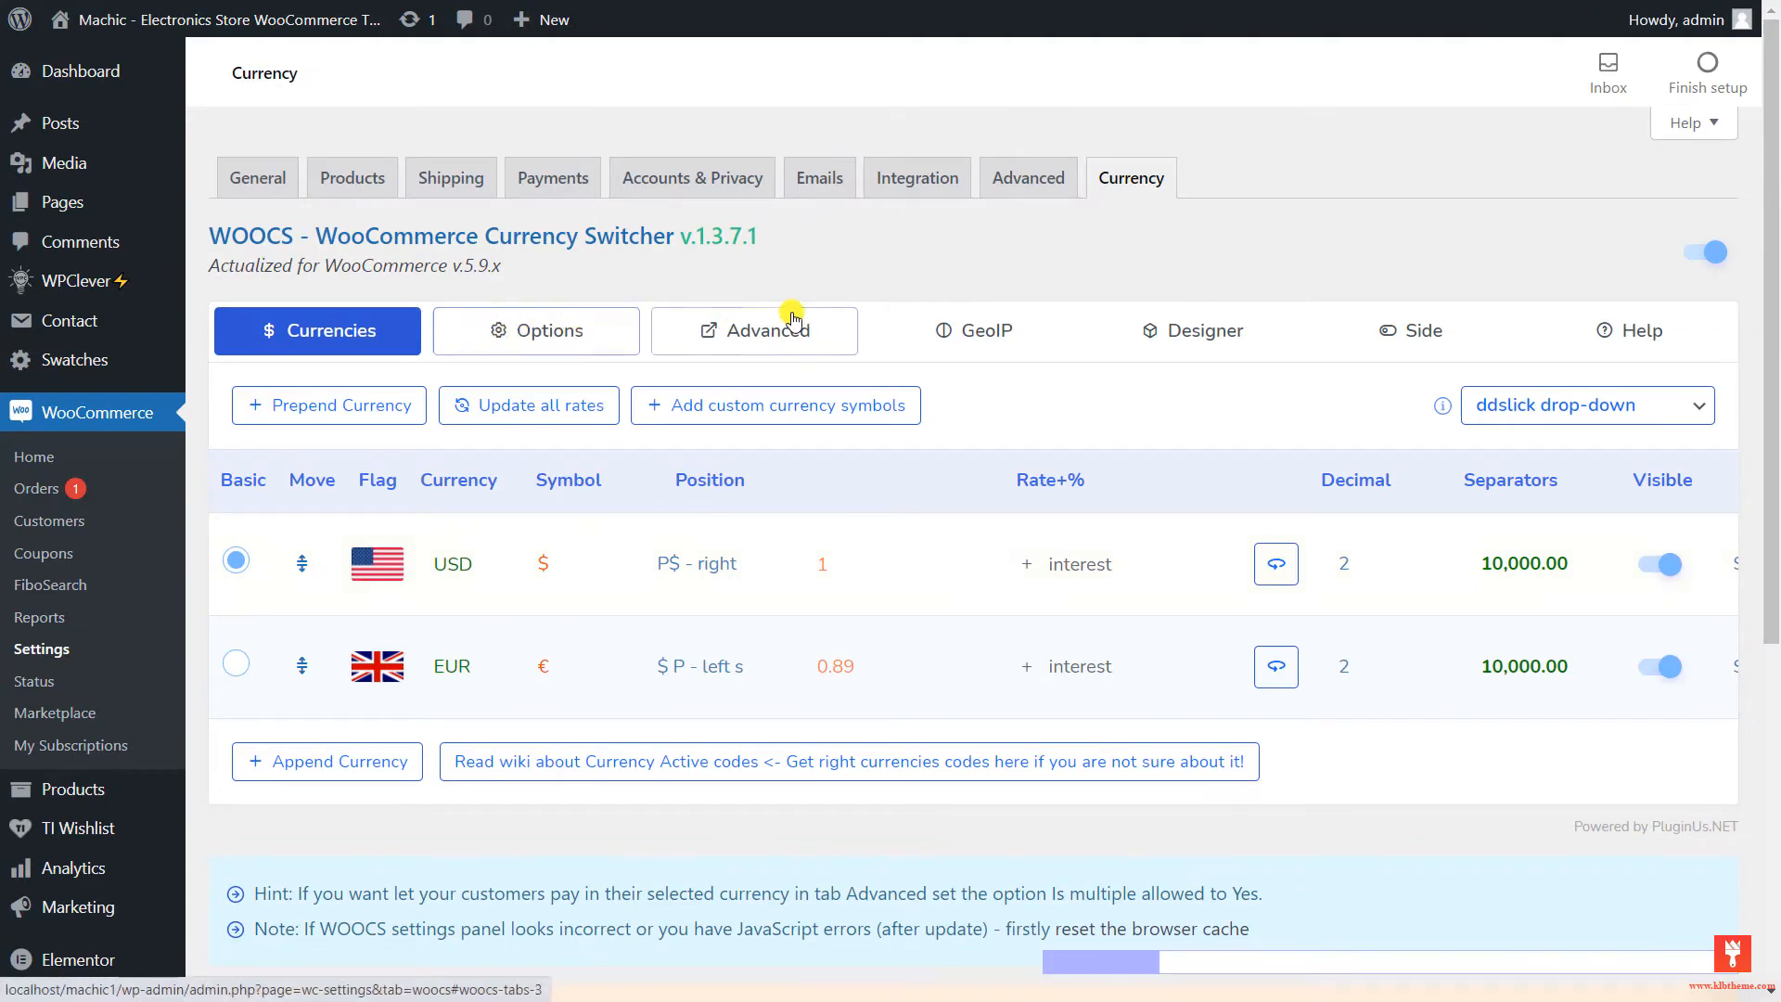
- Review the currency switcher's Advanced options, from Is multiple allowed to the fixed price, GeoIP, Statistic and Payments rules
{"action": "left_click", "coordinate": [758, 331]}
{"action": "scroll", "coordinate": [705, 315], "scroll_direction": "down", "scroll_amount": 3}
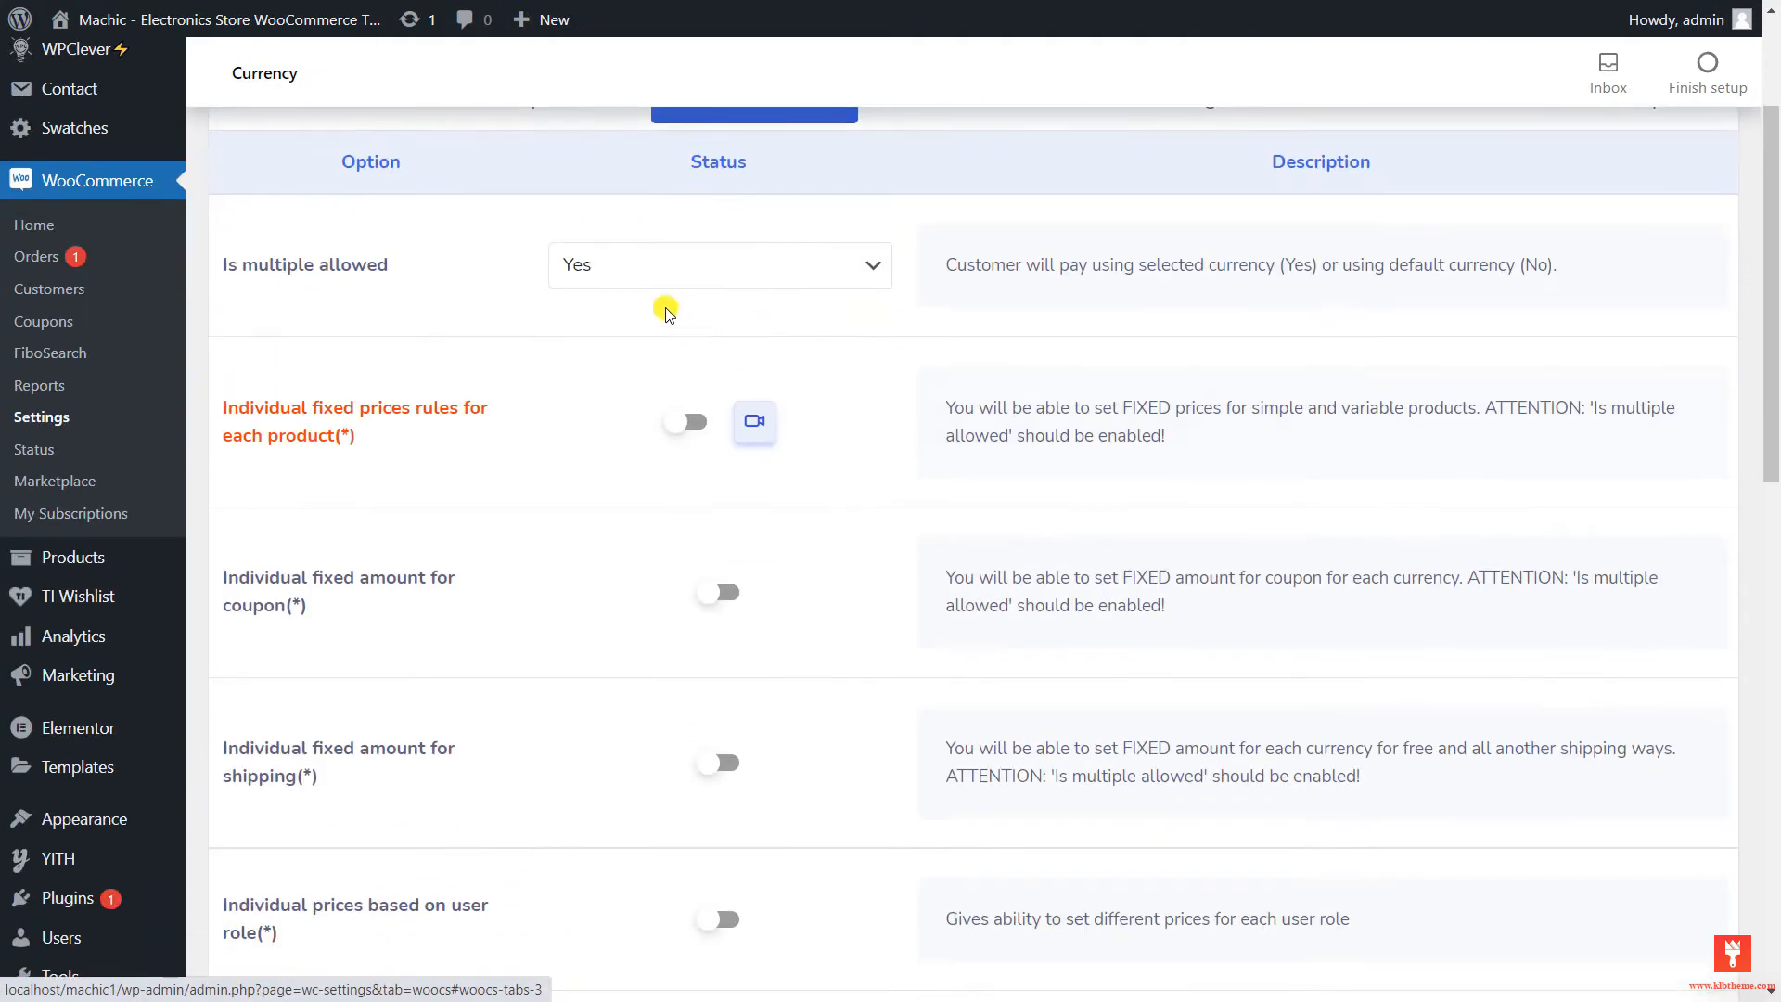
{"action": "scroll", "coordinate": [616, 267], "scroll_direction": "down", "scroll_amount": 1}
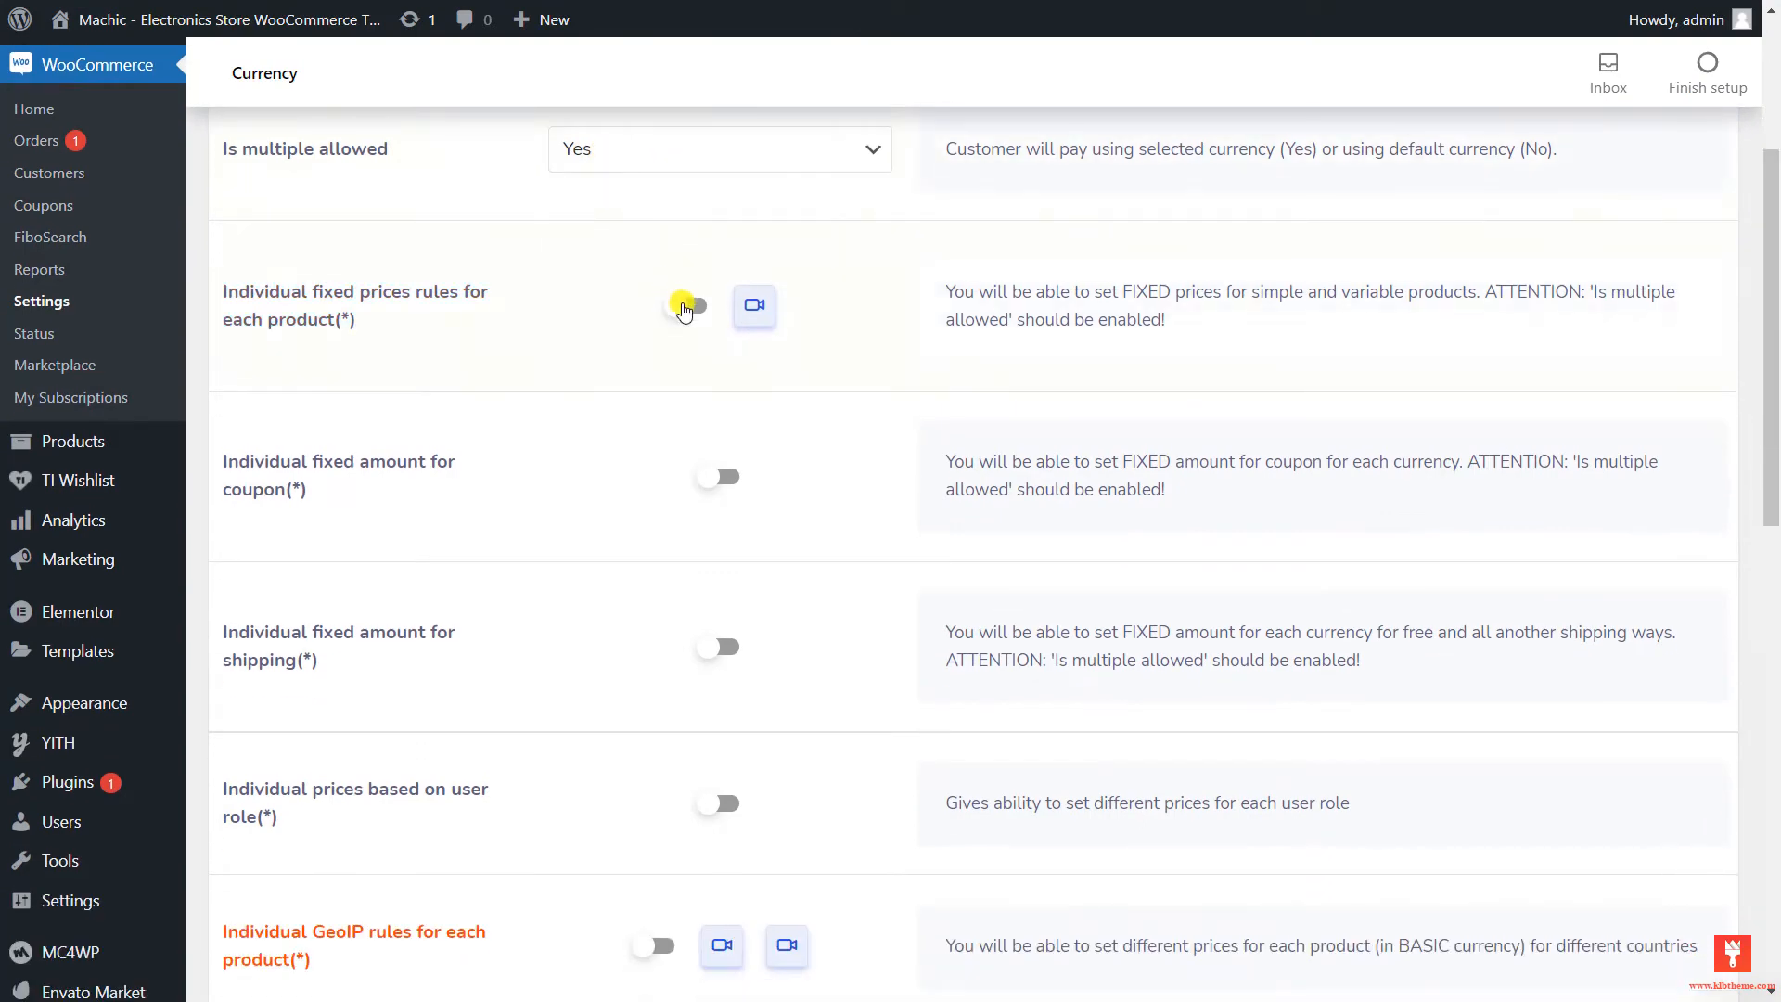
{"action": "scroll", "coordinate": [724, 368], "scroll_direction": "down", "scroll_amount": 7}
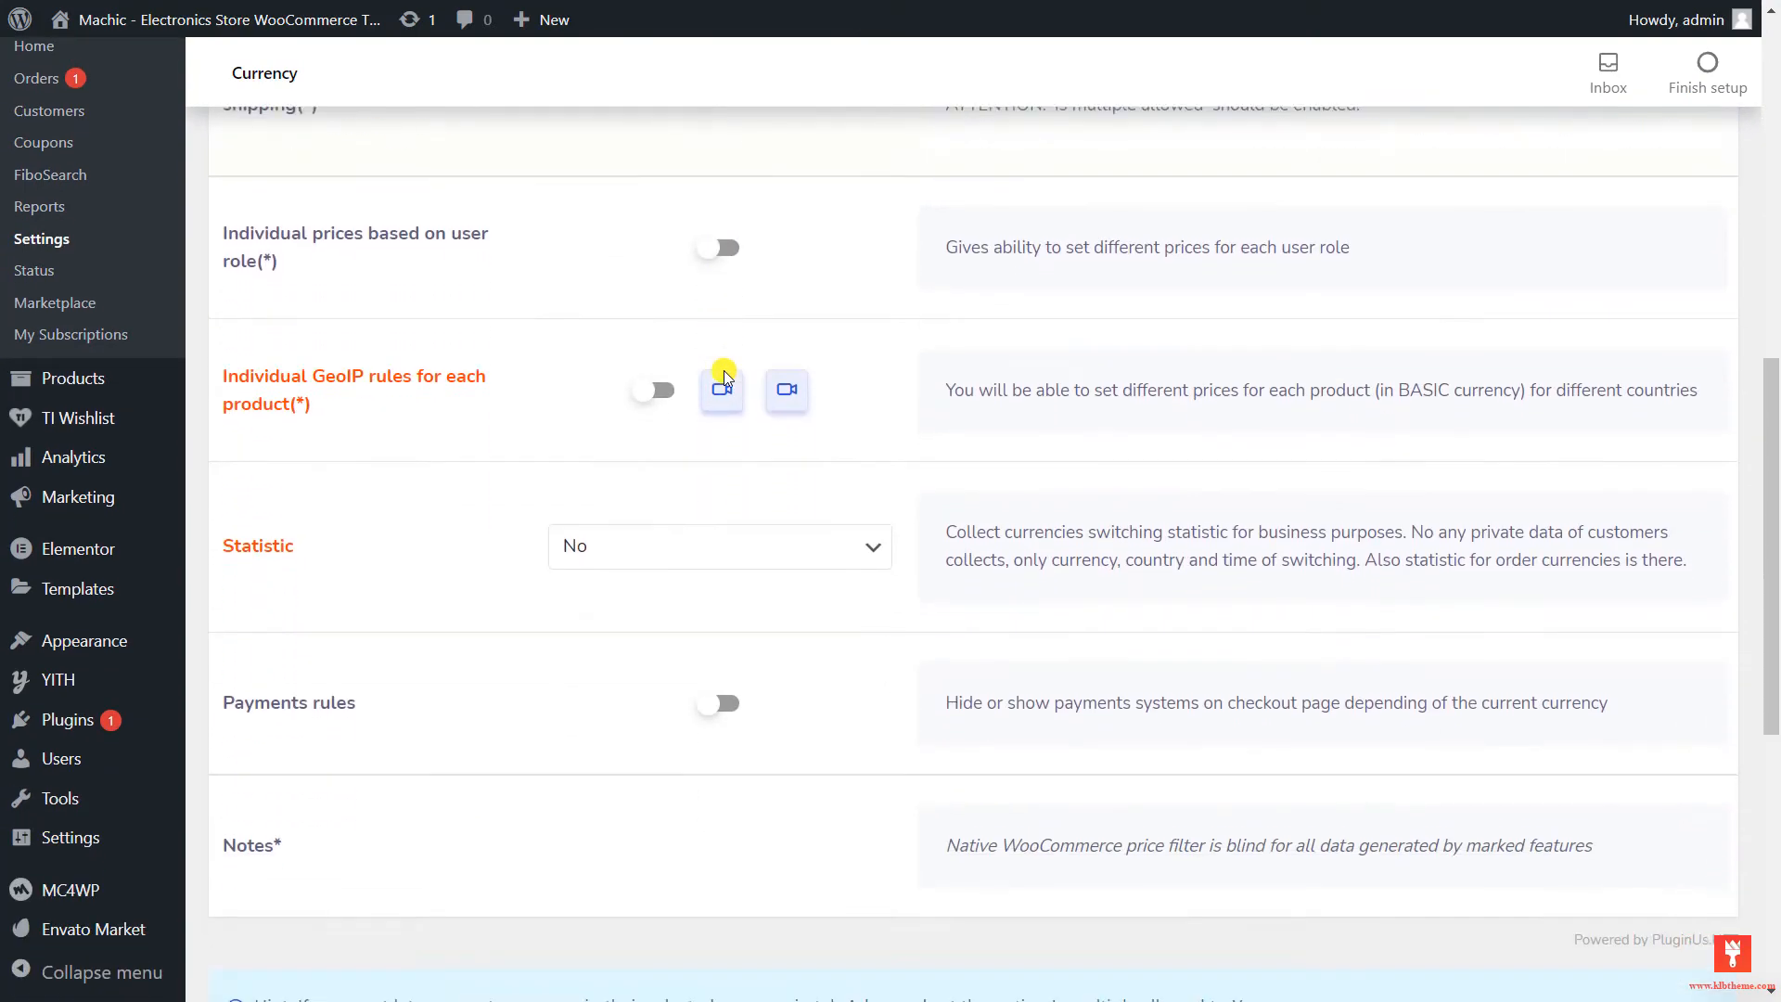
{"action": "scroll", "coordinate": [725, 357], "scroll_direction": "down", "scroll_amount": 1}
{"action": "scroll", "coordinate": [812, 390], "scroll_direction": "up", "scroll_amount": 6}
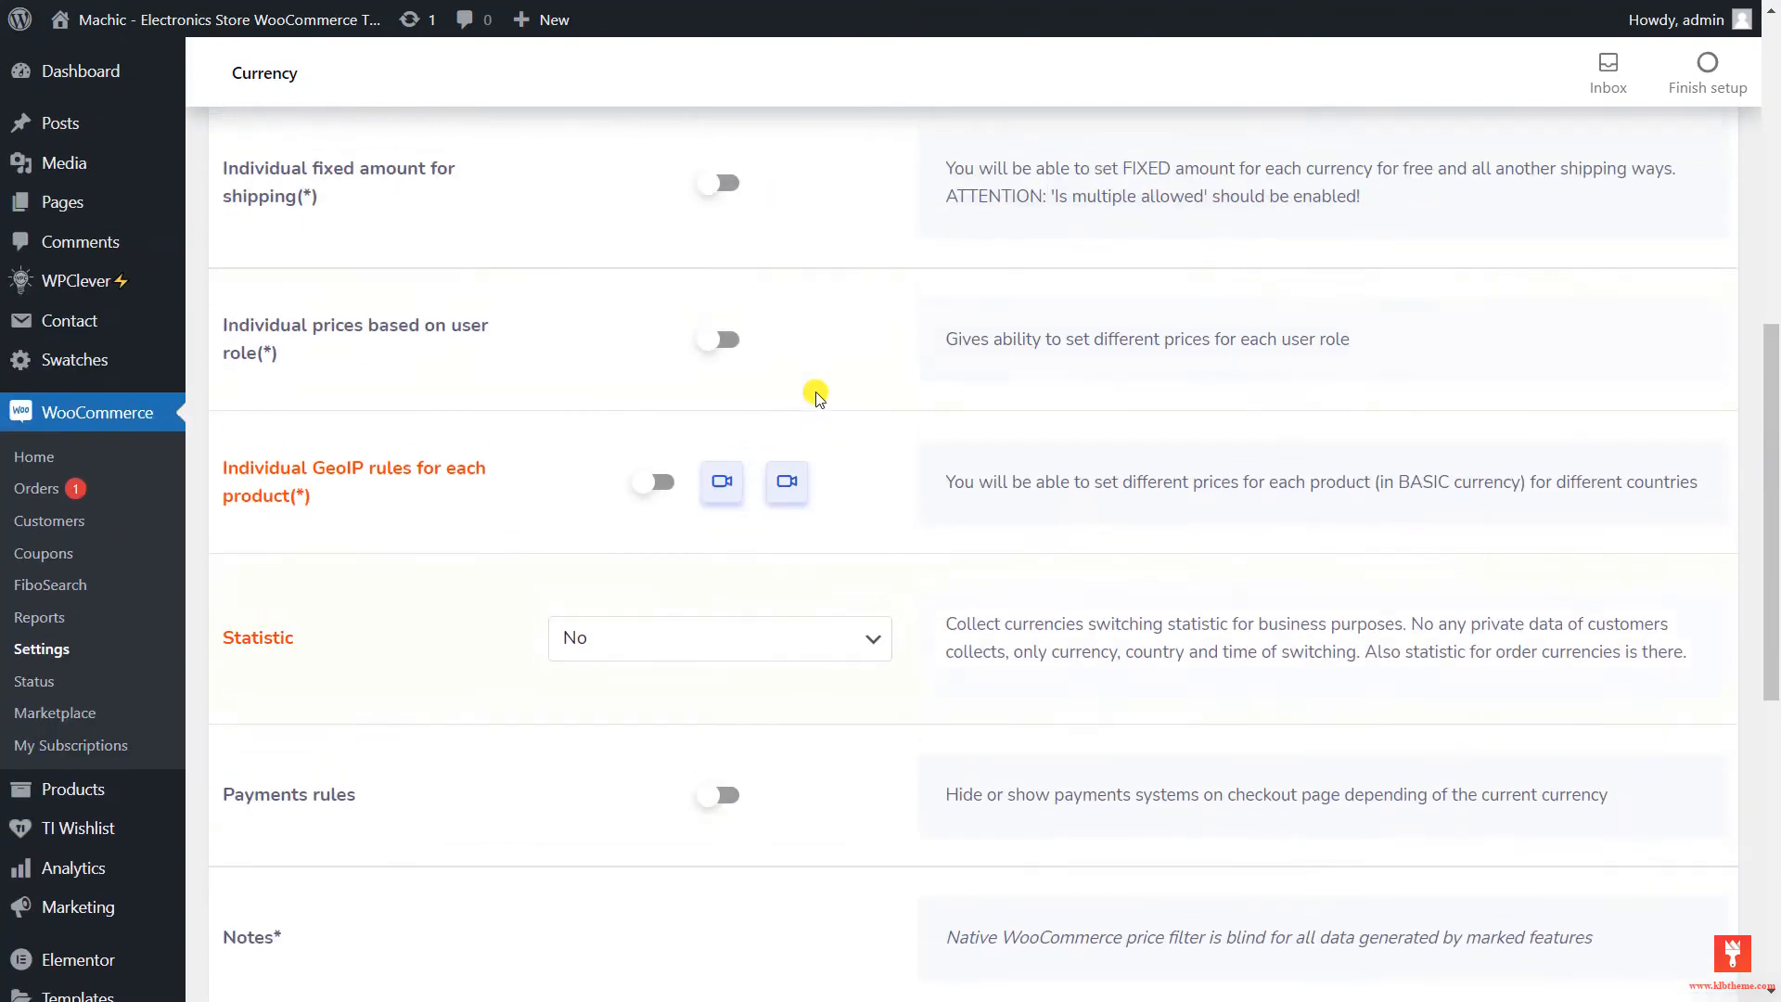
{"action": "scroll", "coordinate": [816, 396], "scroll_direction": "up", "scroll_amount": 6}
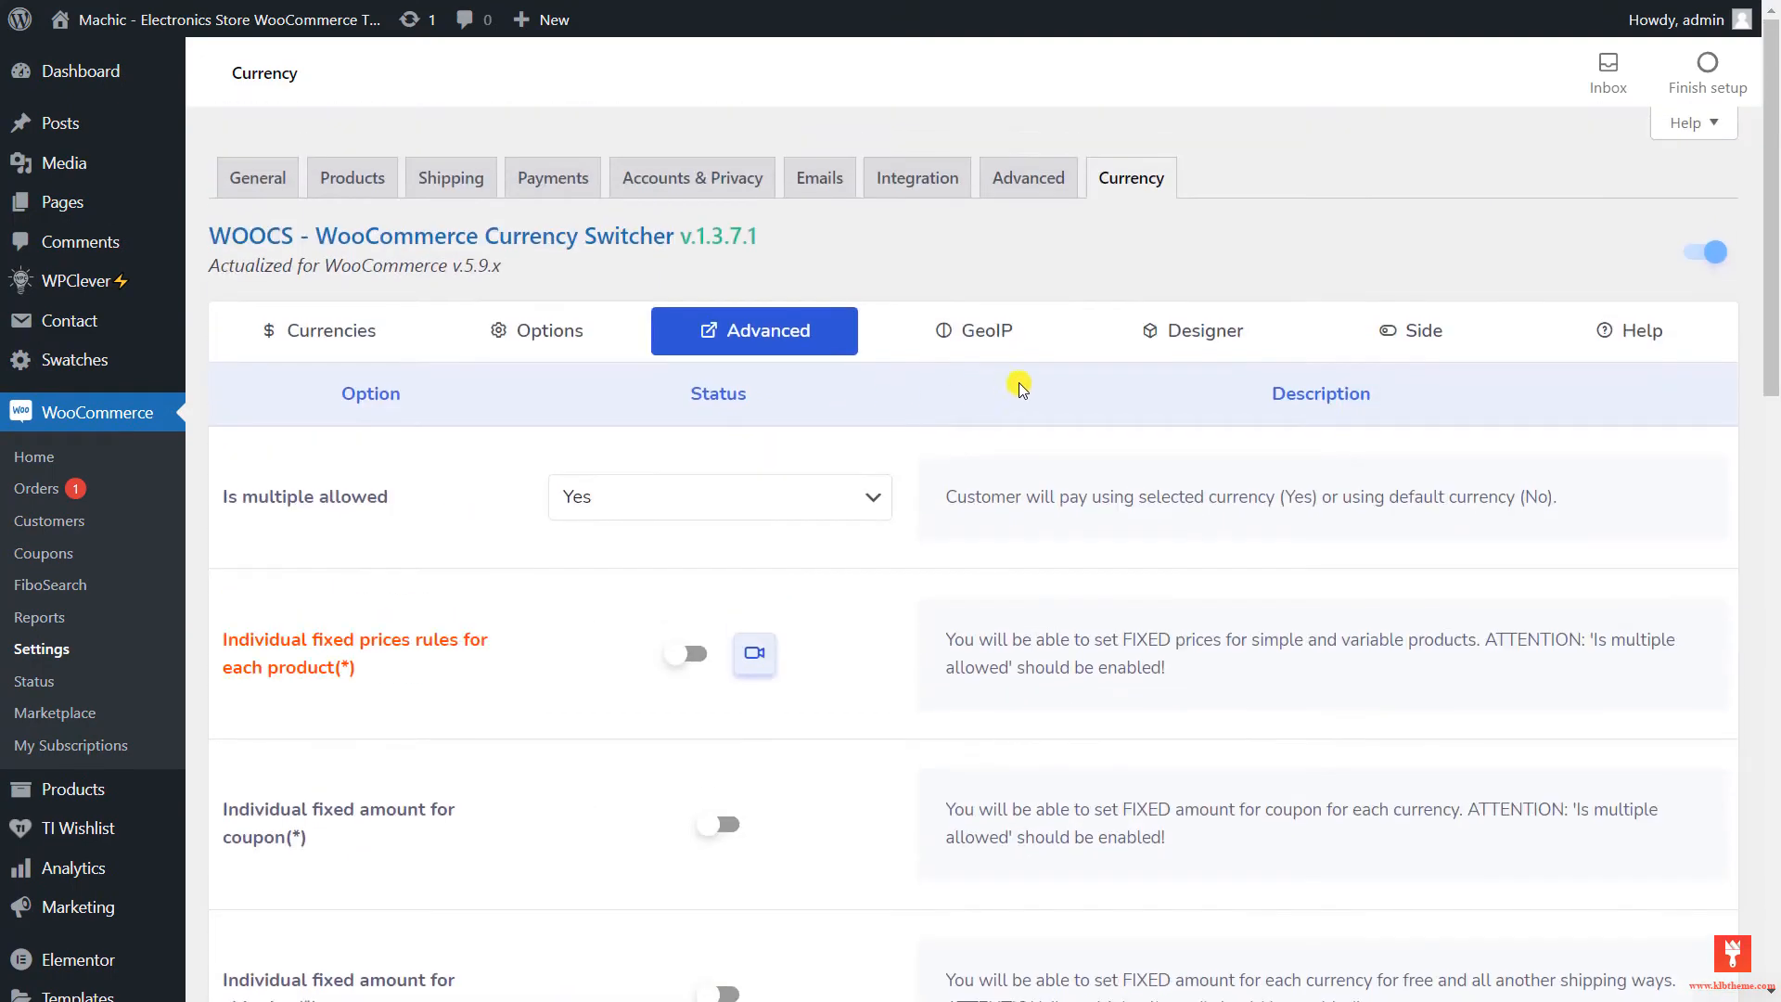
- Create a new currency drop-down design in Smart Designer and set its width to about 521
{"action": "left_click", "coordinate": [1206, 334]}
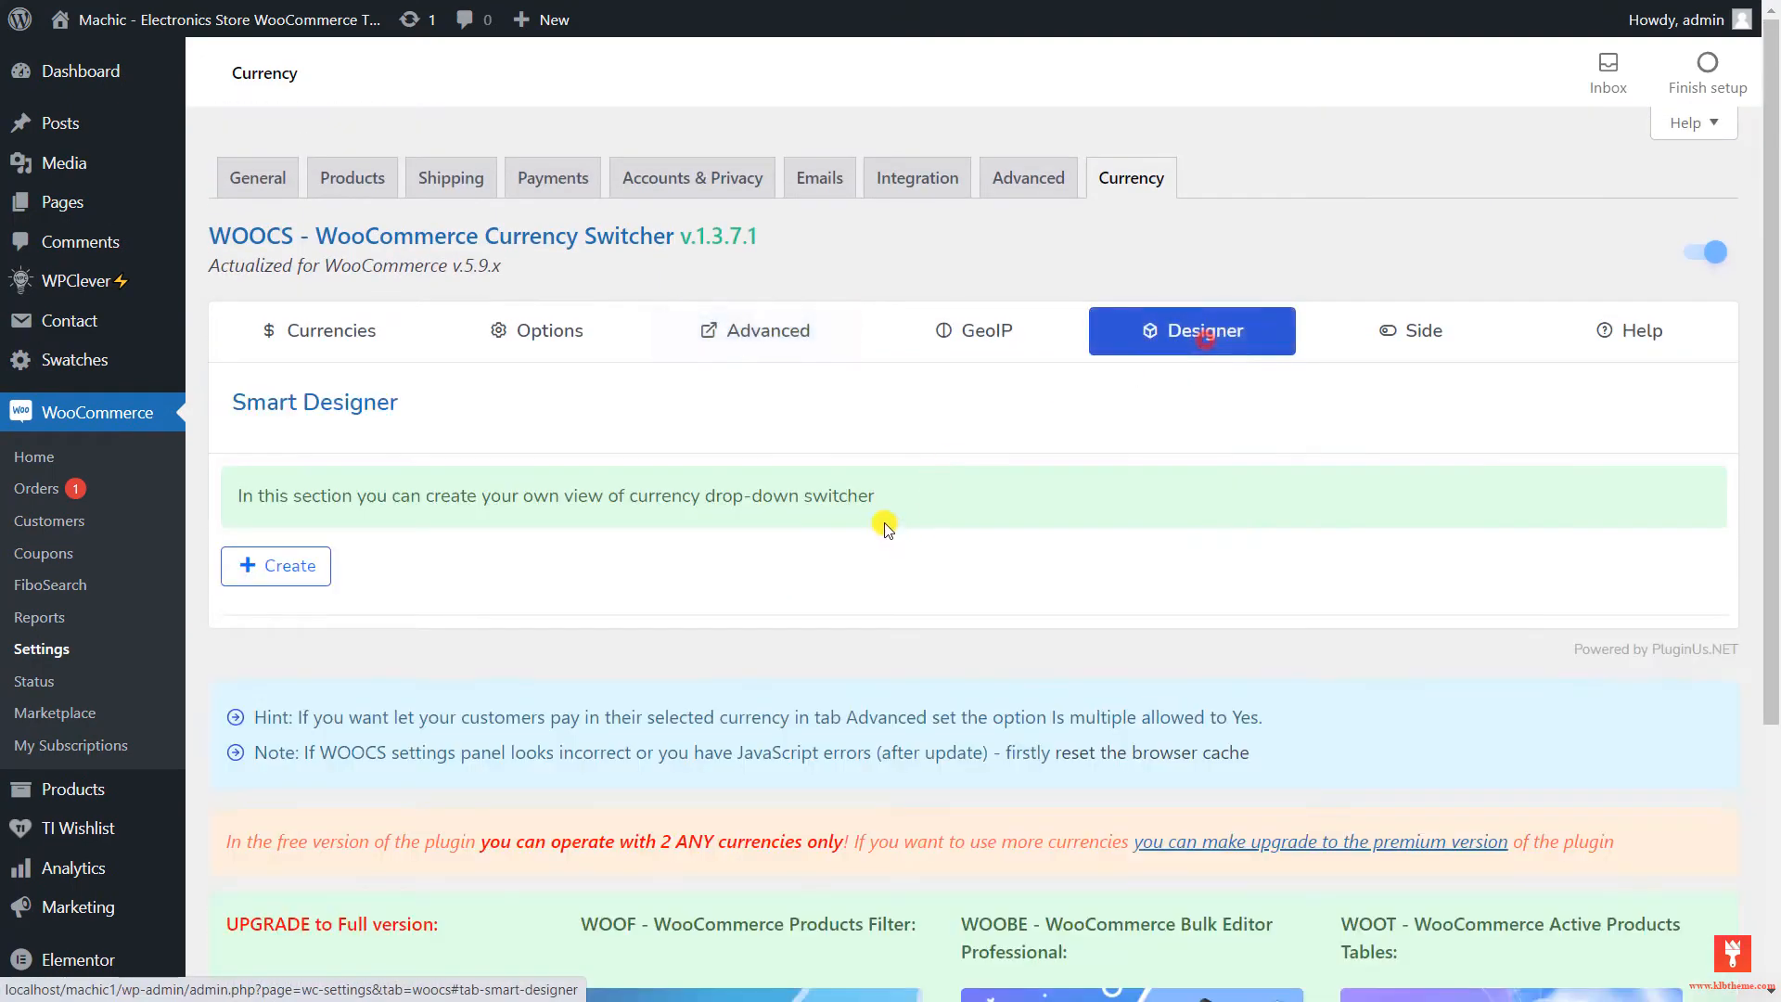
{"action": "scroll", "coordinate": [649, 482], "scroll_direction": "down", "scroll_amount": 1}
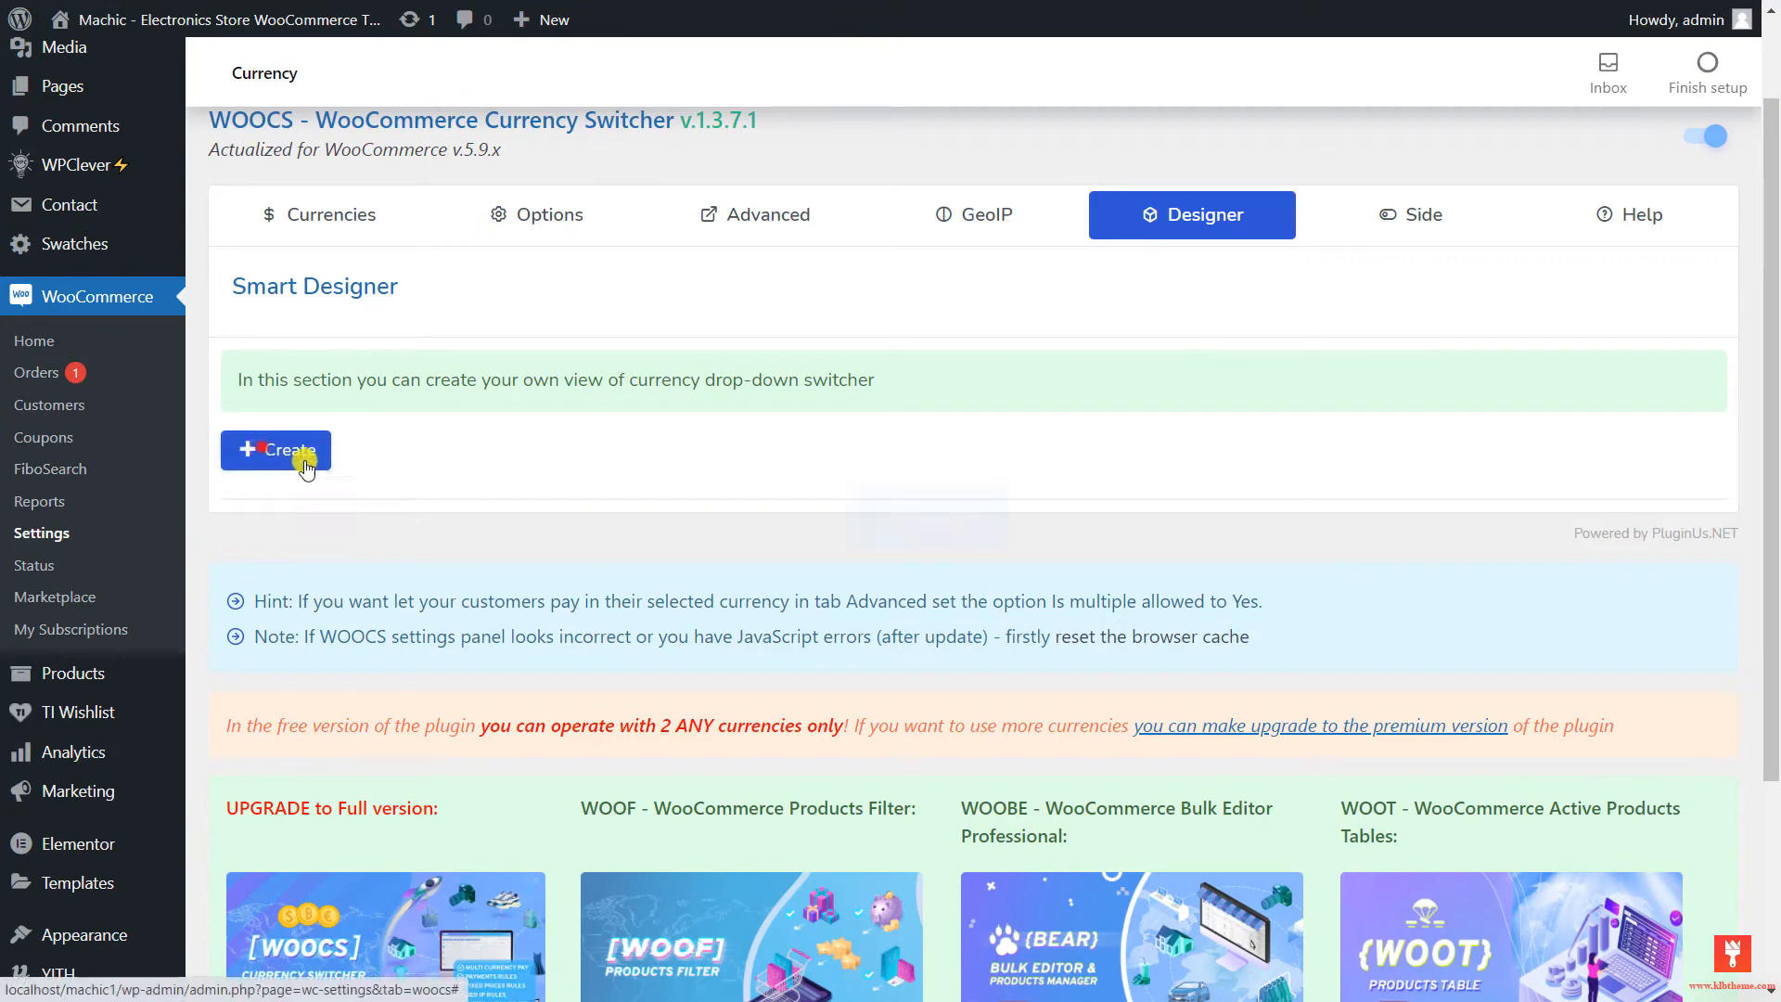
{"action": "scroll", "coordinate": [273, 445], "scroll_direction": "down", "scroll_amount": 1}
{"action": "left_click", "coordinate": [1126, 412]}
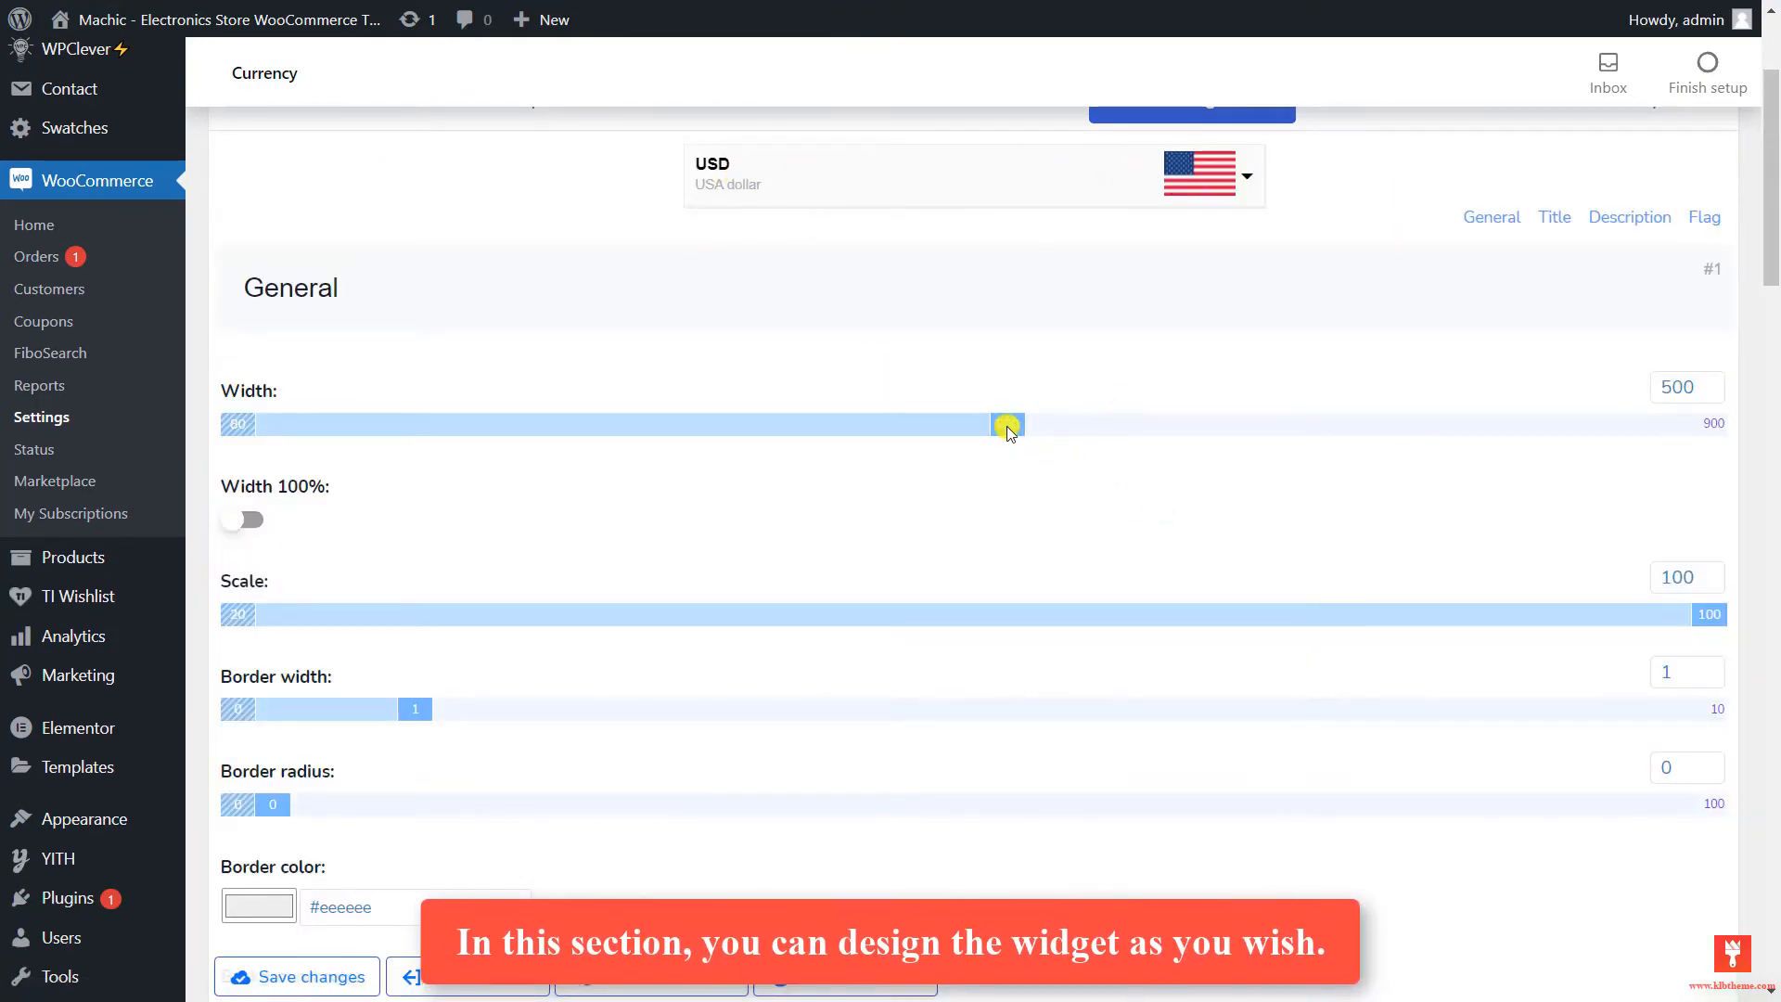
{"action": "left_click_drag", "start_coordinate": [1008, 425], "coordinate": [1046, 426]}
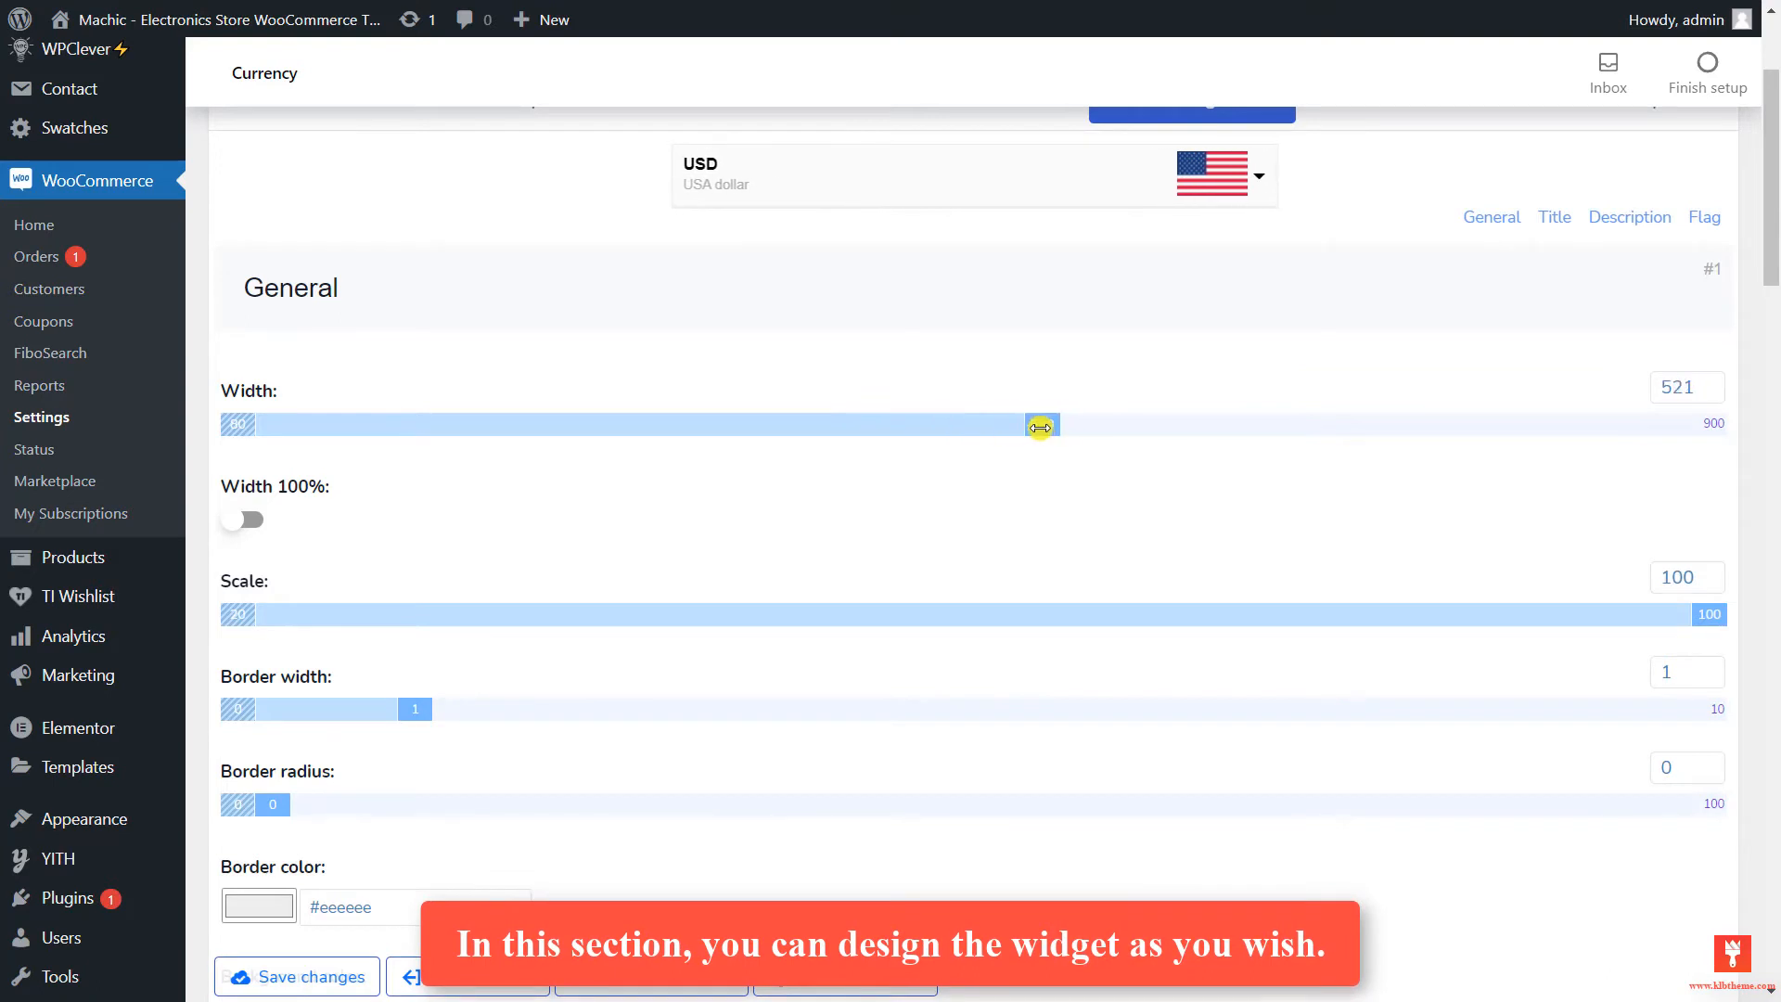
- Set the drop-down design's border color to red (#ec2222)
{"action": "scroll", "coordinate": [854, 437], "scroll_direction": "down", "scroll_amount": 8}
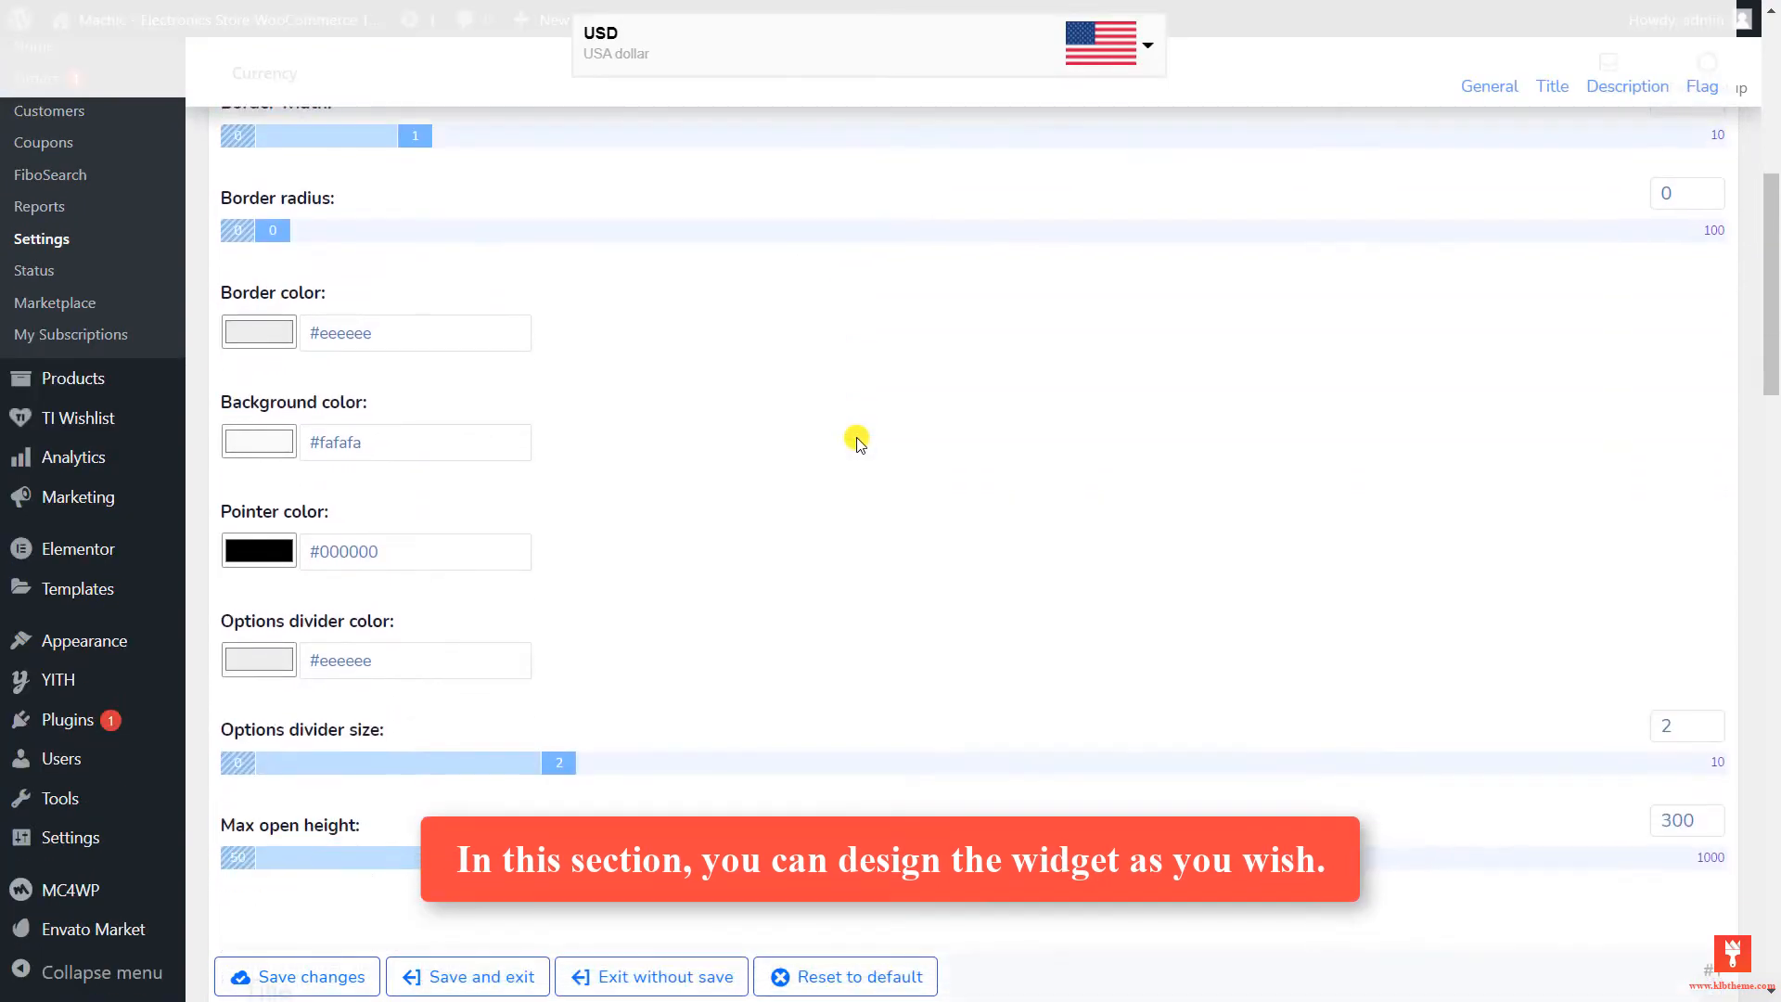
{"action": "scroll", "coordinate": [687, 454], "scroll_direction": "up", "scroll_amount": 2}
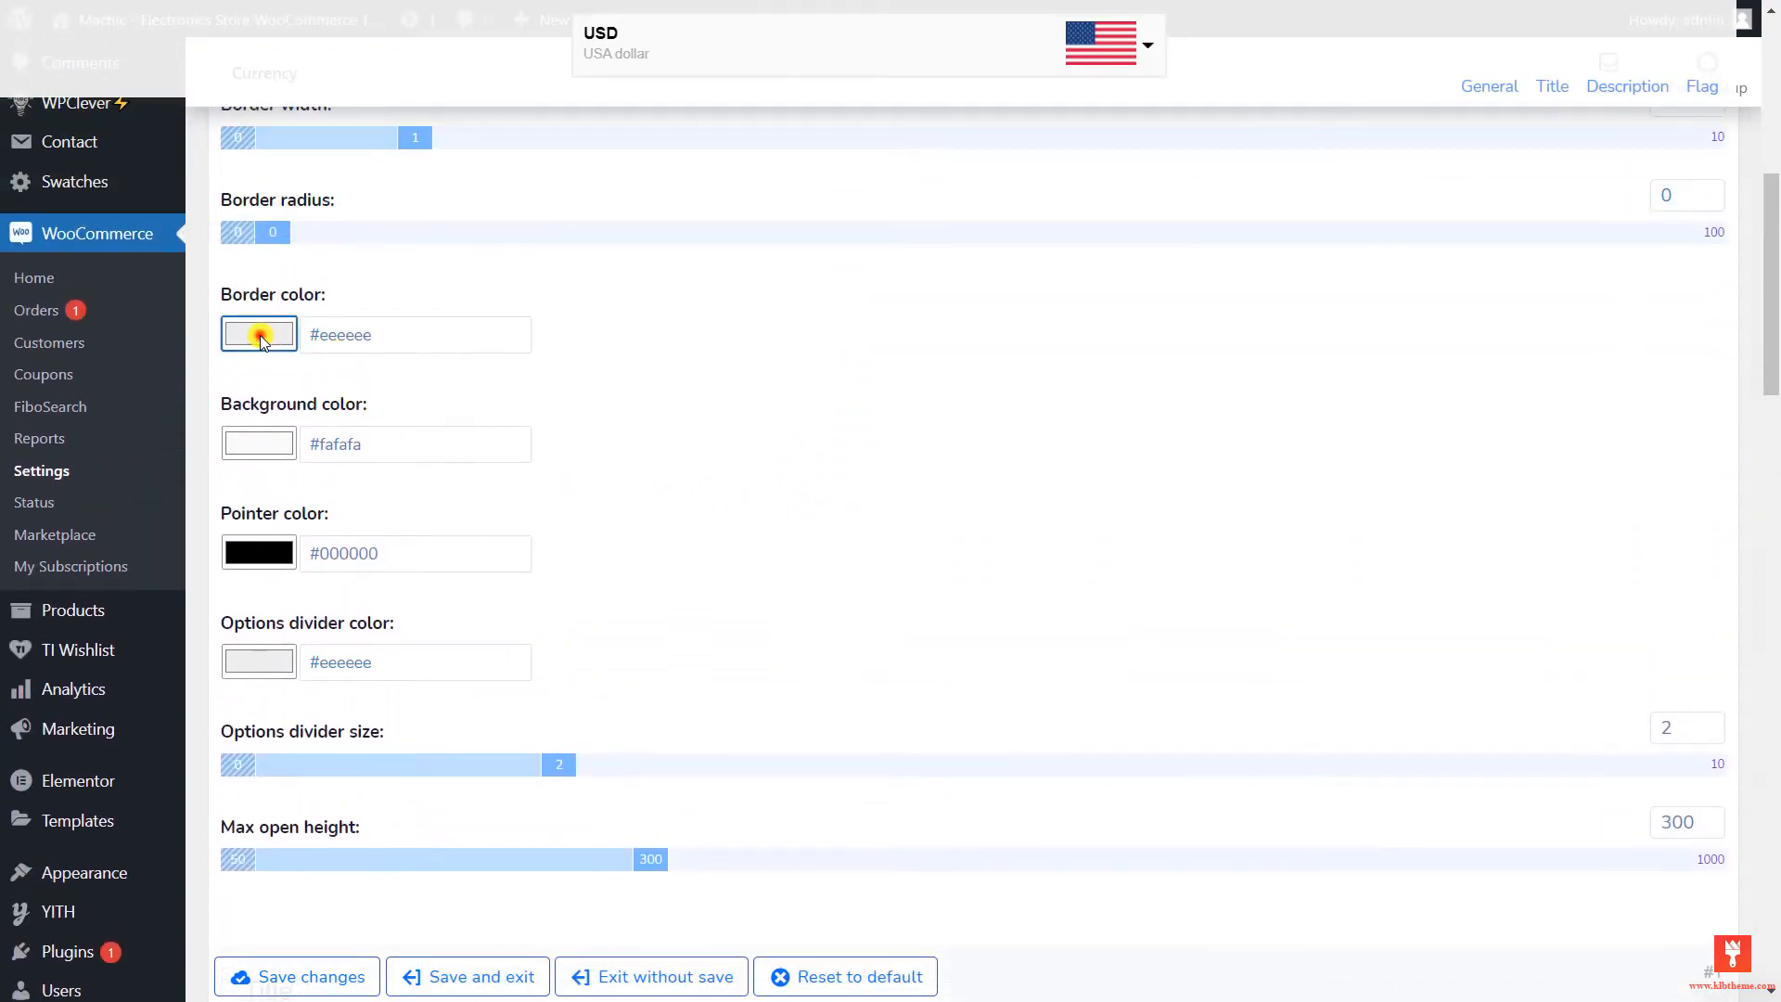
{"action": "left_click", "coordinate": [261, 340]}
{"action": "left_click", "coordinate": [452, 369]}
{"action": "left_click", "coordinate": [774, 392]}
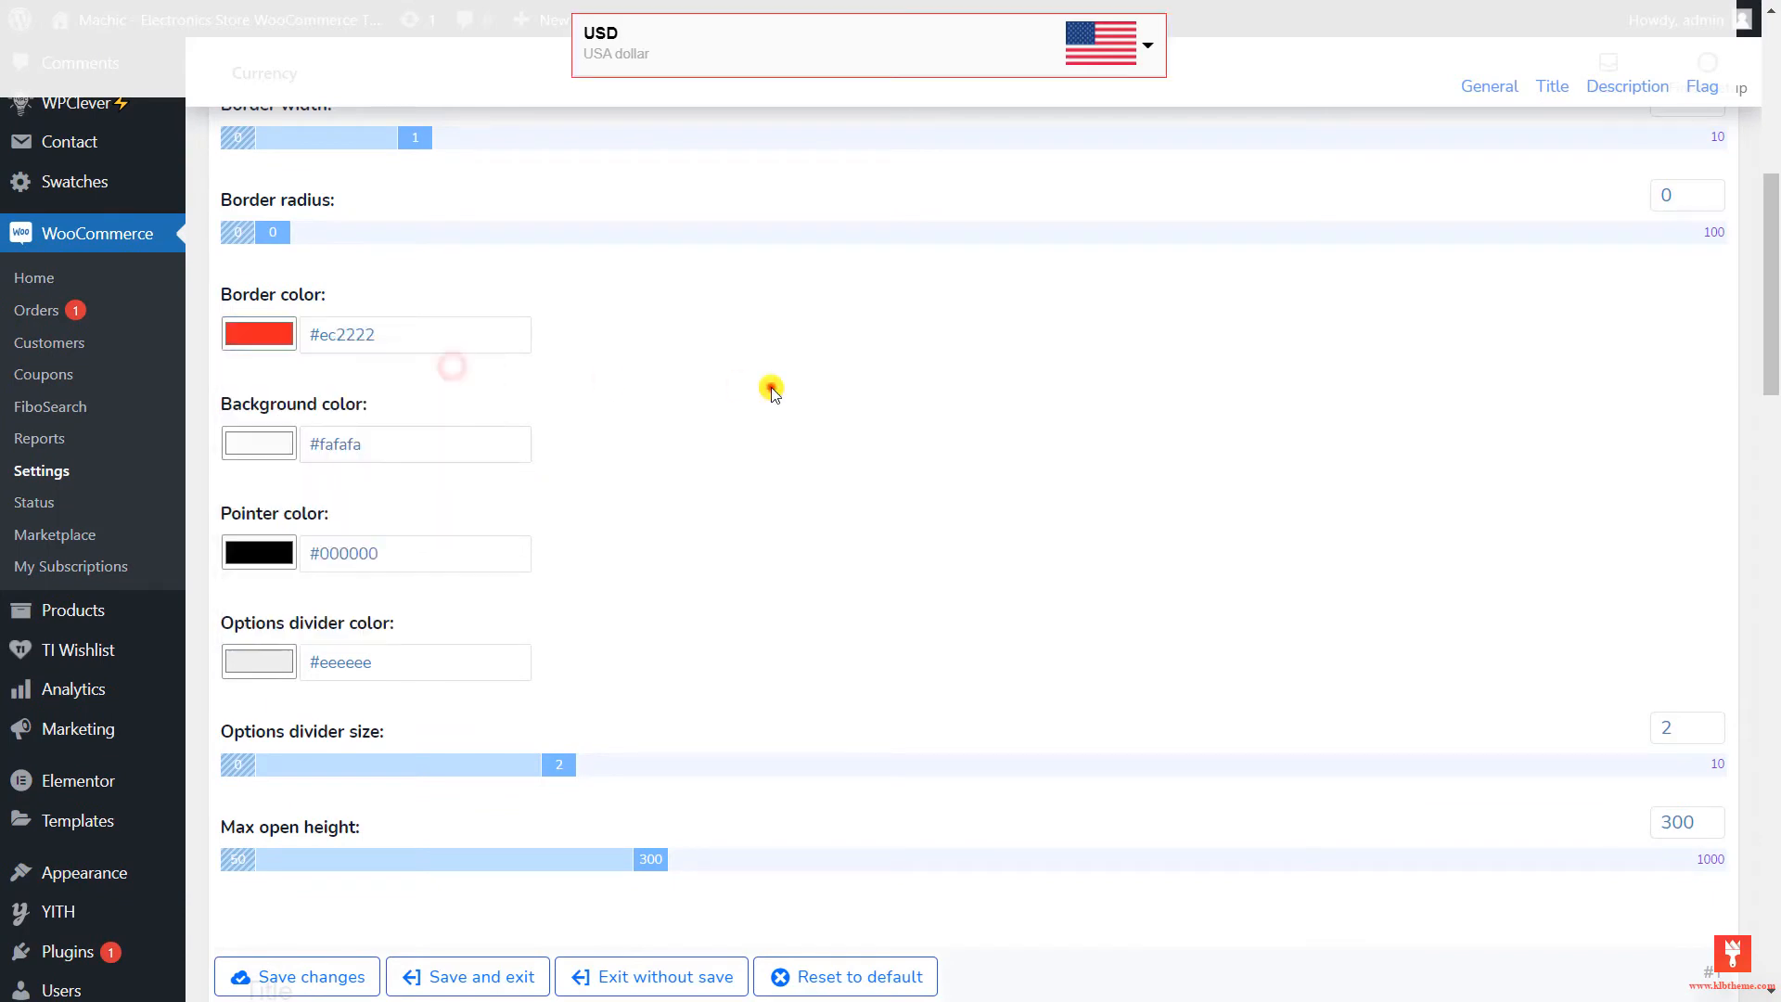
- Set the drop-down design's background color to dark red (#b21515)
{"action": "left_click", "coordinate": [268, 452]}
{"action": "left_click", "coordinate": [459, 509]}
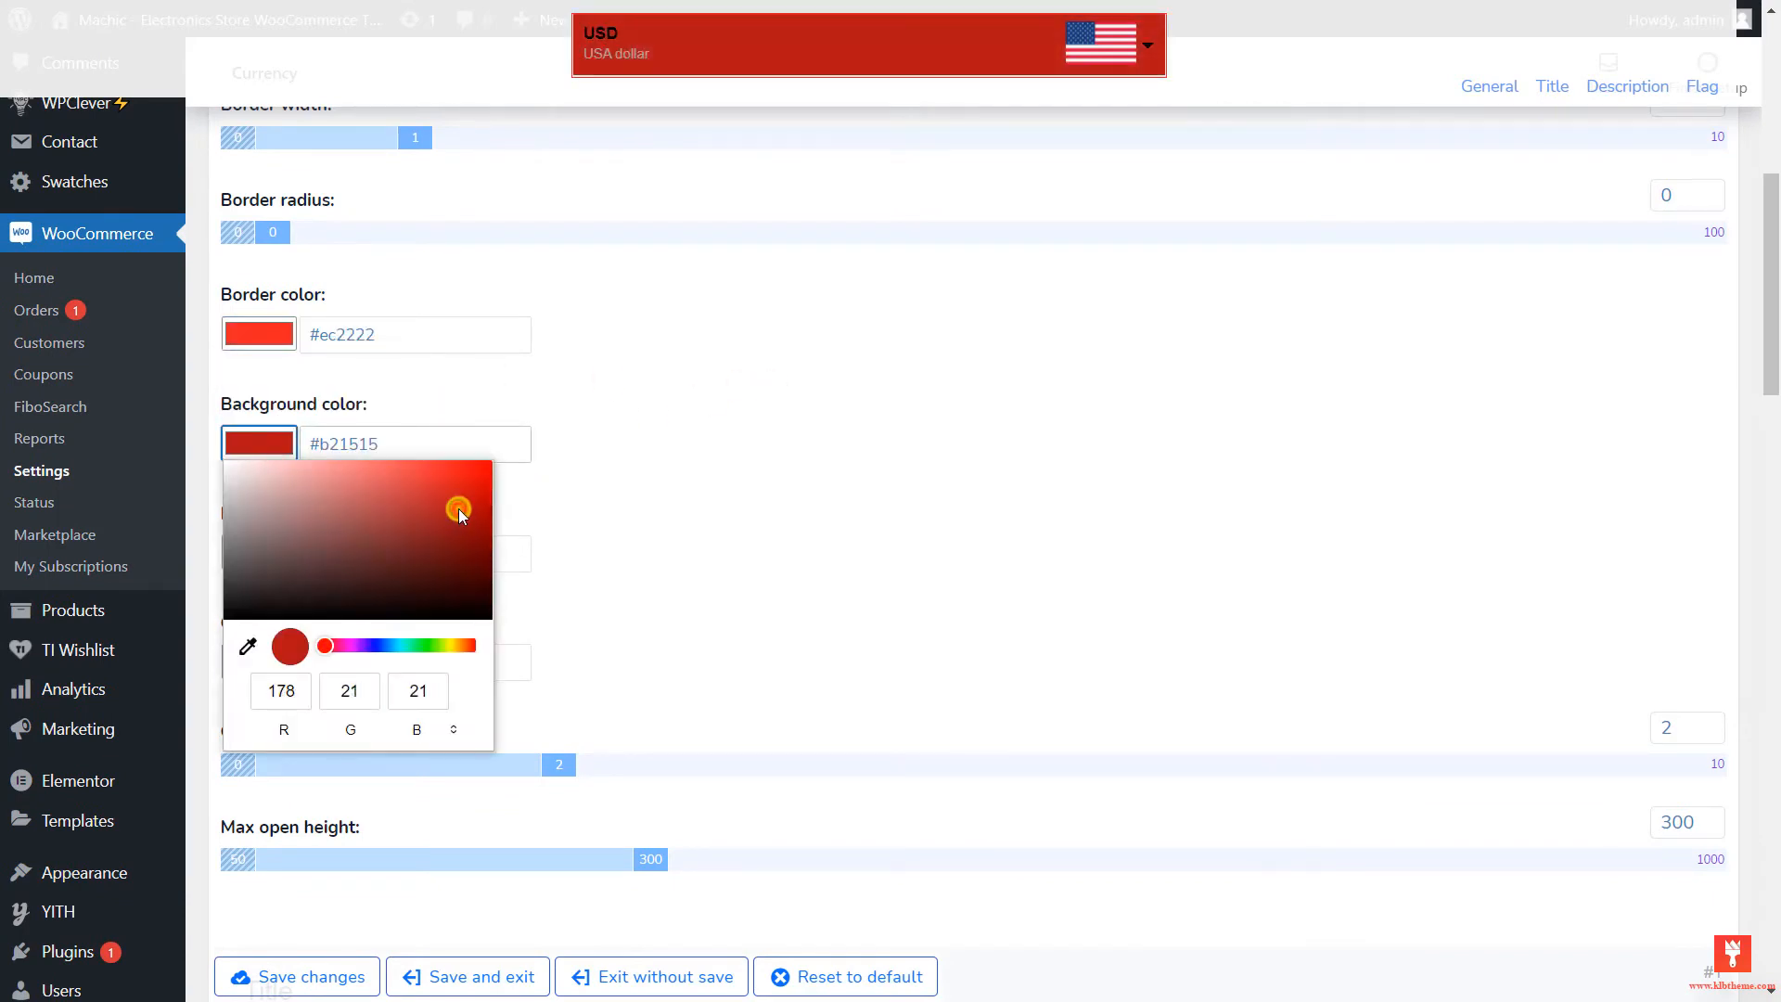
{"action": "left_click", "coordinate": [604, 499]}
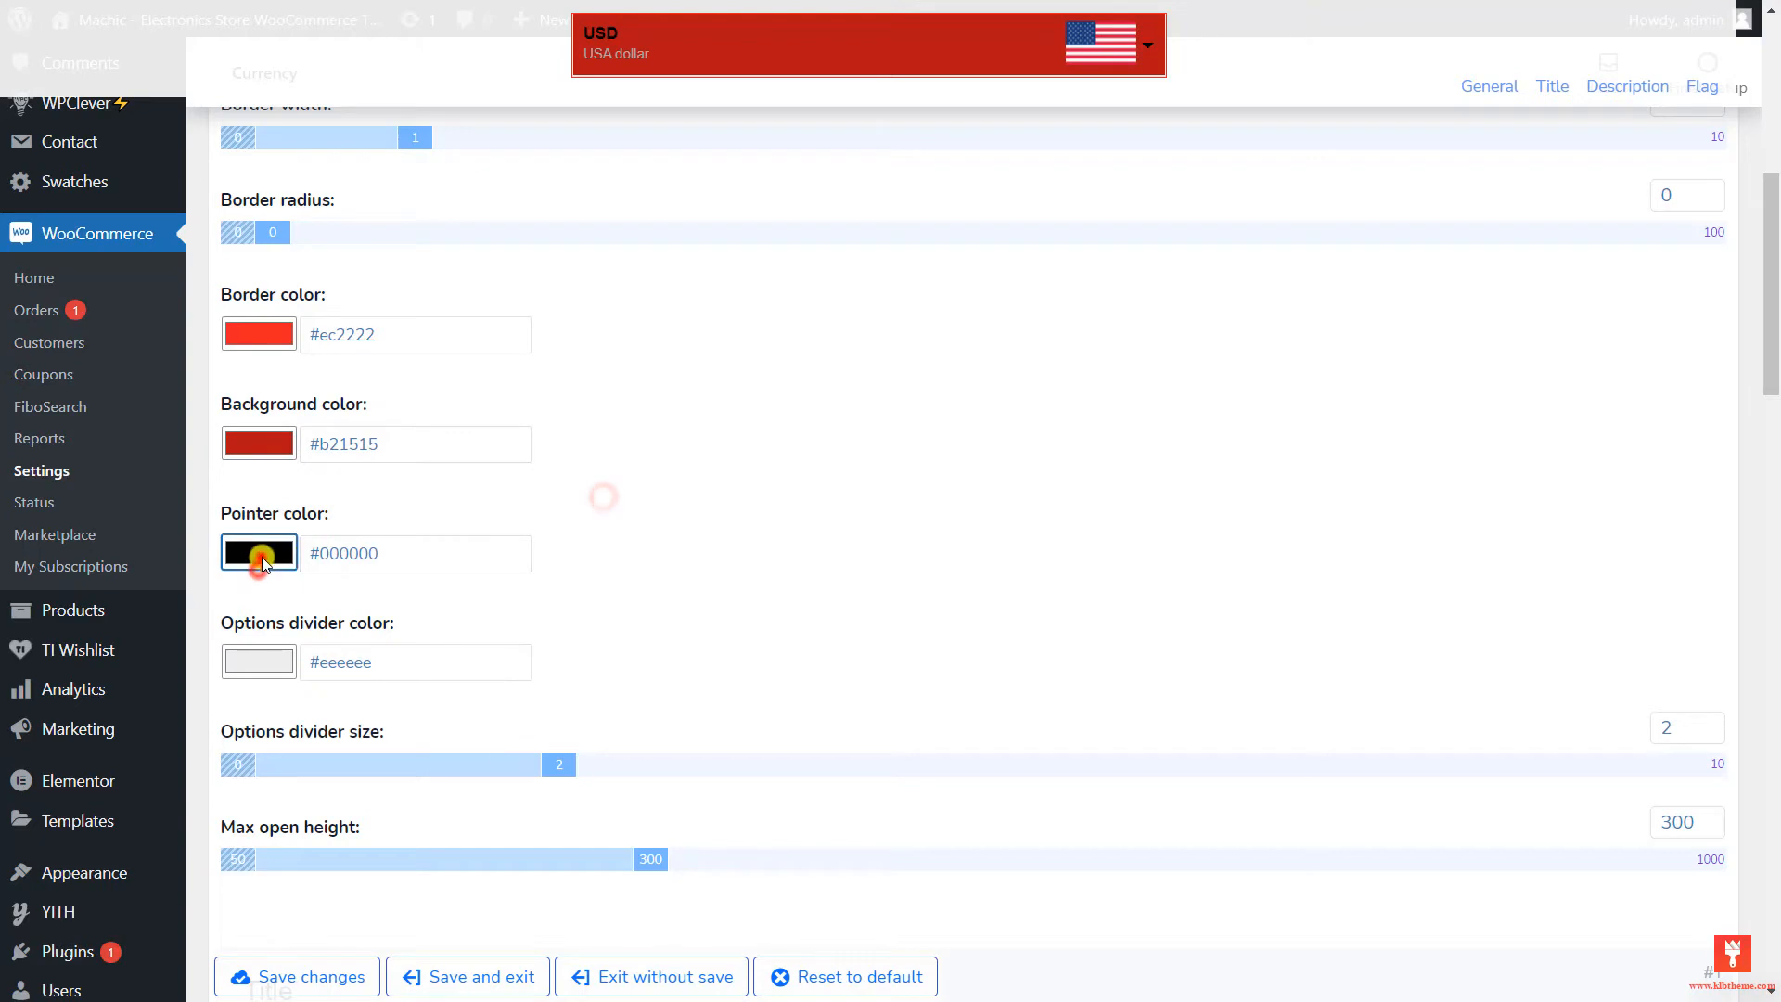
- Set the drop-down design's pointer color to pale pink (#f1e4e4) and pick a new options divider color
{"action": "left_click", "coordinate": [261, 557]}
{"action": "left_click", "coordinate": [777, 548]}
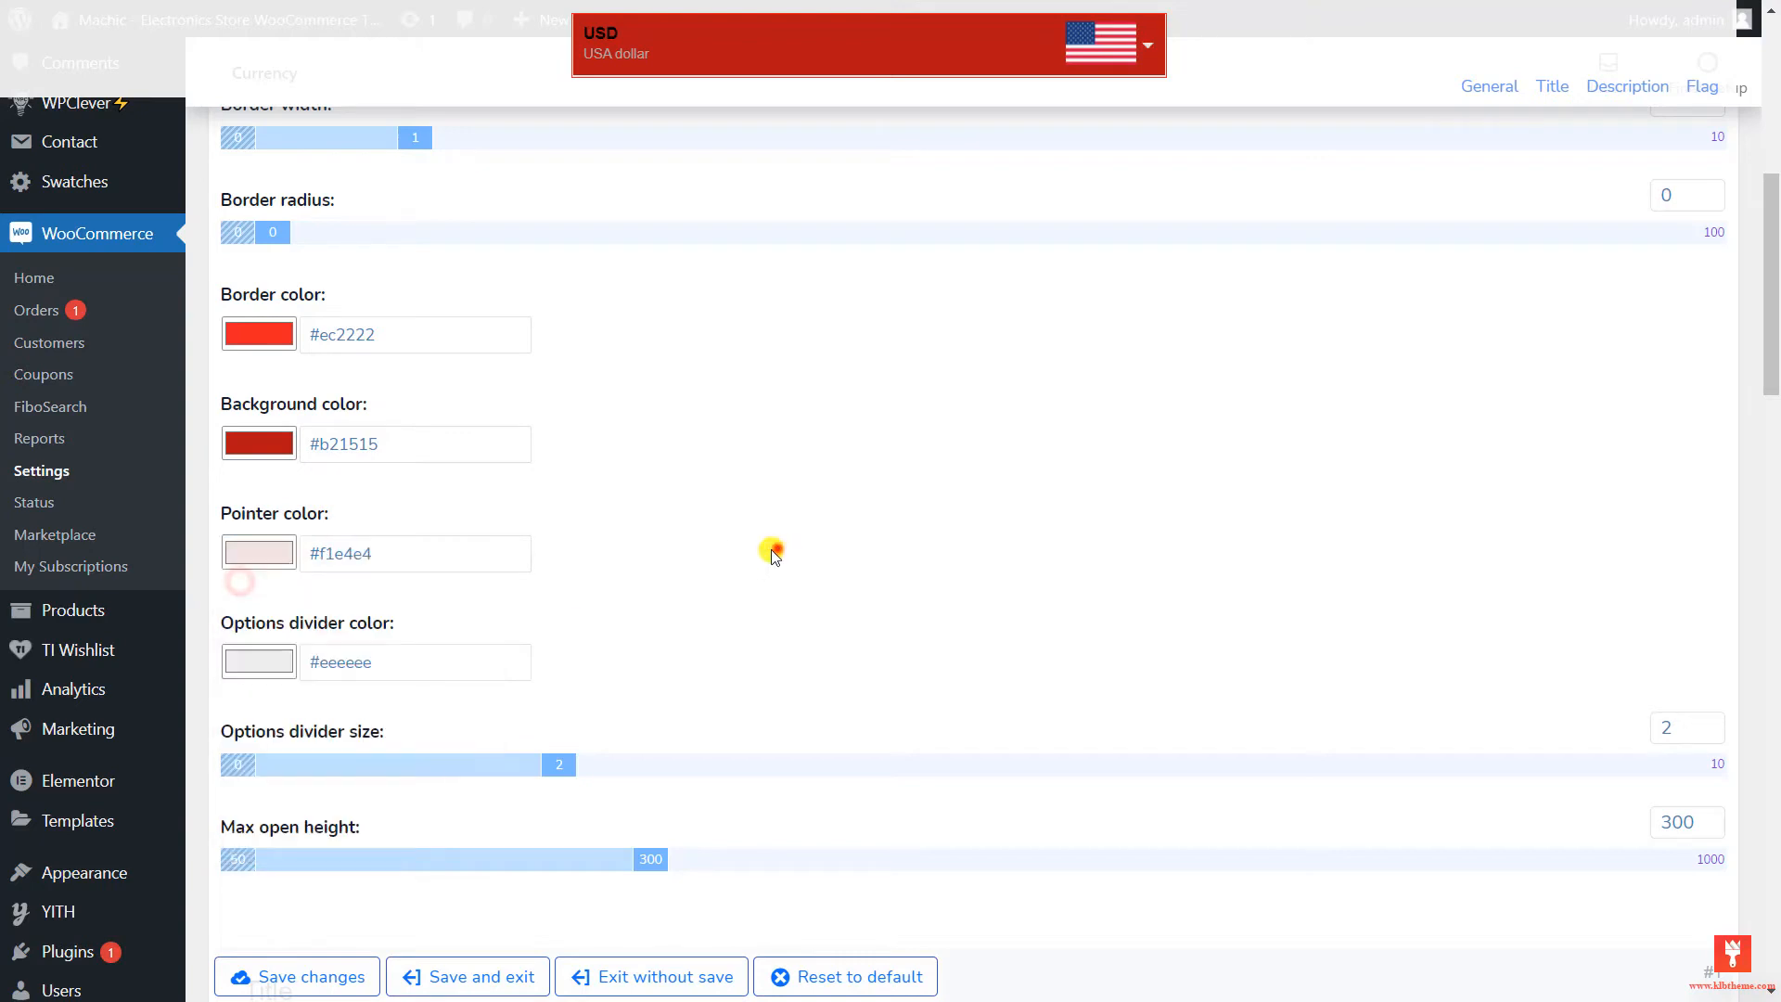
{"action": "scroll", "coordinate": [388, 489], "scroll_direction": "down", "scroll_amount": 2}
{"action": "left_click", "coordinate": [260, 431]}
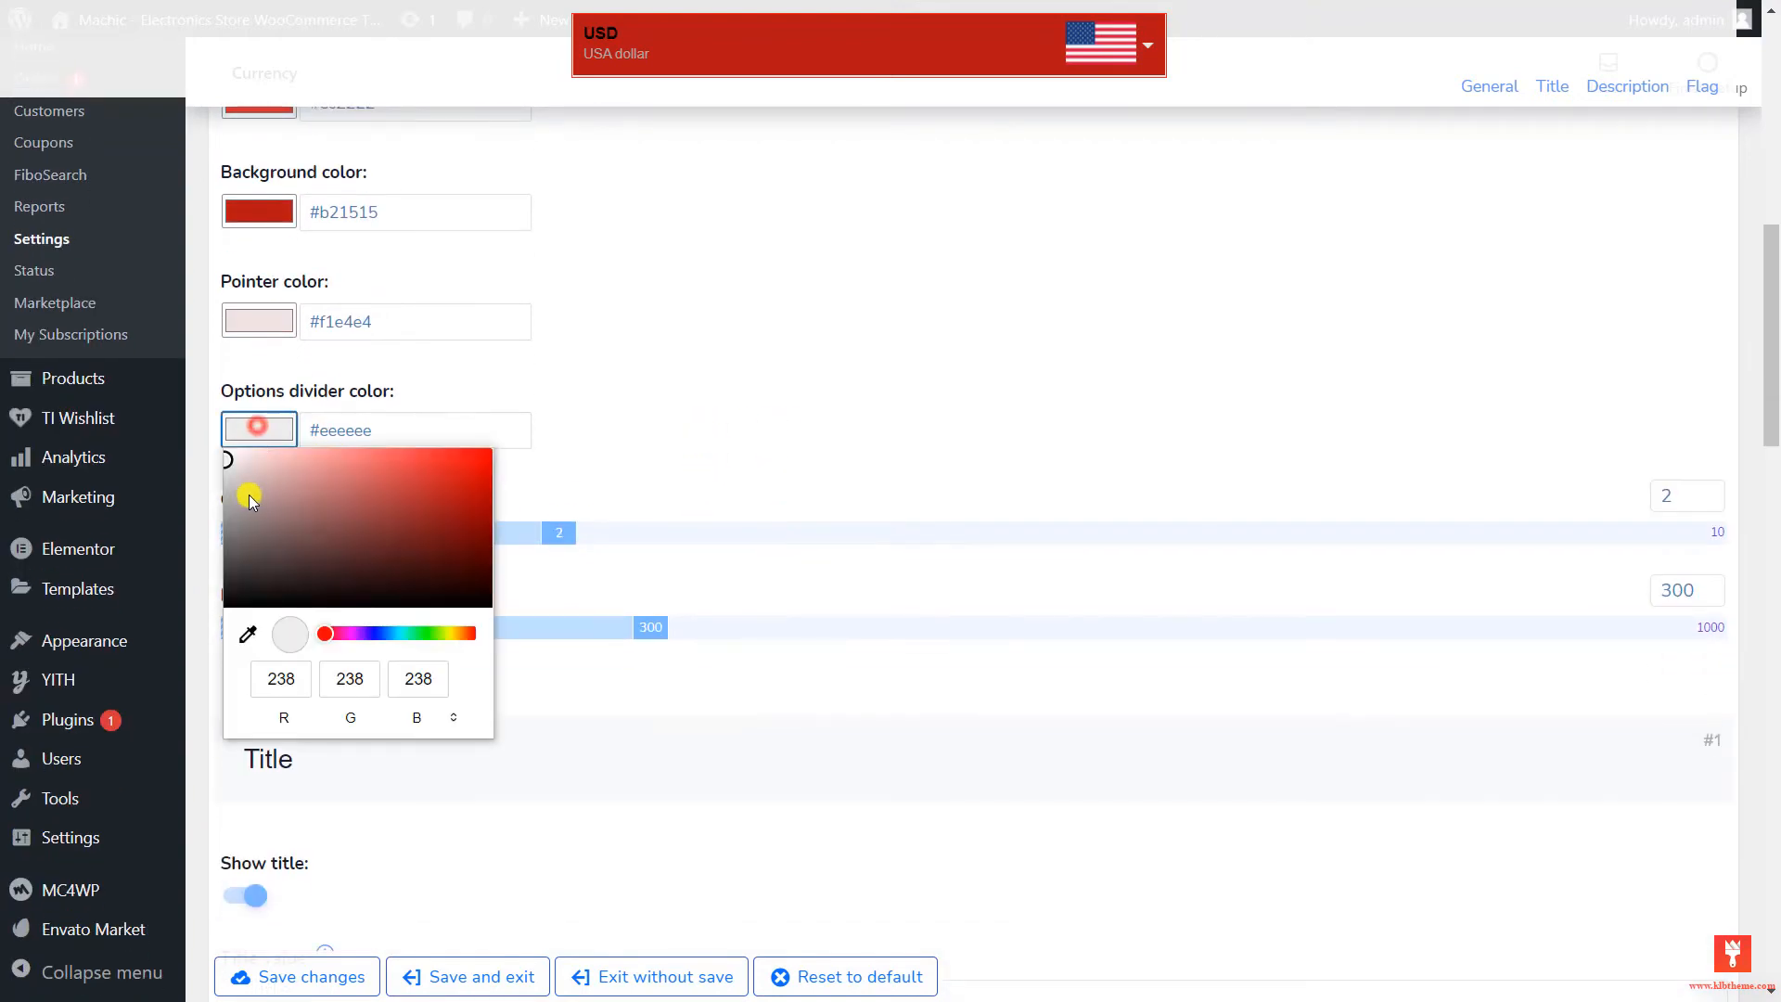
{"action": "left_click", "coordinate": [330, 495]}
{"action": "left_click", "coordinate": [745, 434]}
- Slightly lower the drop-down design's max open height and set its title color to near-white pink (#fdf2f2)
{"action": "scroll", "coordinate": [744, 431], "scroll_direction": "down", "scroll_amount": 3}
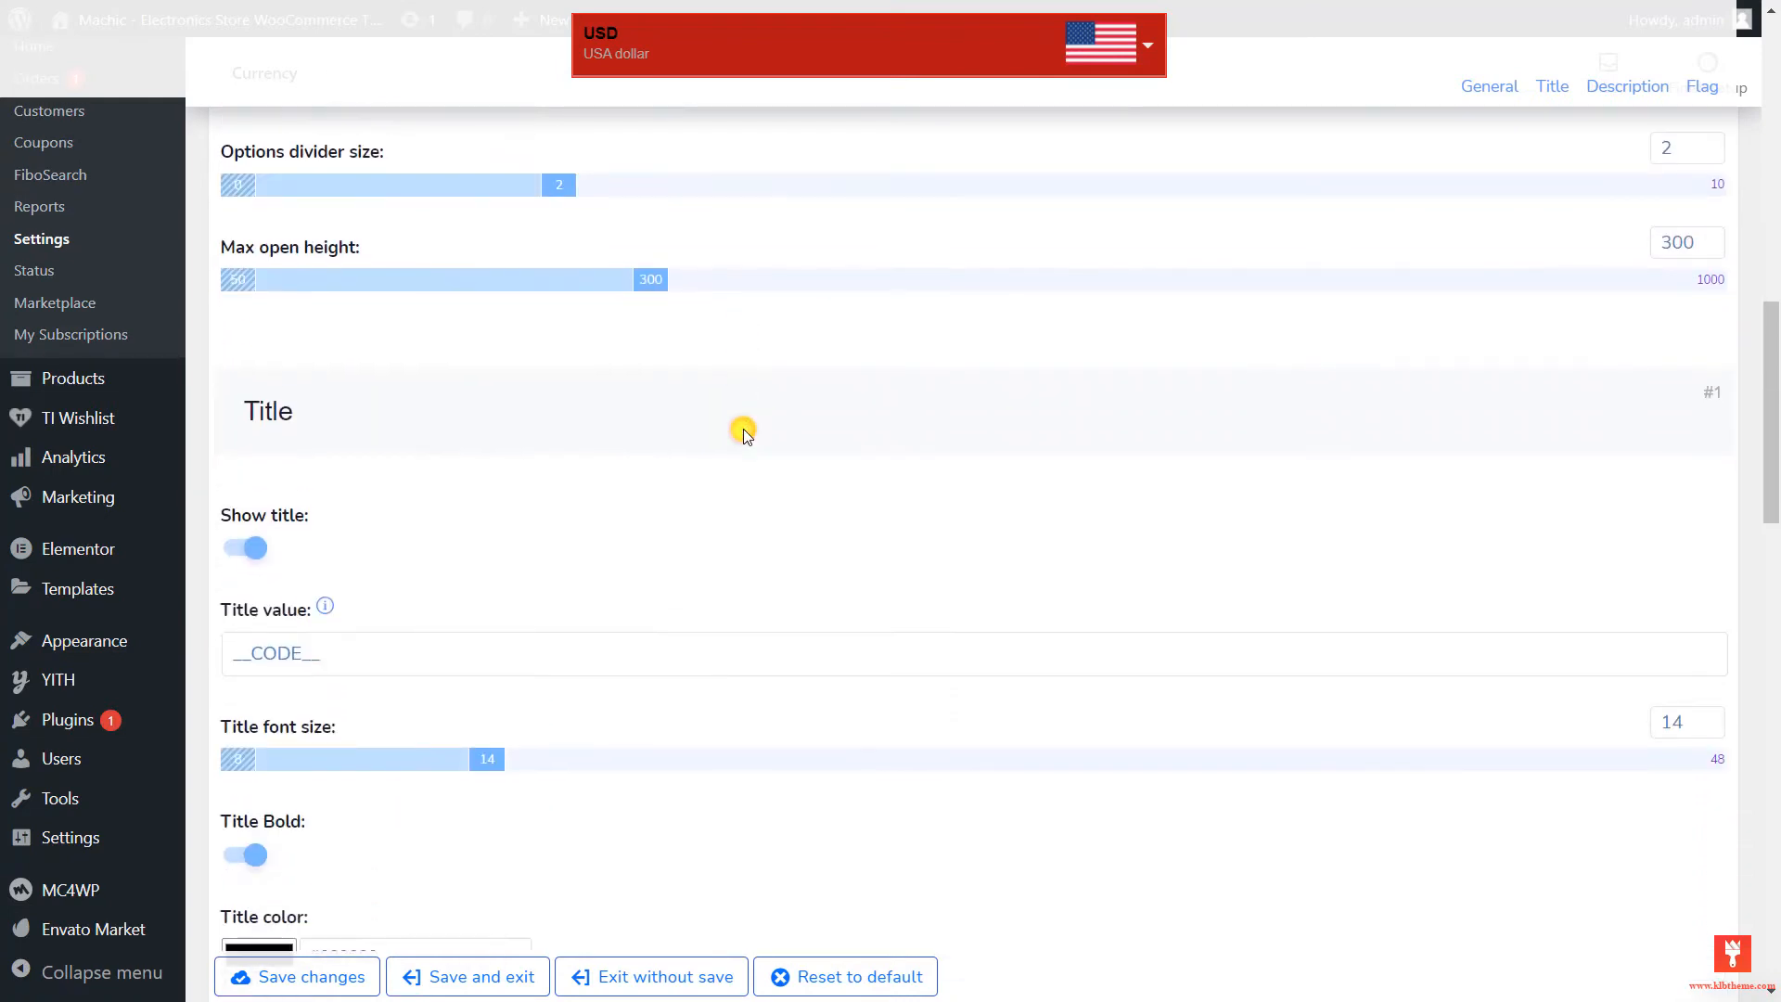
{"action": "left_click_drag", "start_coordinate": [649, 278], "coordinate": [622, 282]}
{"action": "scroll", "coordinate": [538, 362], "scroll_direction": "down", "scroll_amount": 3}
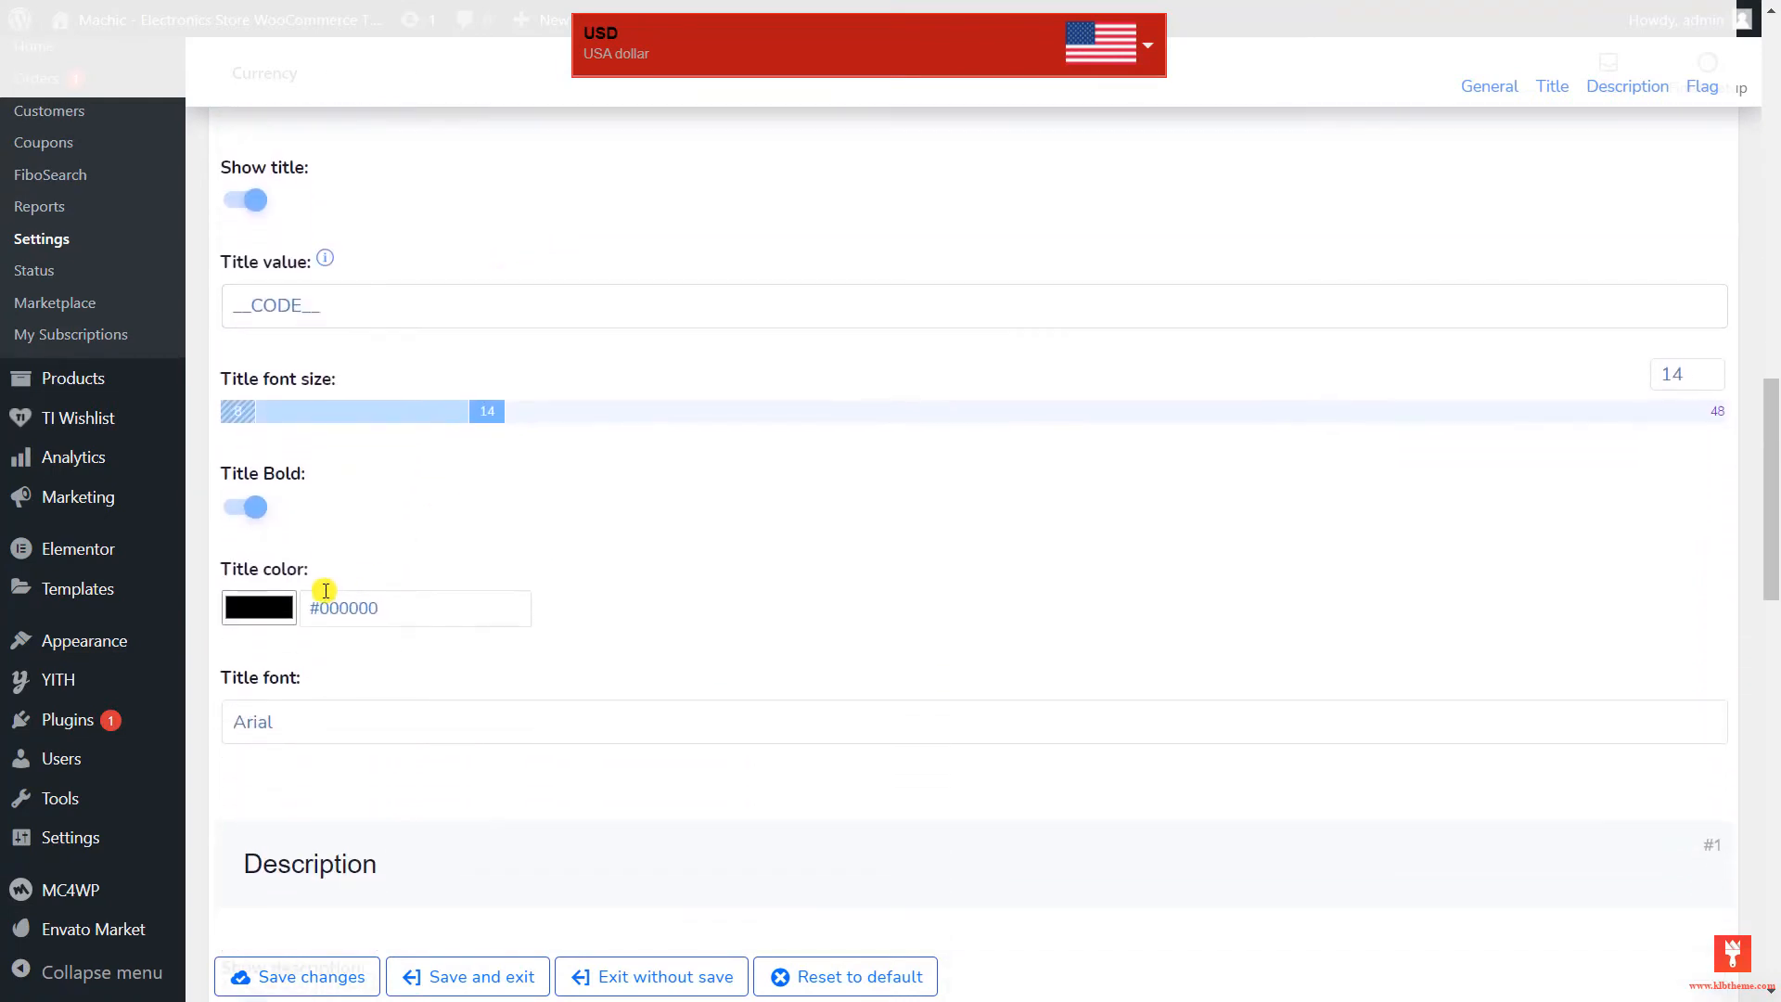
{"action": "left_click", "coordinate": [261, 608]}
{"action": "left_click", "coordinate": [235, 633]}
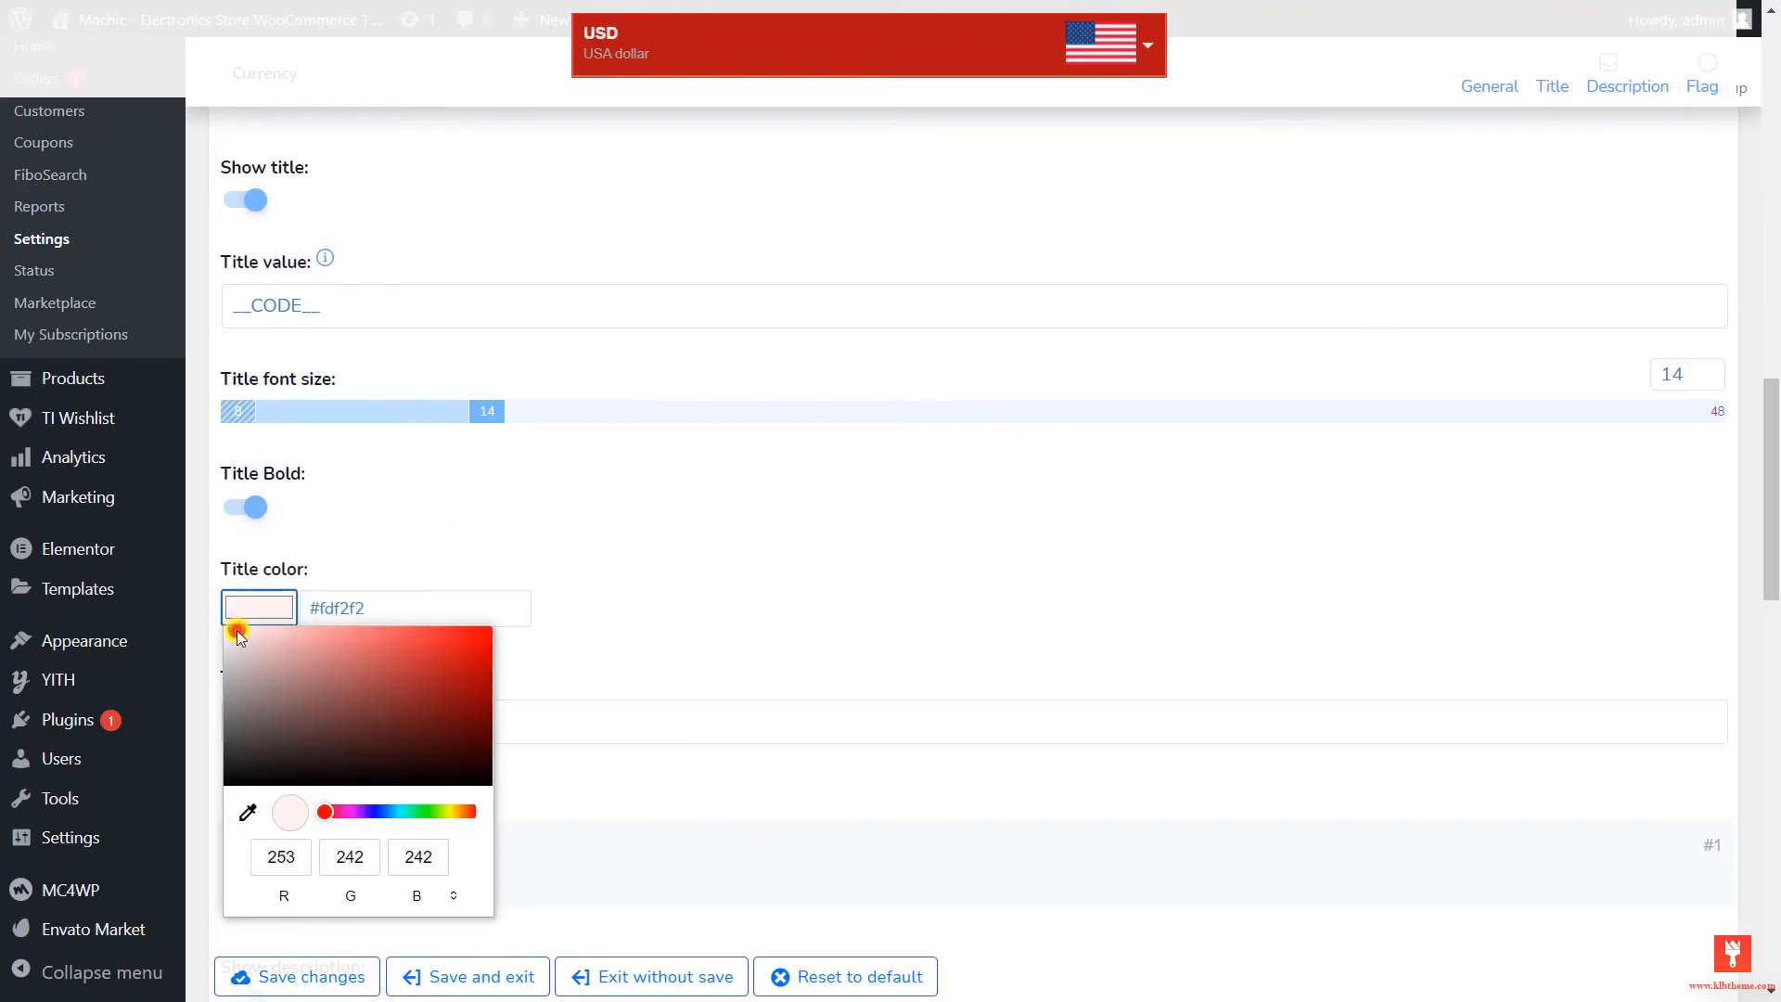
{"action": "left_click", "coordinate": [845, 473]}
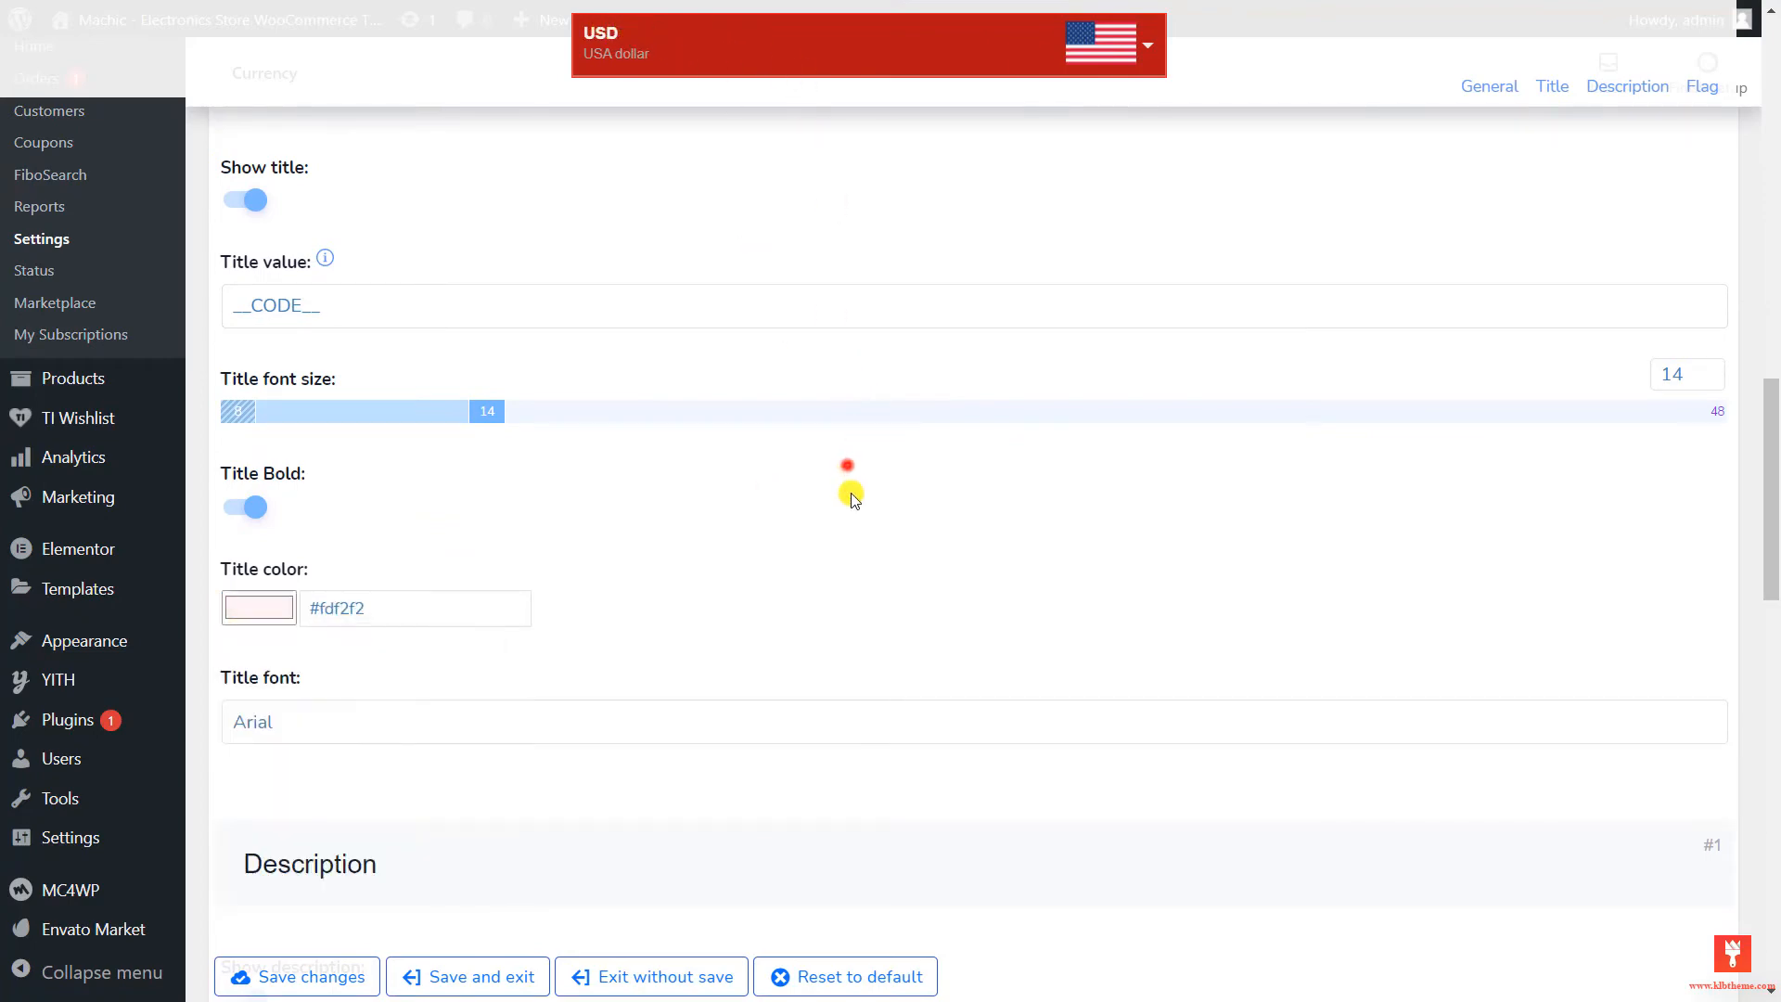
- Save the WooCommerce currency settings from the end of the drop-down design page
{"action": "scroll", "coordinate": [845, 493], "scroll_direction": "down", "scroll_amount": 15}
{"action": "scroll", "coordinate": [832, 511], "scroll_direction": "down", "scroll_amount": 1}
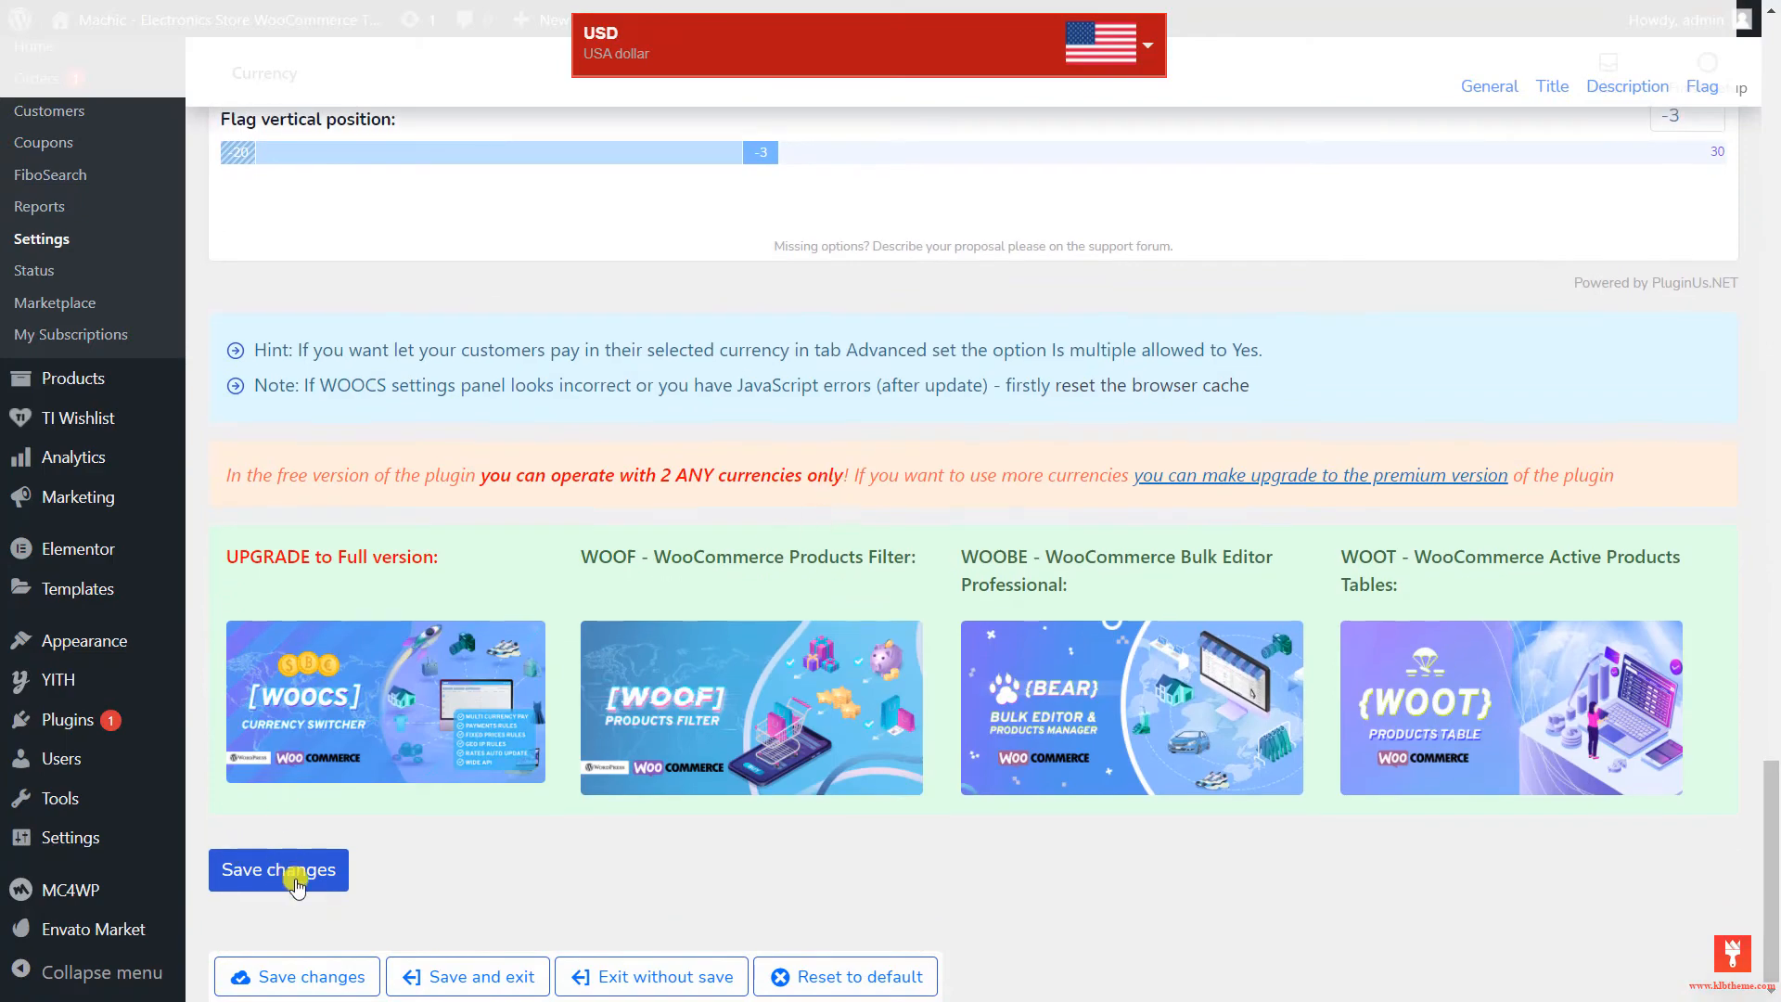
{"action": "left_click", "coordinate": [280, 868]}
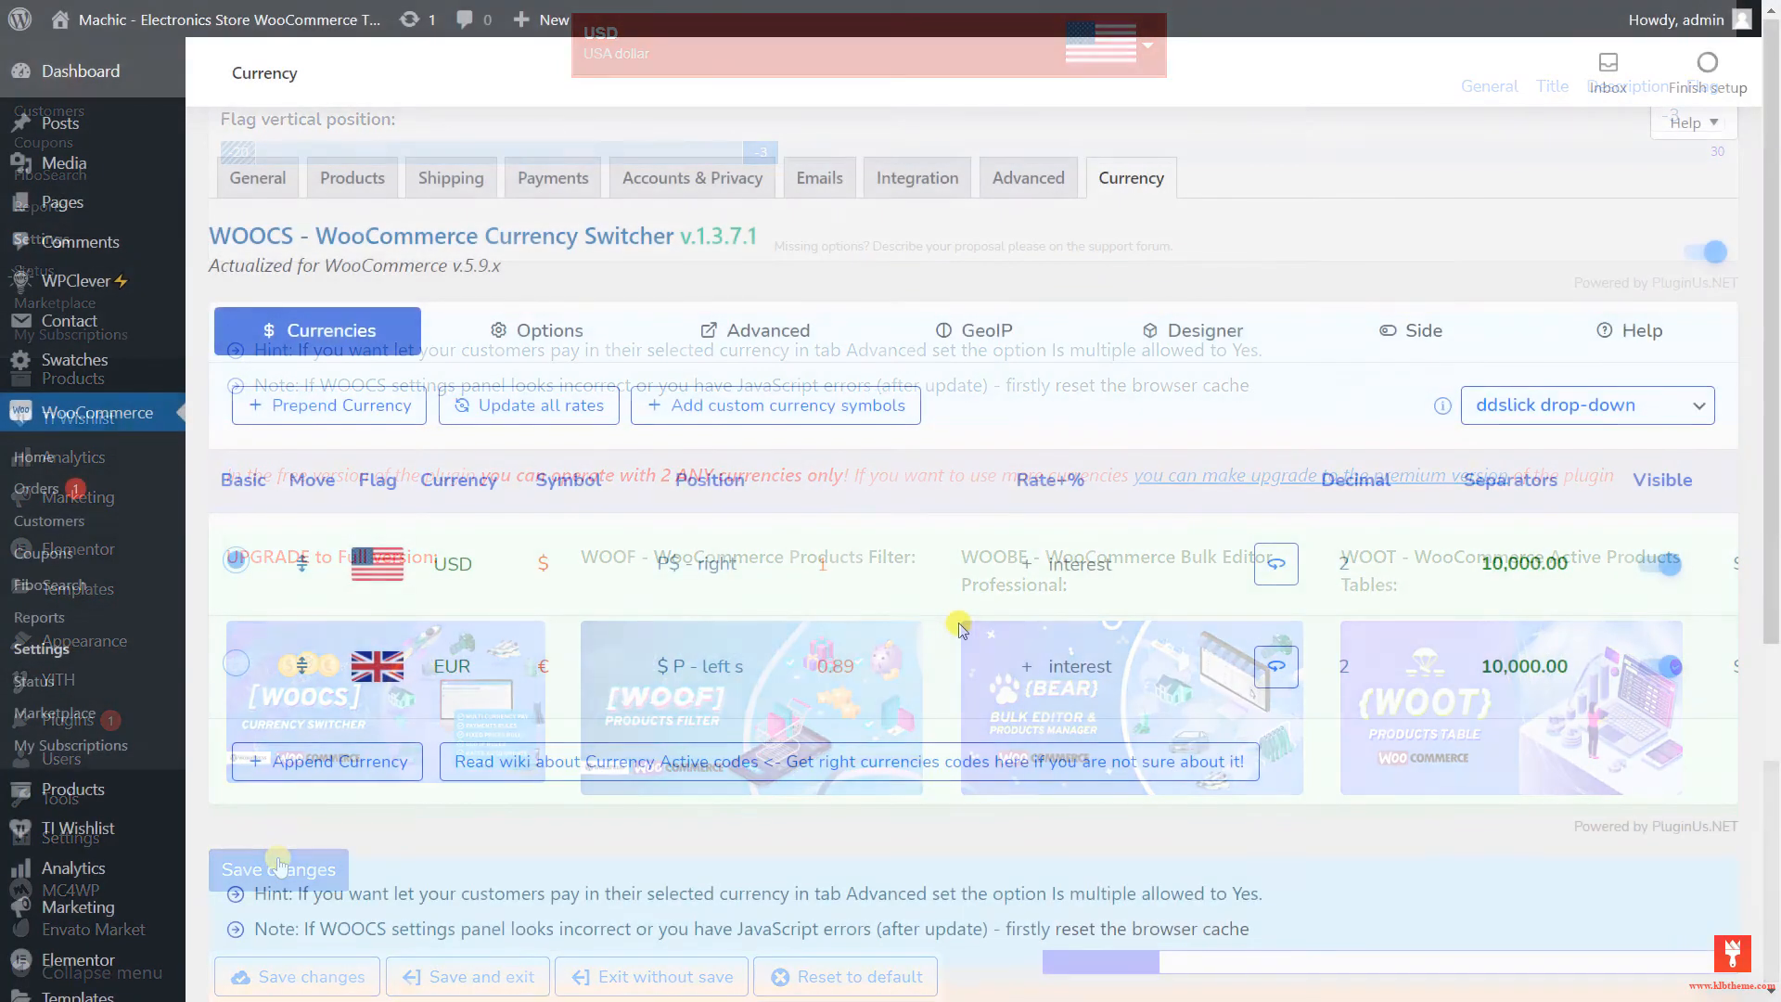
- Enable the side currency switcher on the site in the WOOCS Side settings
{"action": "left_click", "coordinate": [1381, 332]}
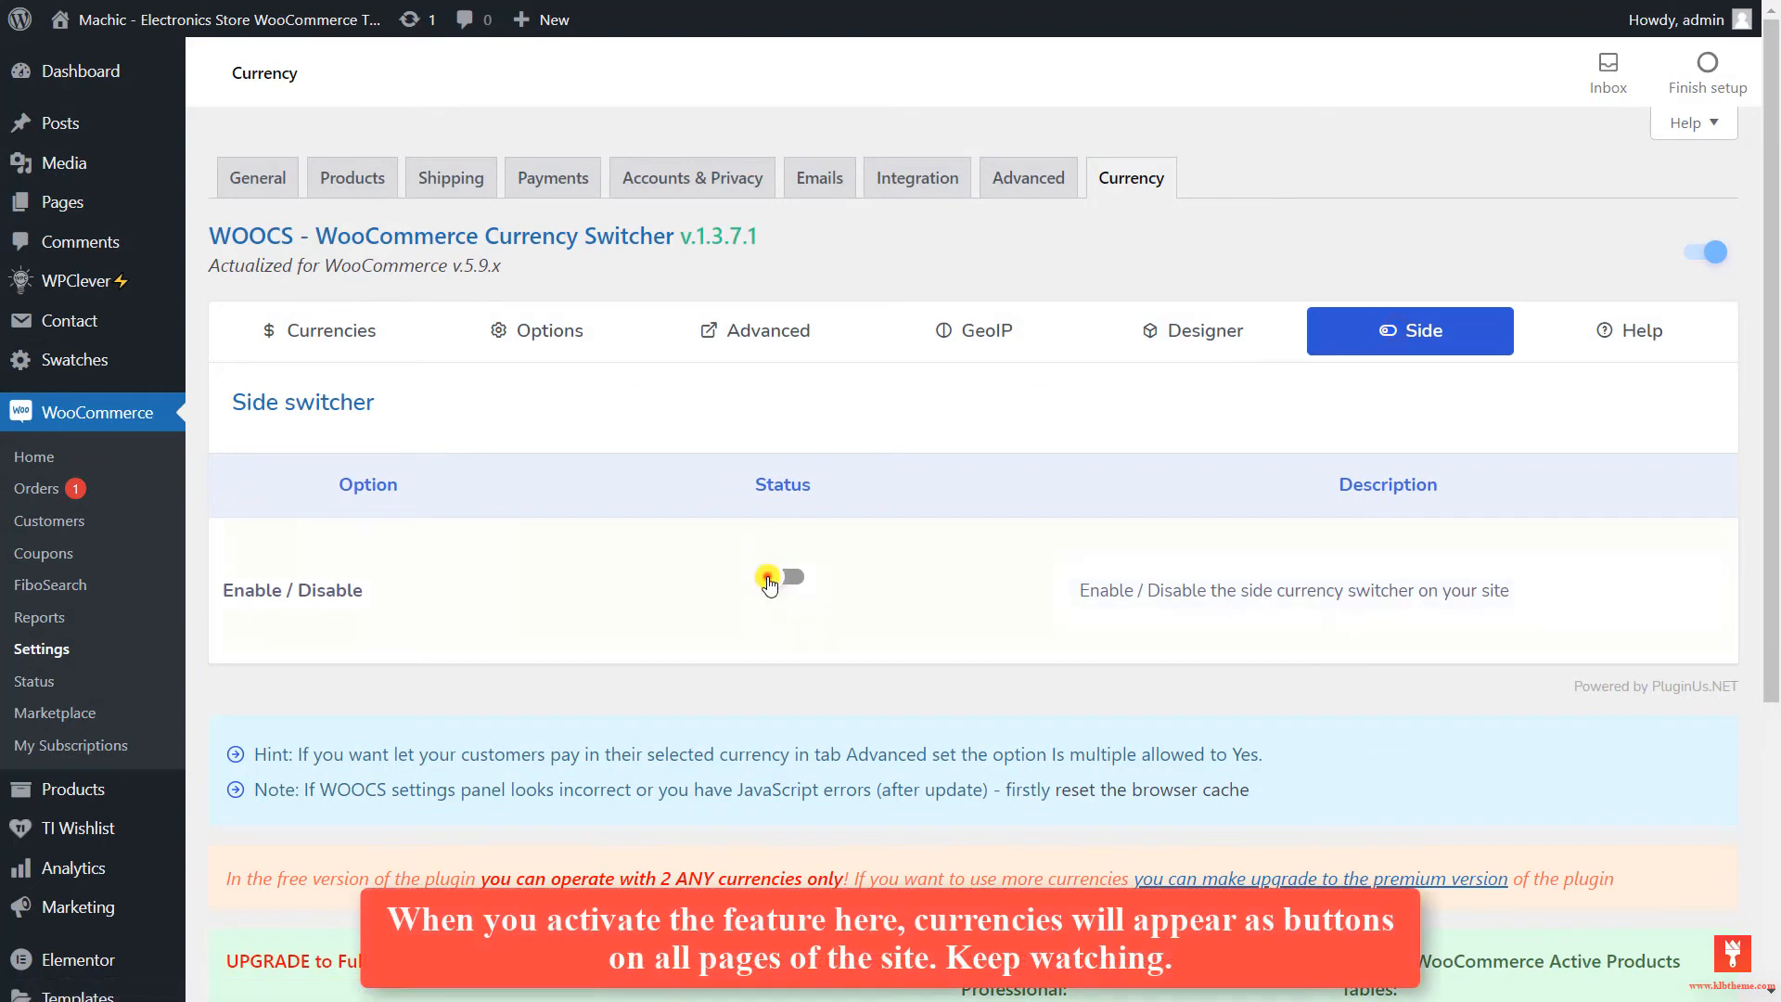
{"action": "left_click", "coordinate": [769, 578]}
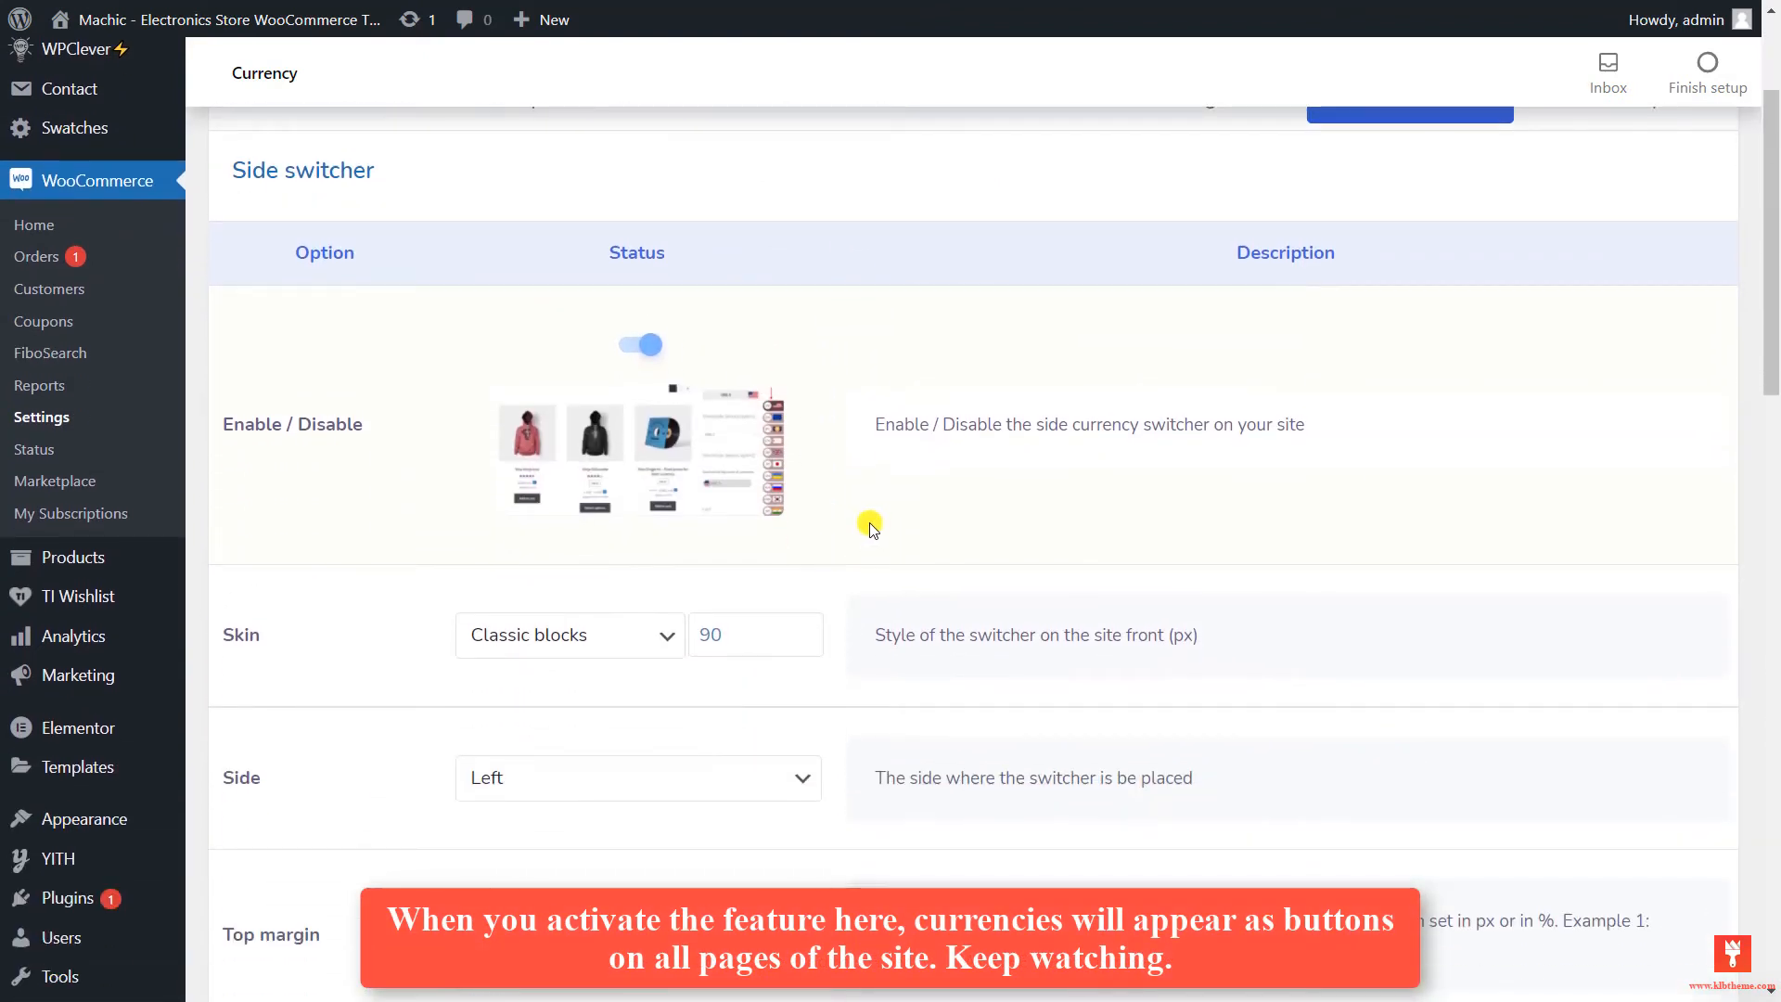
{"action": "scroll", "coordinate": [727, 505], "scroll_direction": "down", "scroll_amount": 3}
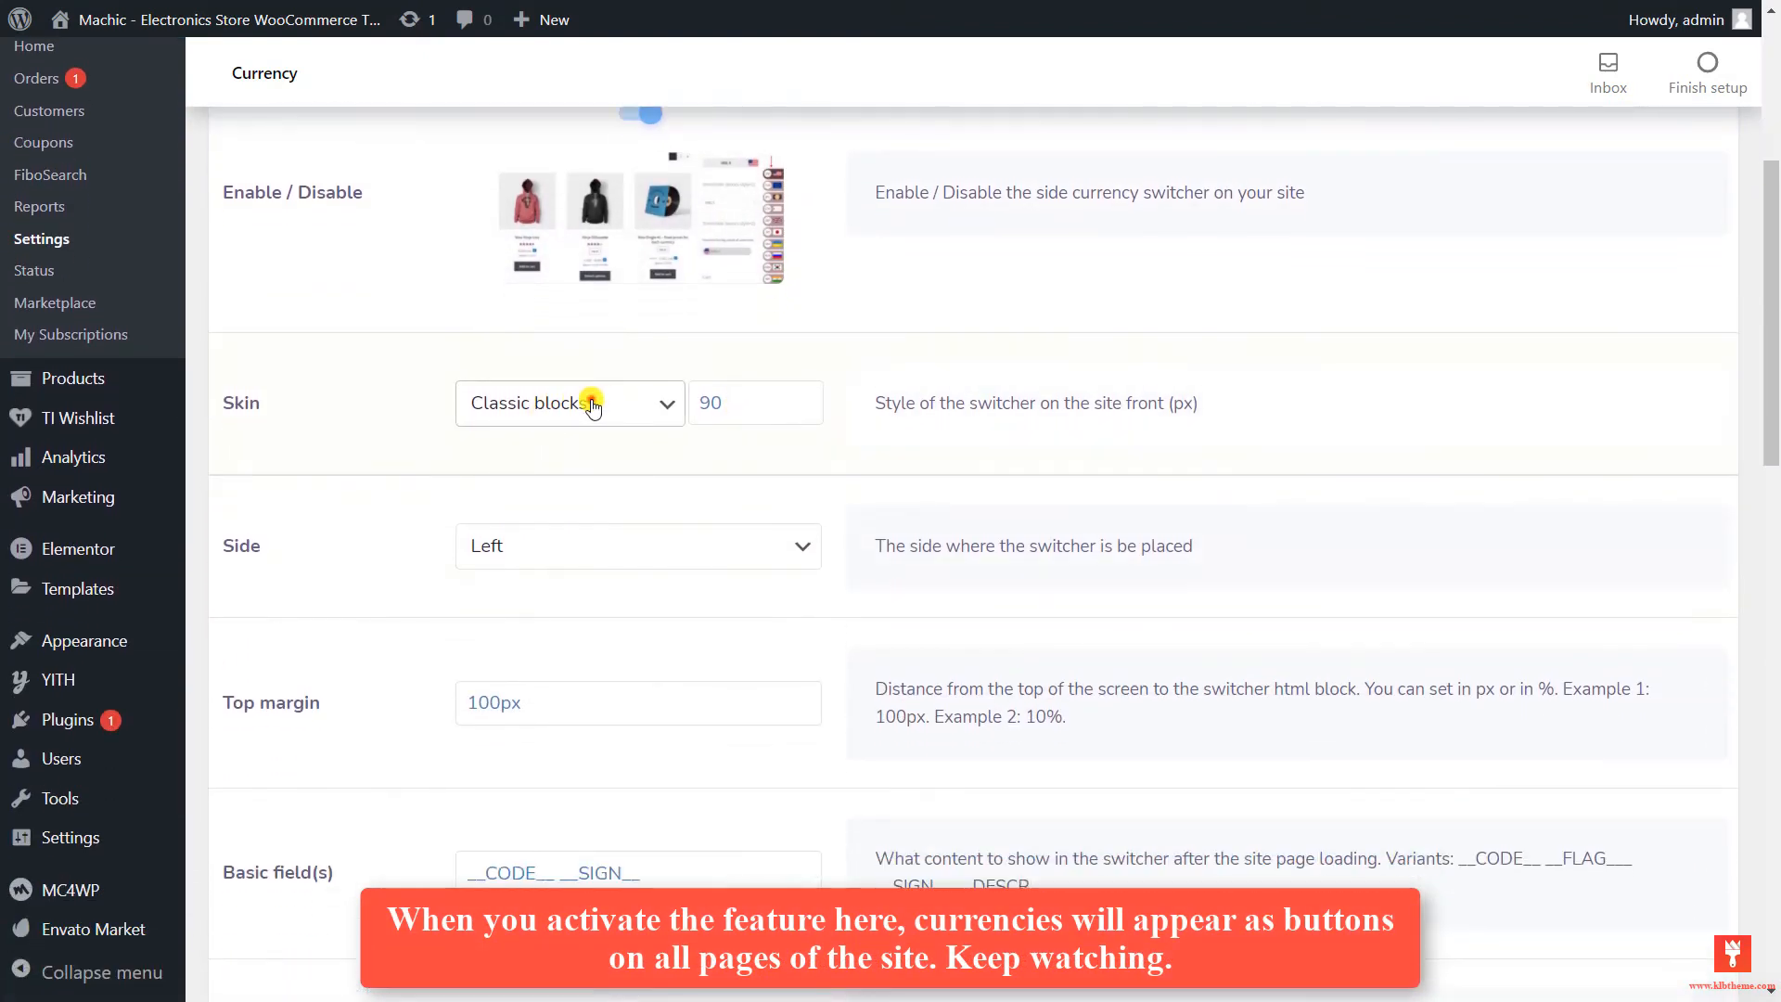
- Check the side switcher's Skin and Side choices, keeping Classic blocks and Left
{"action": "left_click", "coordinate": [591, 405]}
{"action": "left_click", "coordinate": [580, 401]}
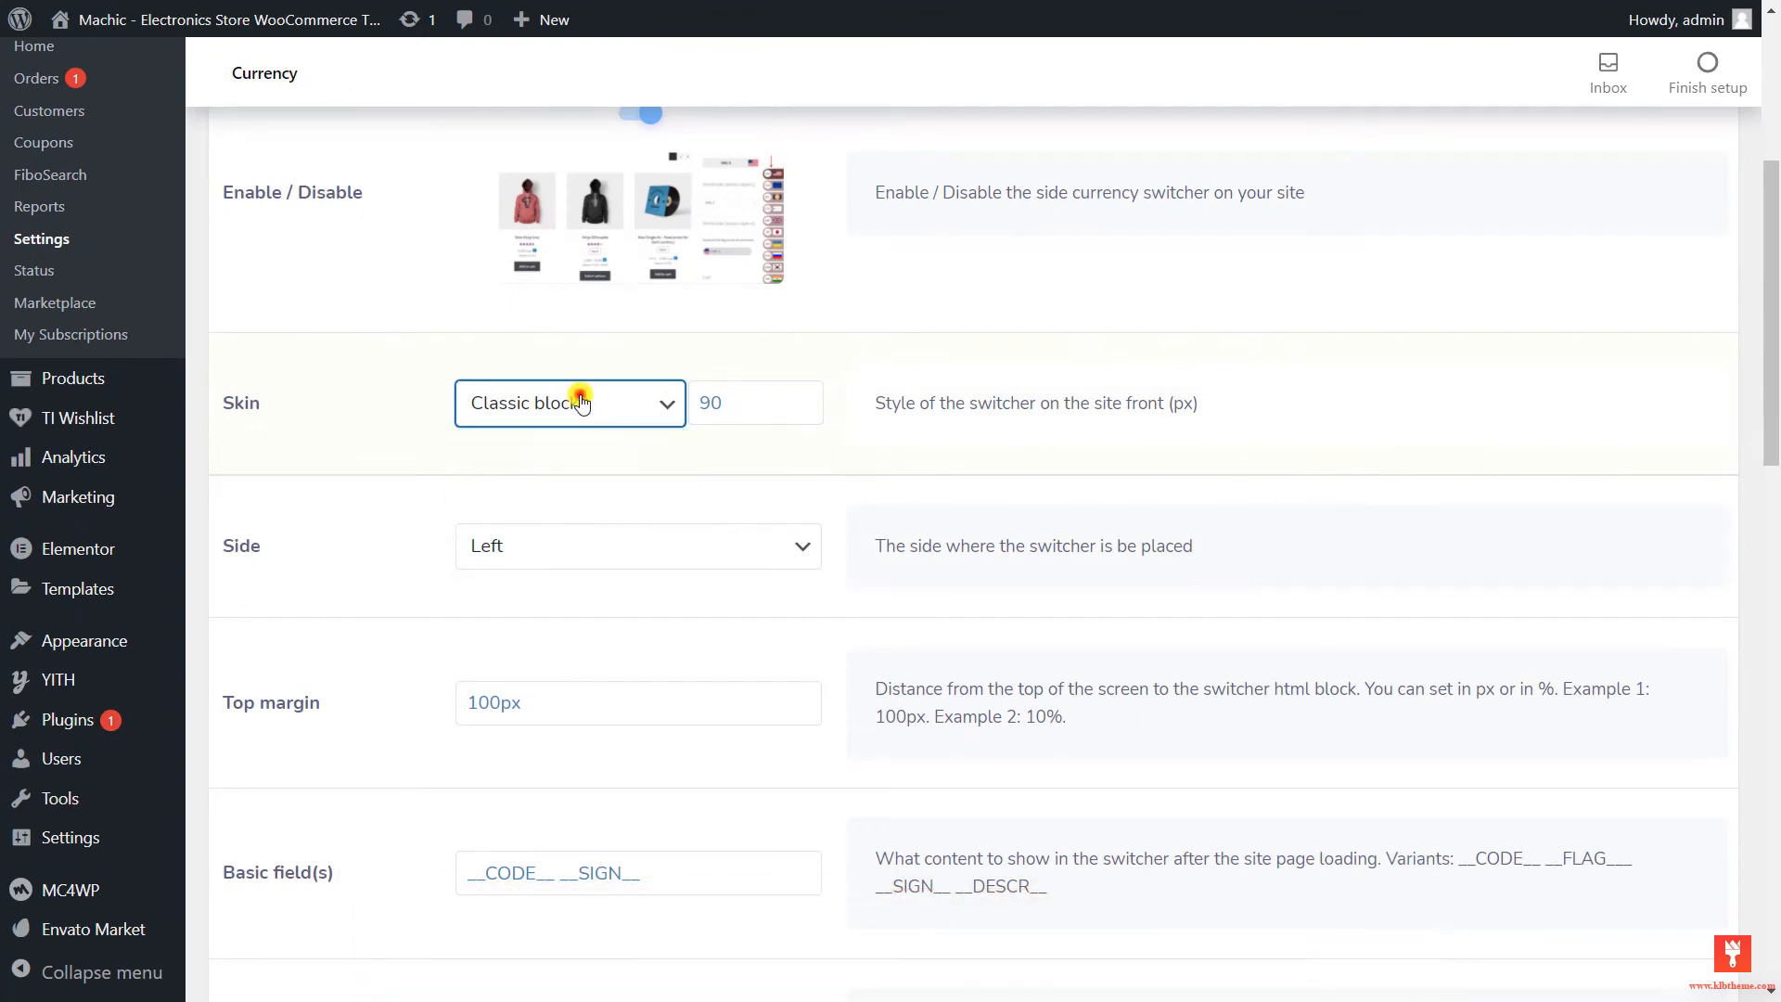
{"action": "scroll", "coordinate": [720, 397], "scroll_direction": "down", "scroll_amount": 1}
{"action": "left_click", "coordinate": [567, 430]}
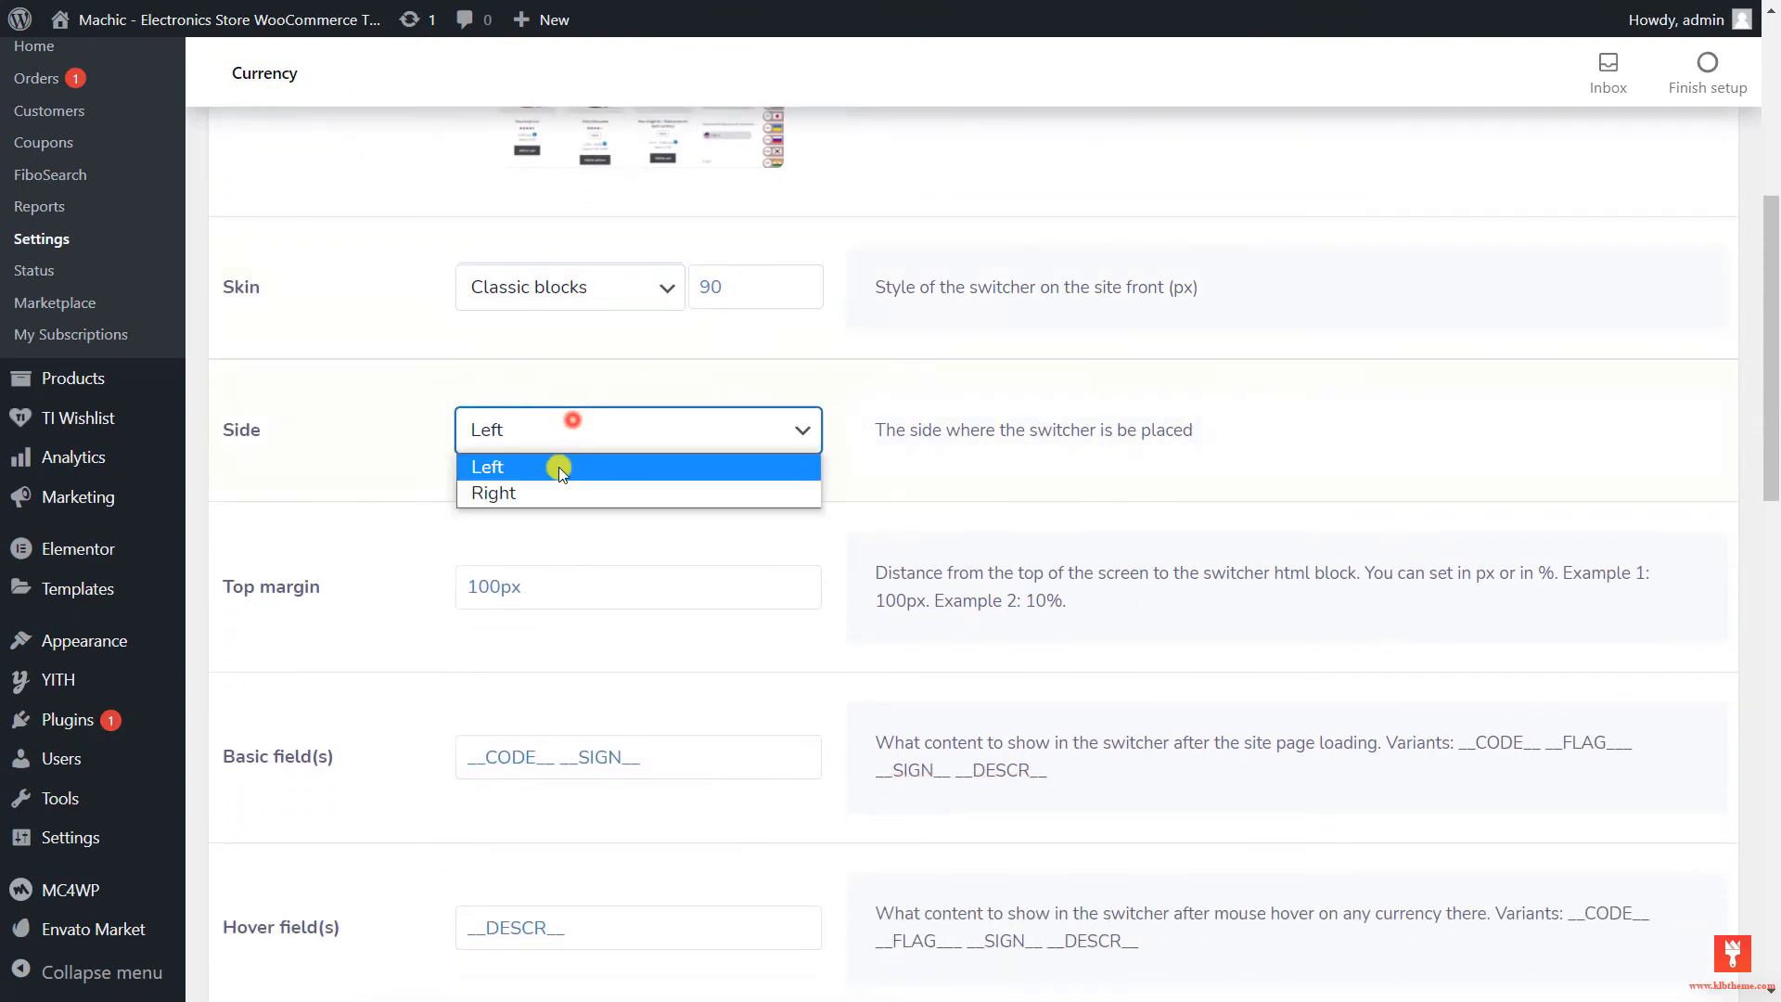
{"action": "left_click", "coordinate": [561, 439]}
- Set the side switcher's main color to the yellow preset (#eeee22)
{"action": "scroll", "coordinate": [589, 430], "scroll_direction": "down", "scroll_amount": 4}
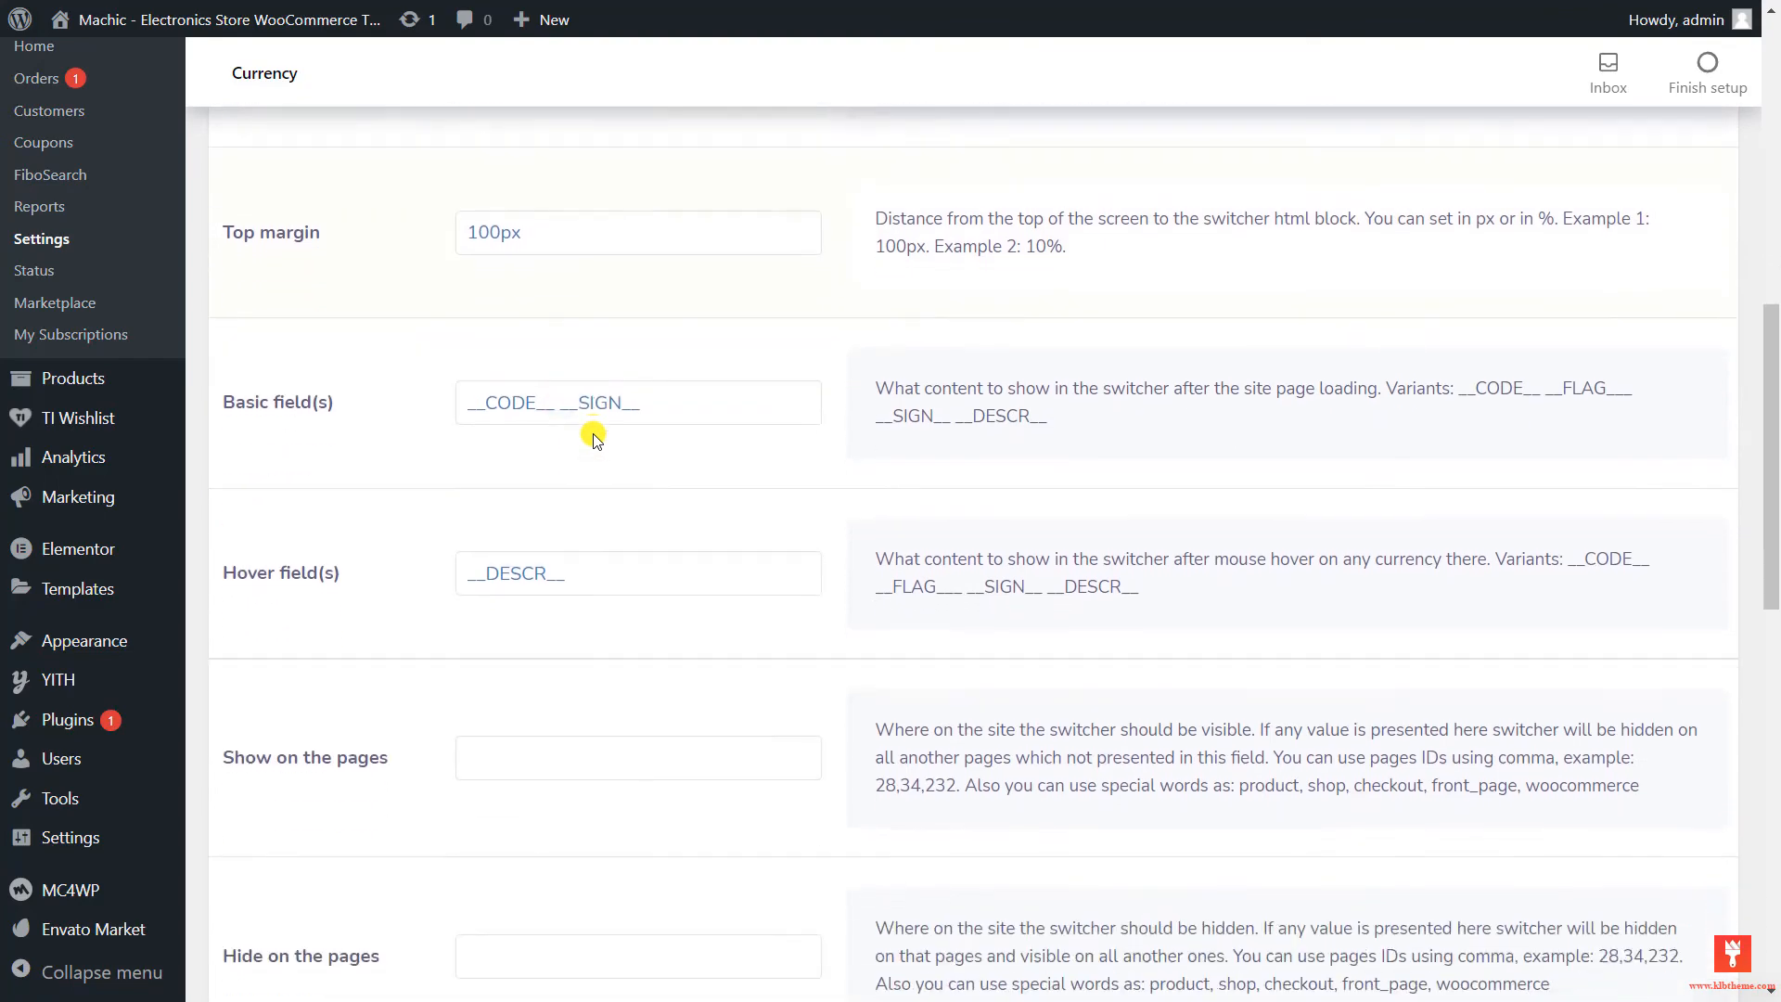
{"action": "scroll", "coordinate": [594, 439], "scroll_direction": "down", "scroll_amount": 6}
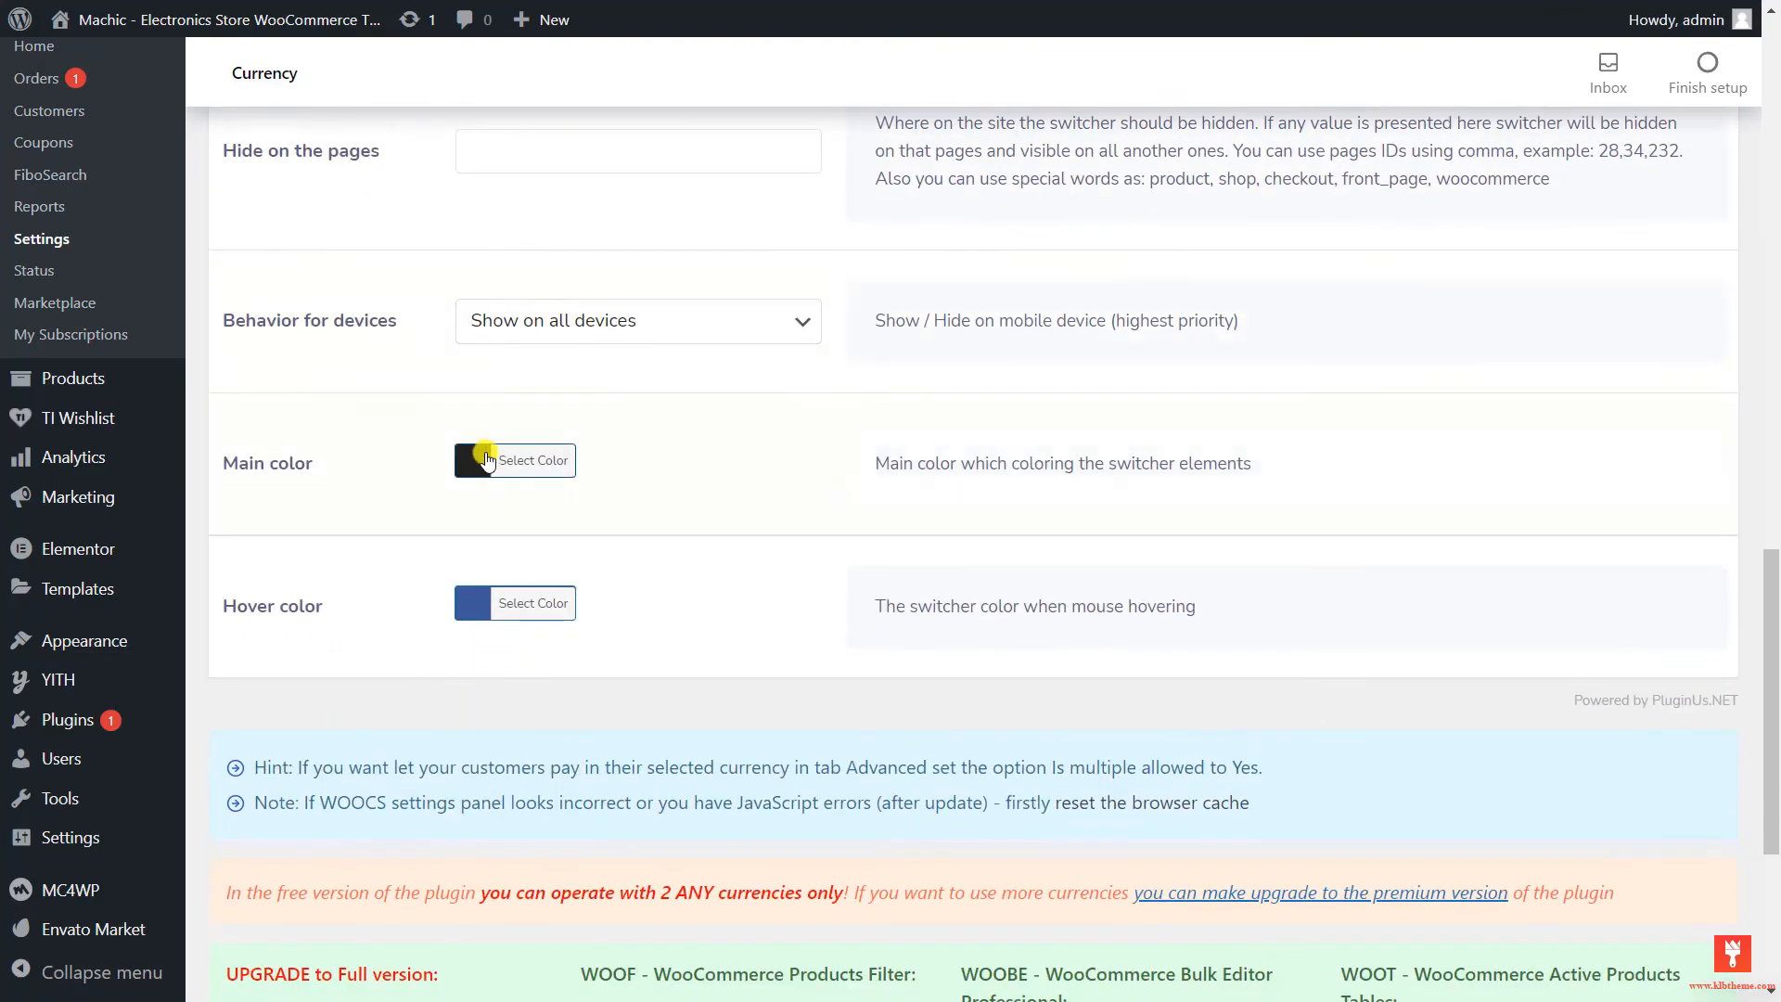
{"action": "left_click", "coordinate": [472, 460]}
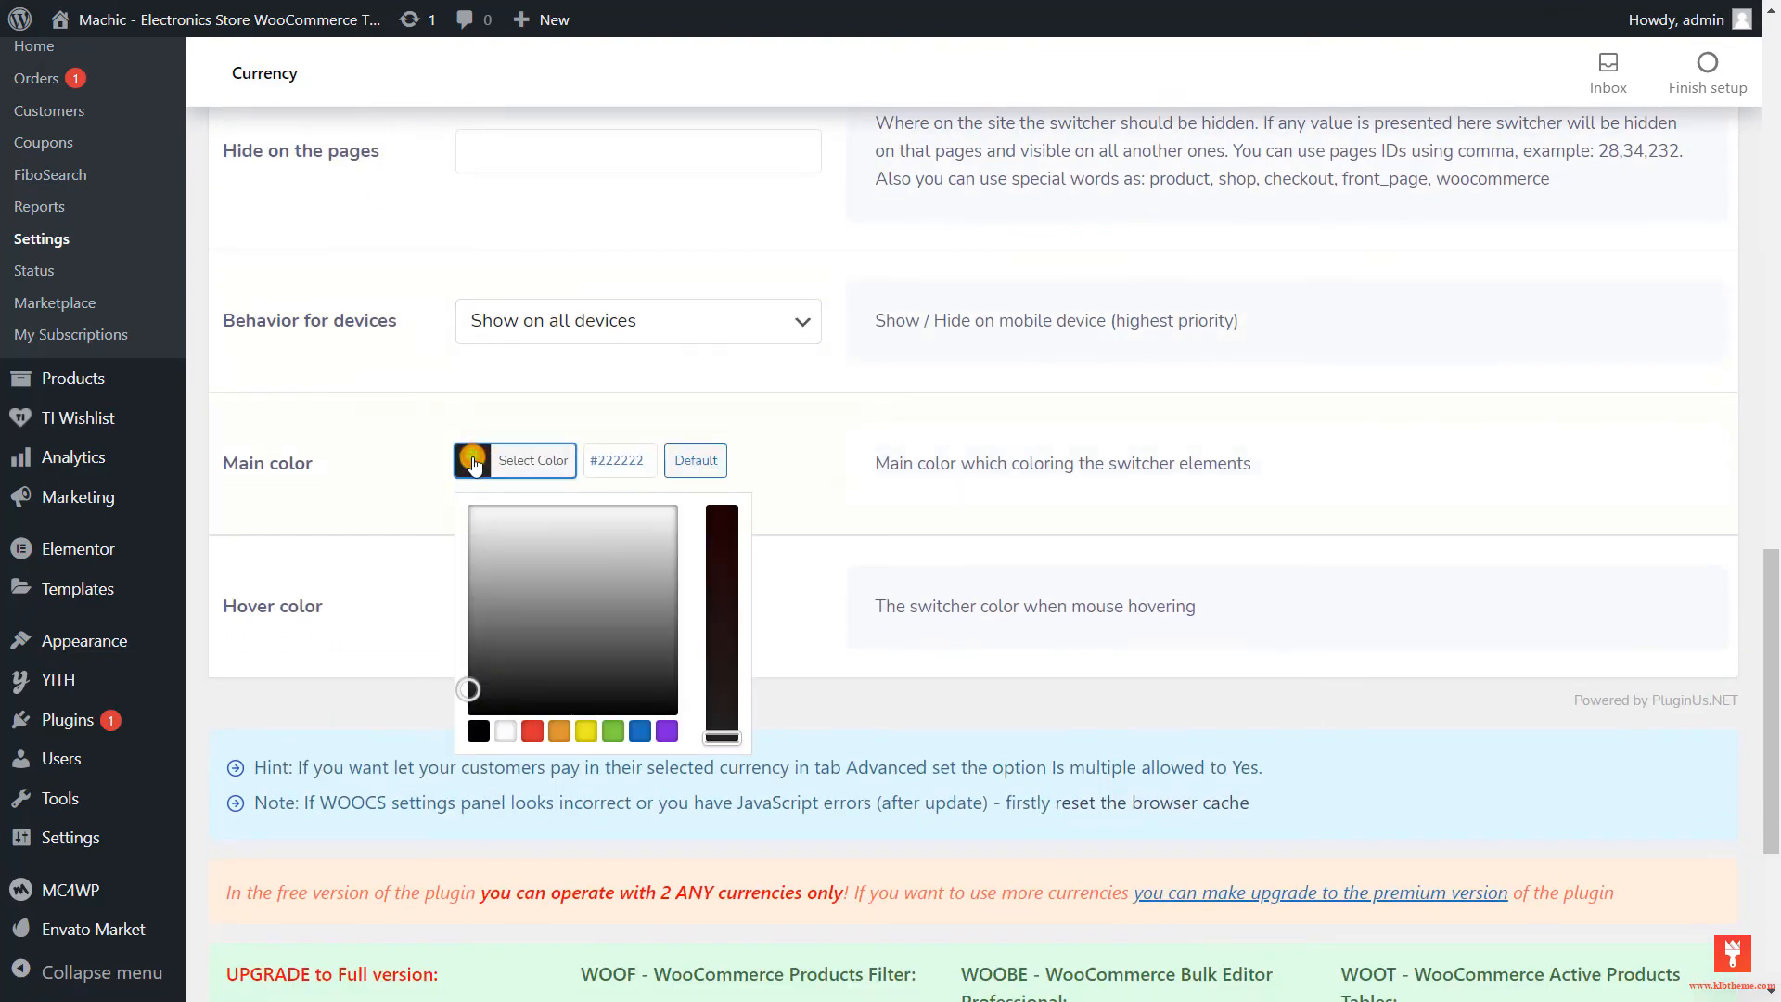
{"action": "left_click", "coordinate": [587, 732]}
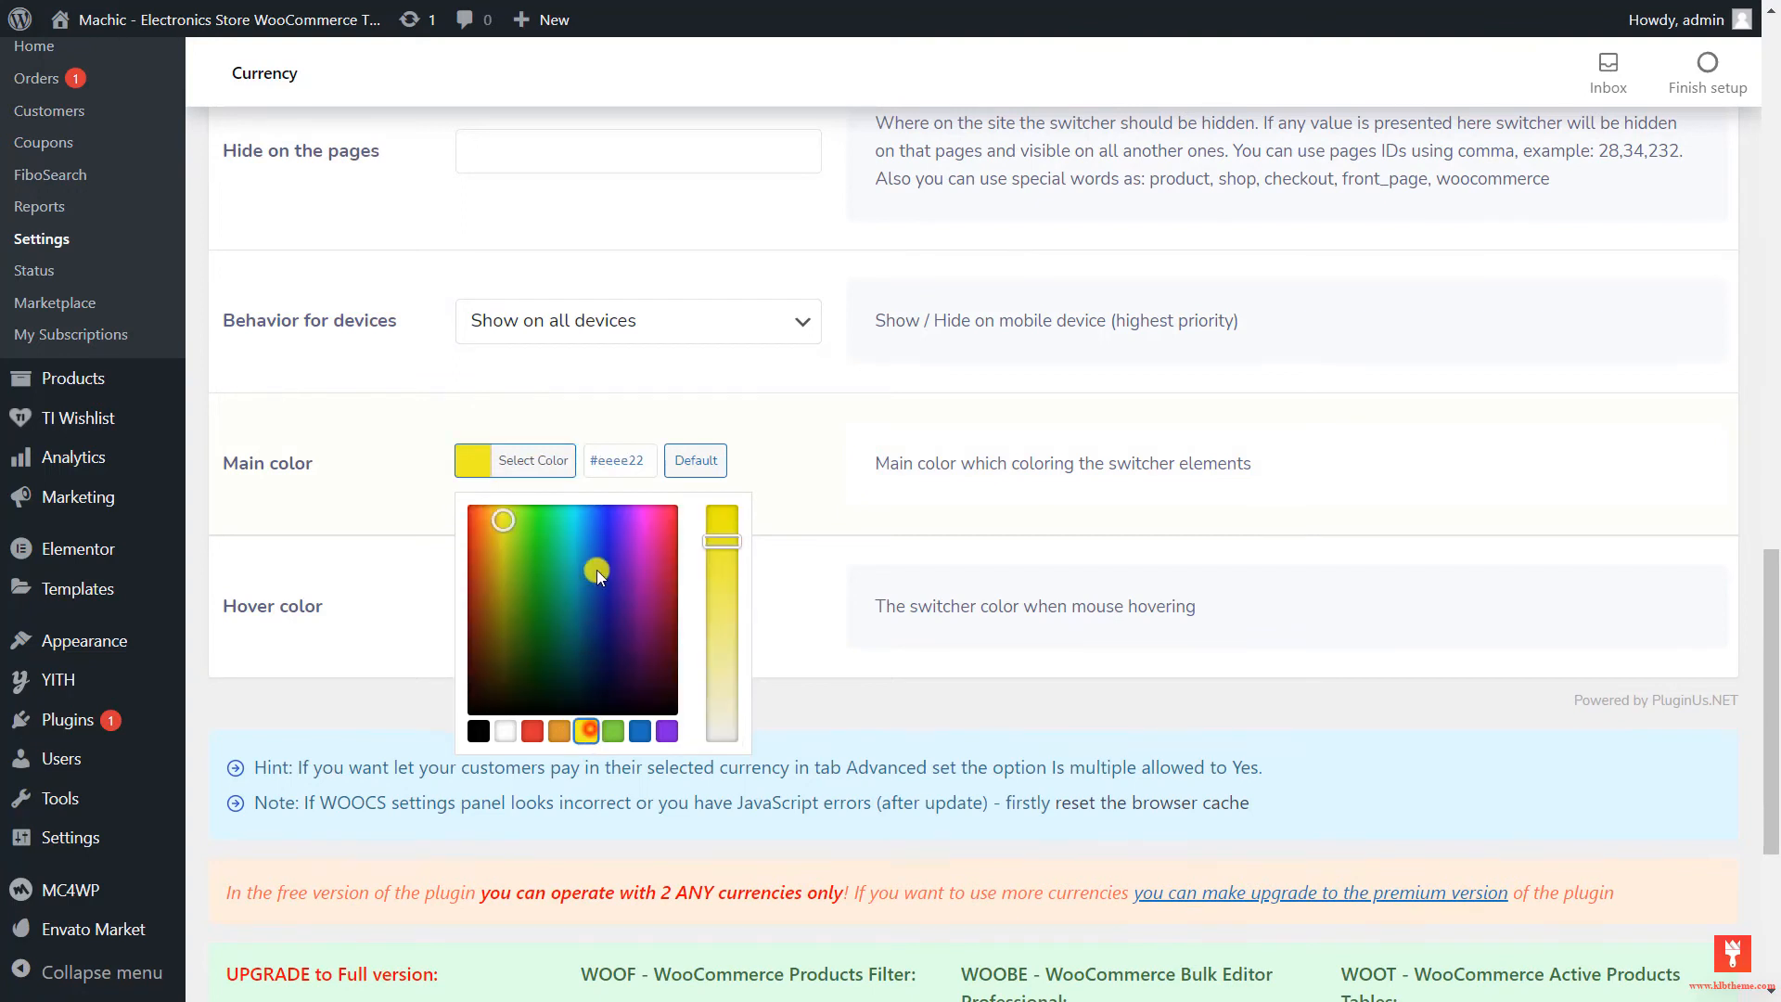
{"action": "left_click", "coordinate": [400, 527]}
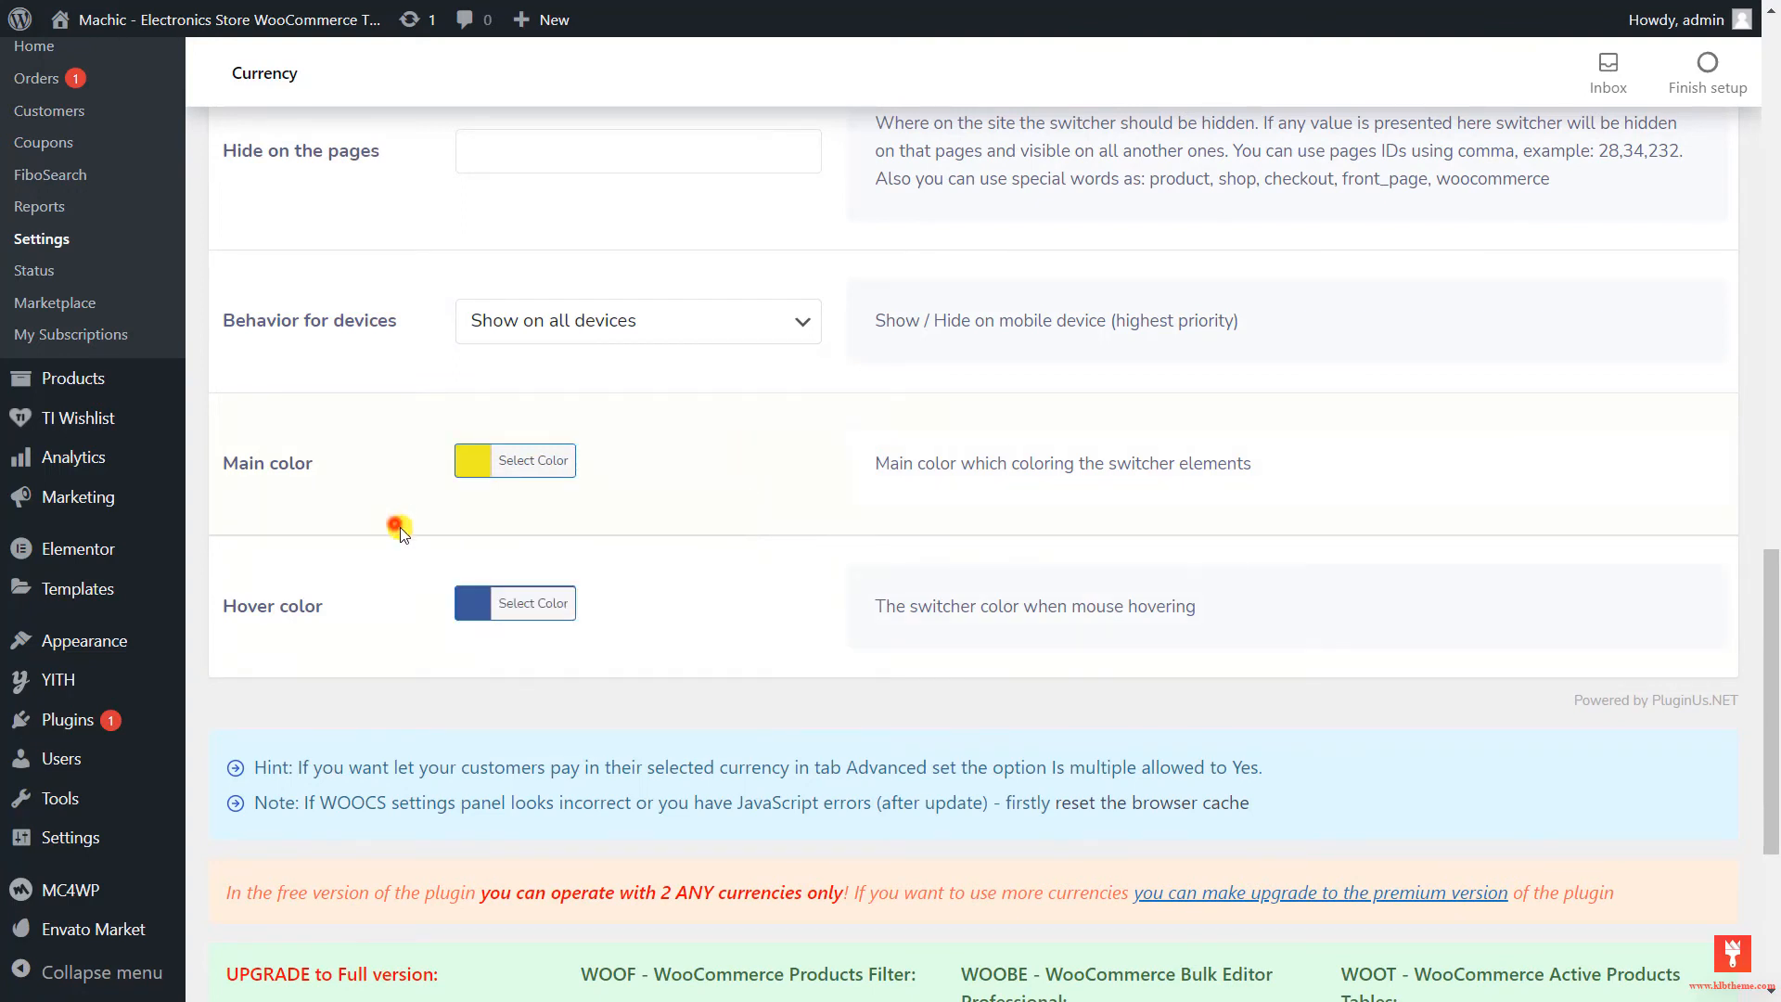
- Set the side switcher's hover color to the green preset (#81d742)
{"action": "left_click", "coordinate": [545, 605]}
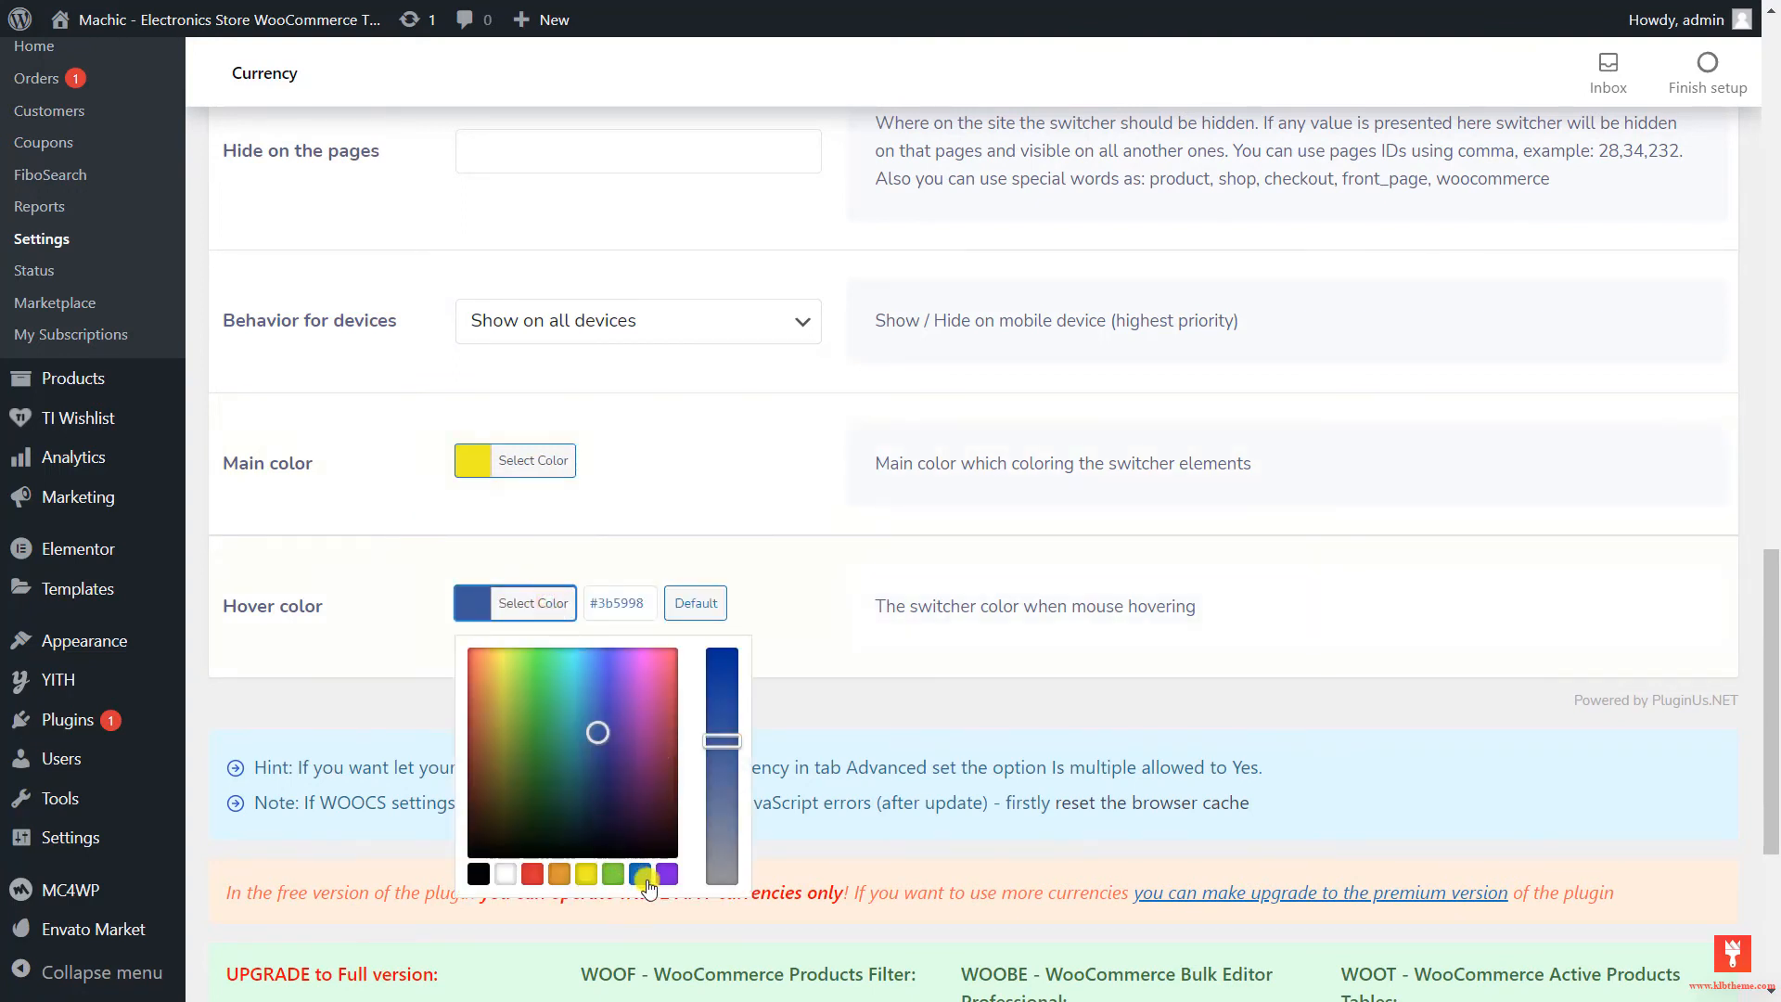
{"action": "left_click", "coordinate": [560, 874]}
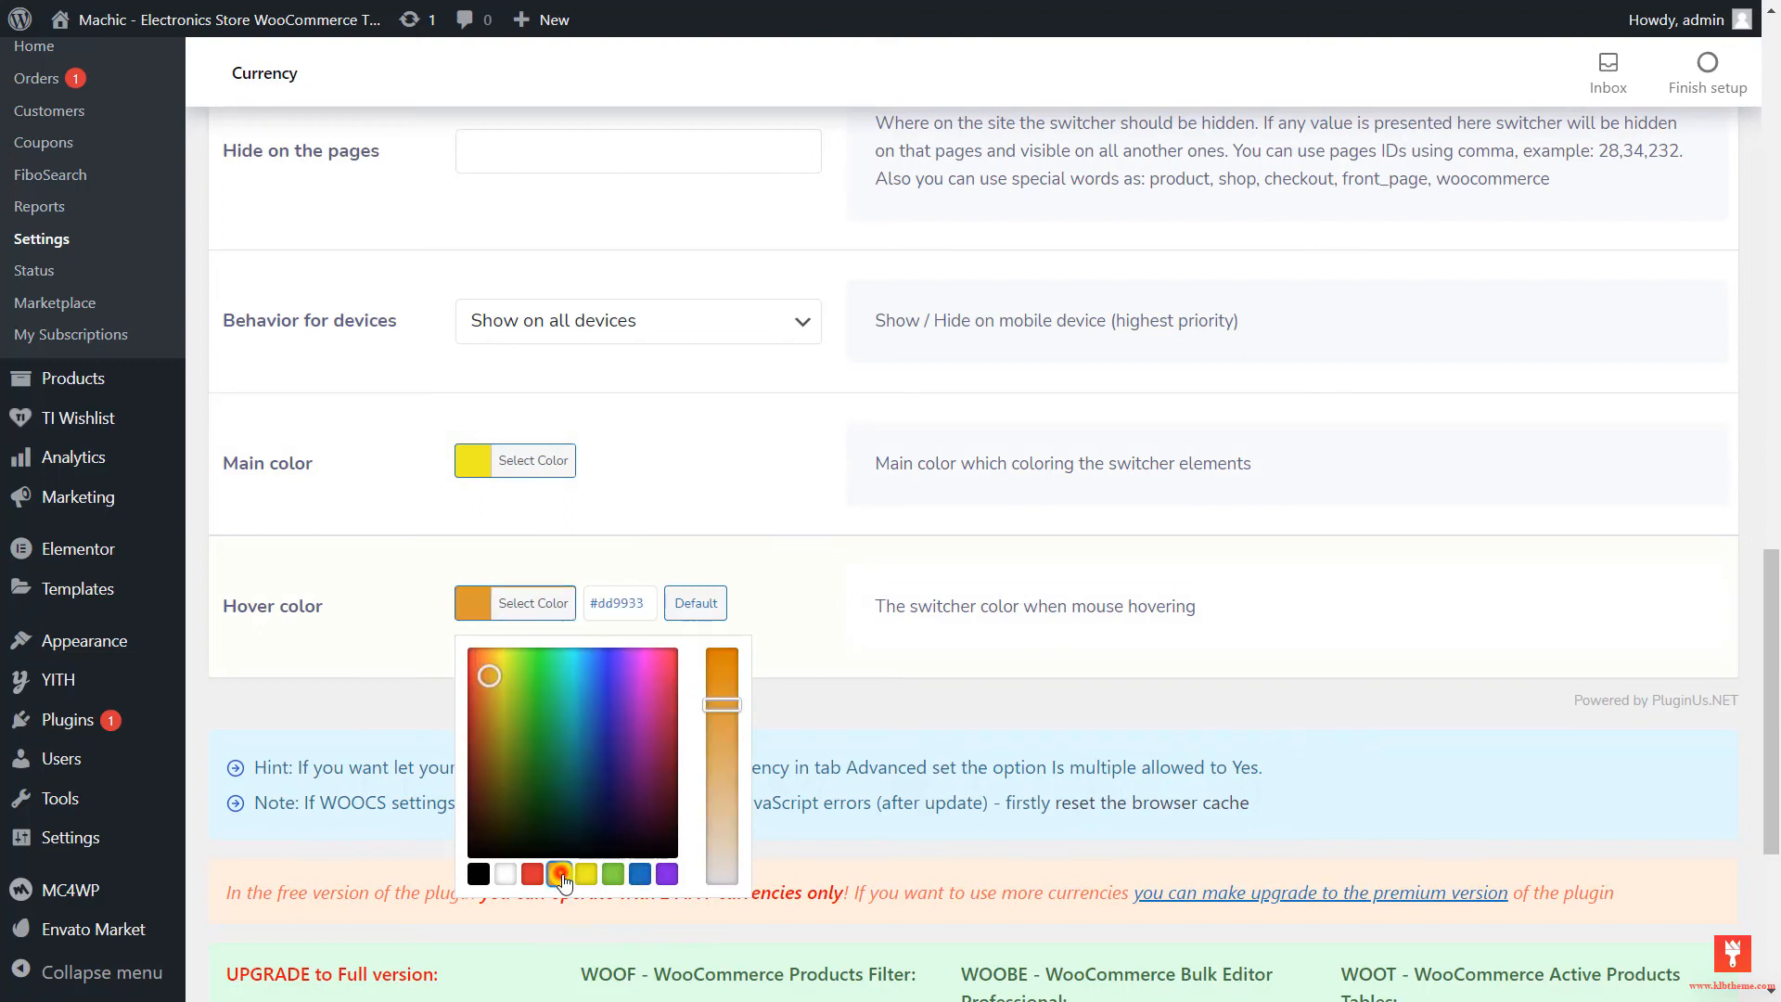
{"action": "left_click", "coordinate": [616, 874]}
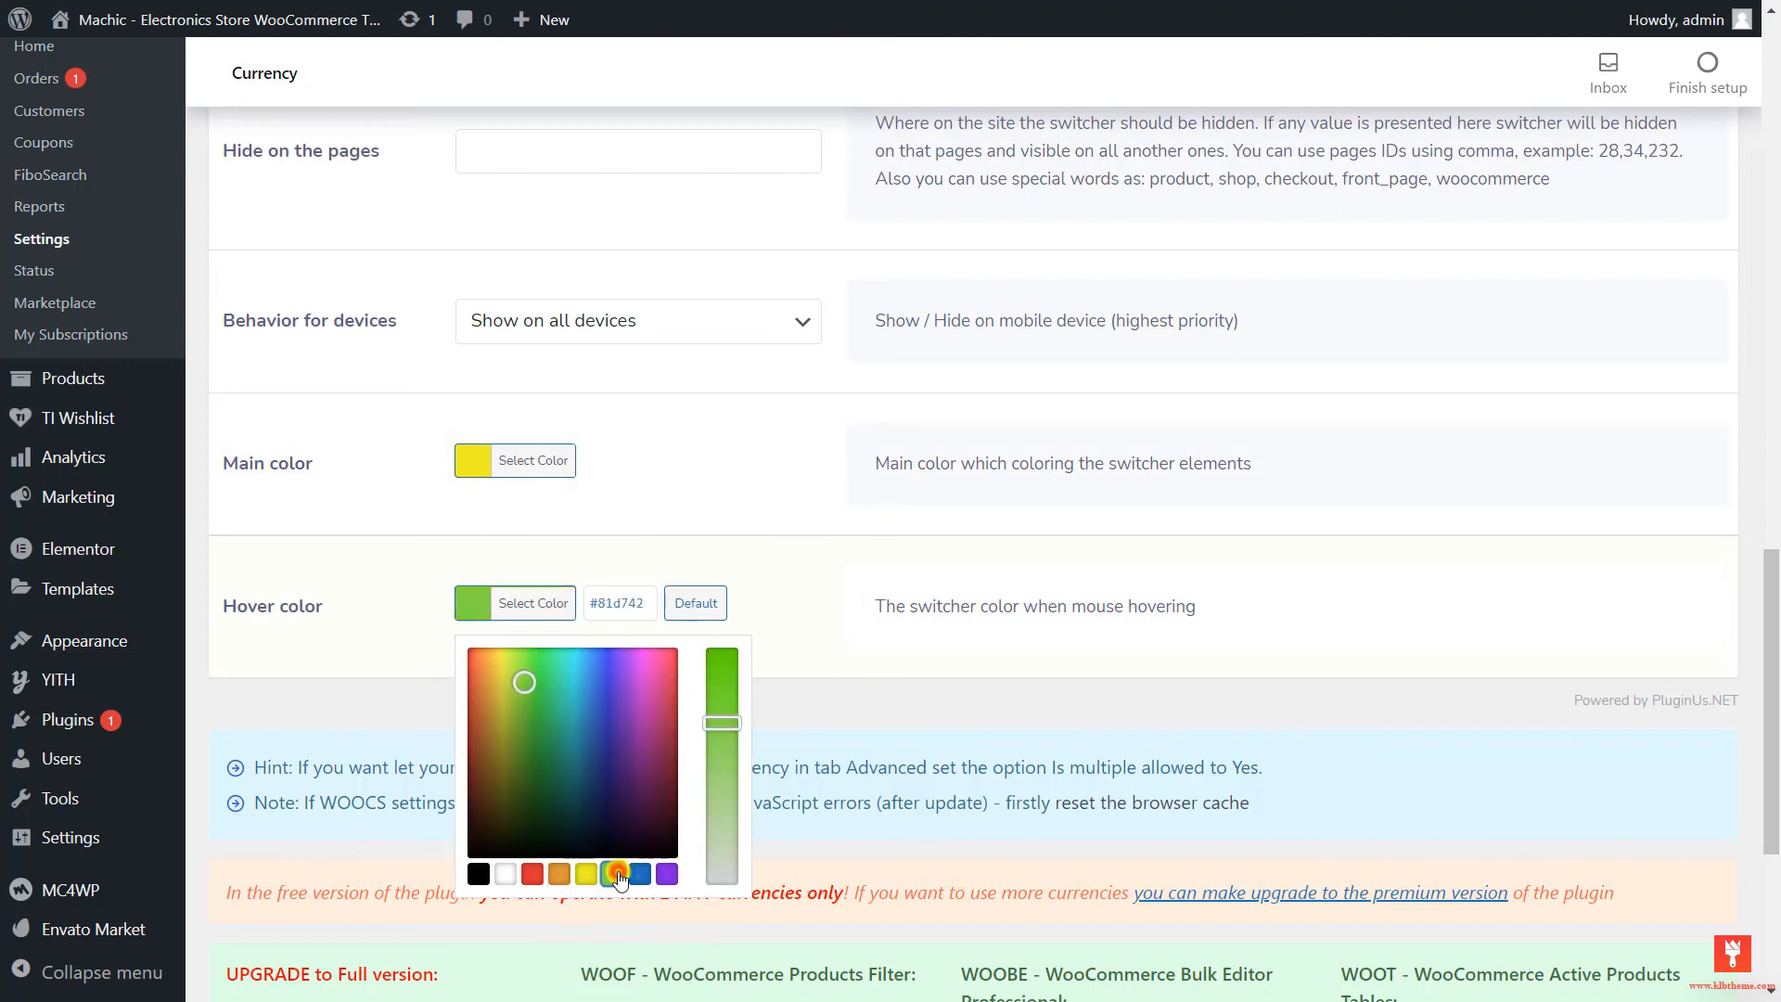
{"action": "left_click", "coordinate": [775, 594]}
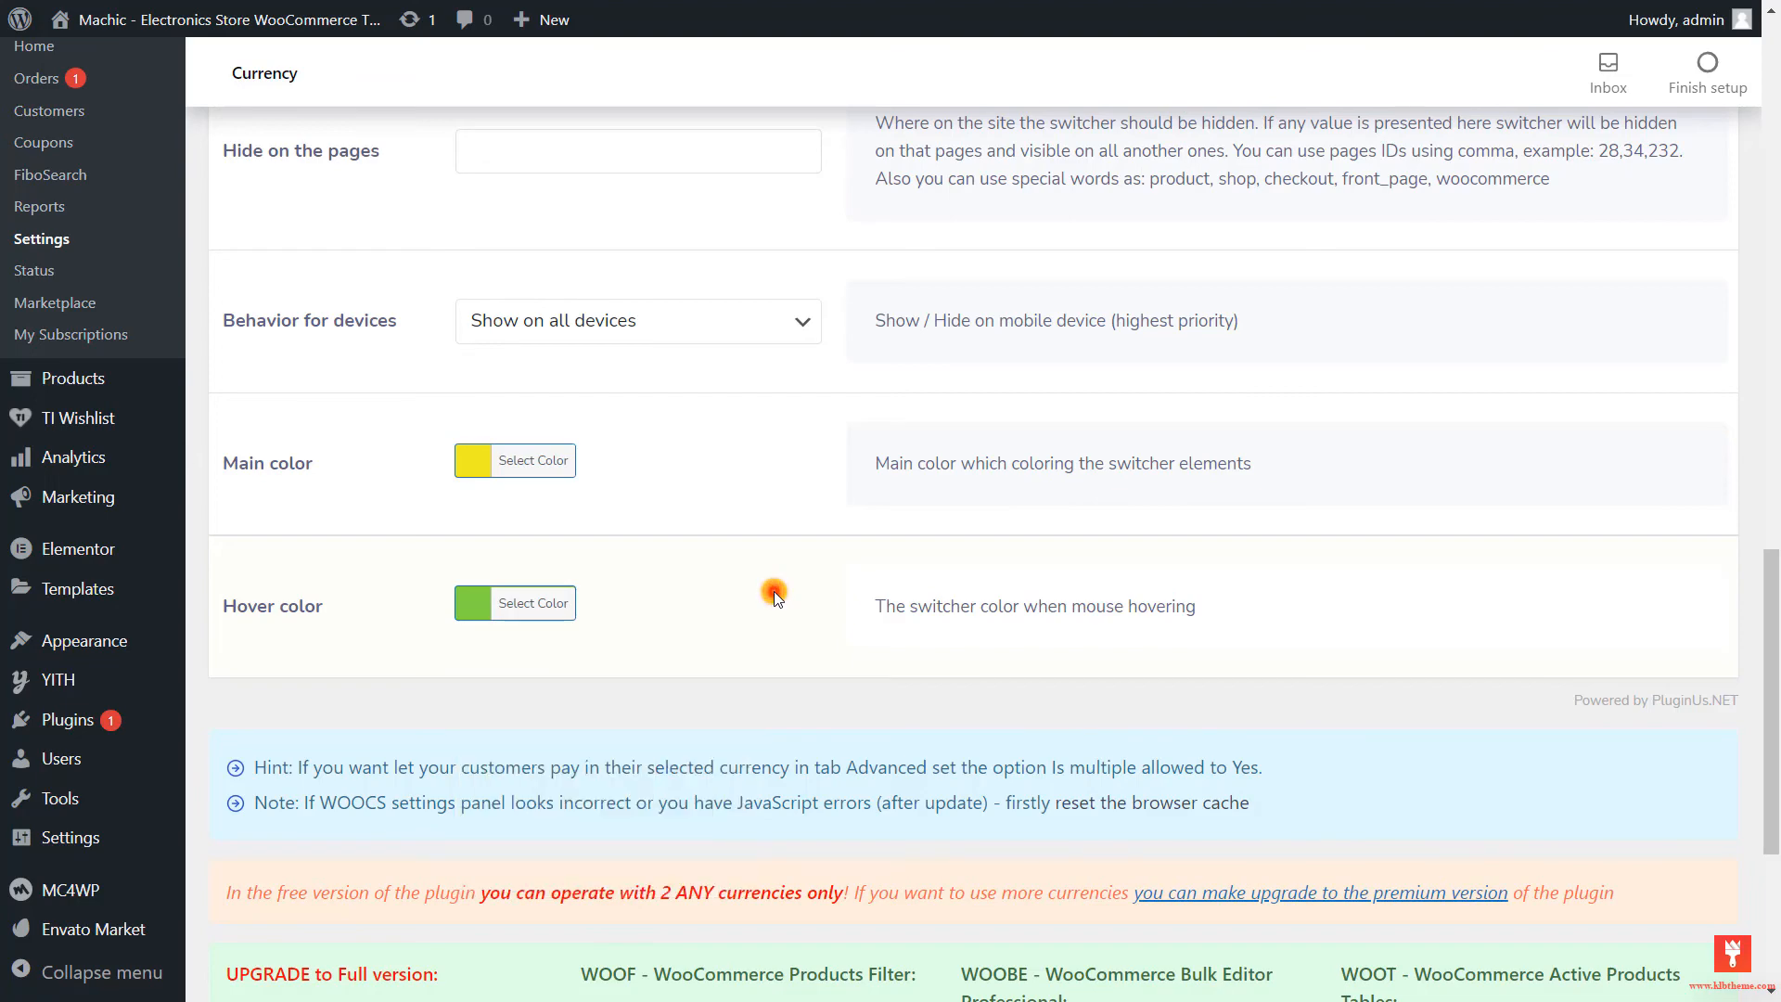
- Save the side currency switcher settings
{"action": "scroll", "coordinate": [794, 566], "scroll_direction": "down", "scroll_amount": 1}
{"action": "scroll", "coordinate": [793, 566], "scroll_direction": "down", "scroll_amount": 4}
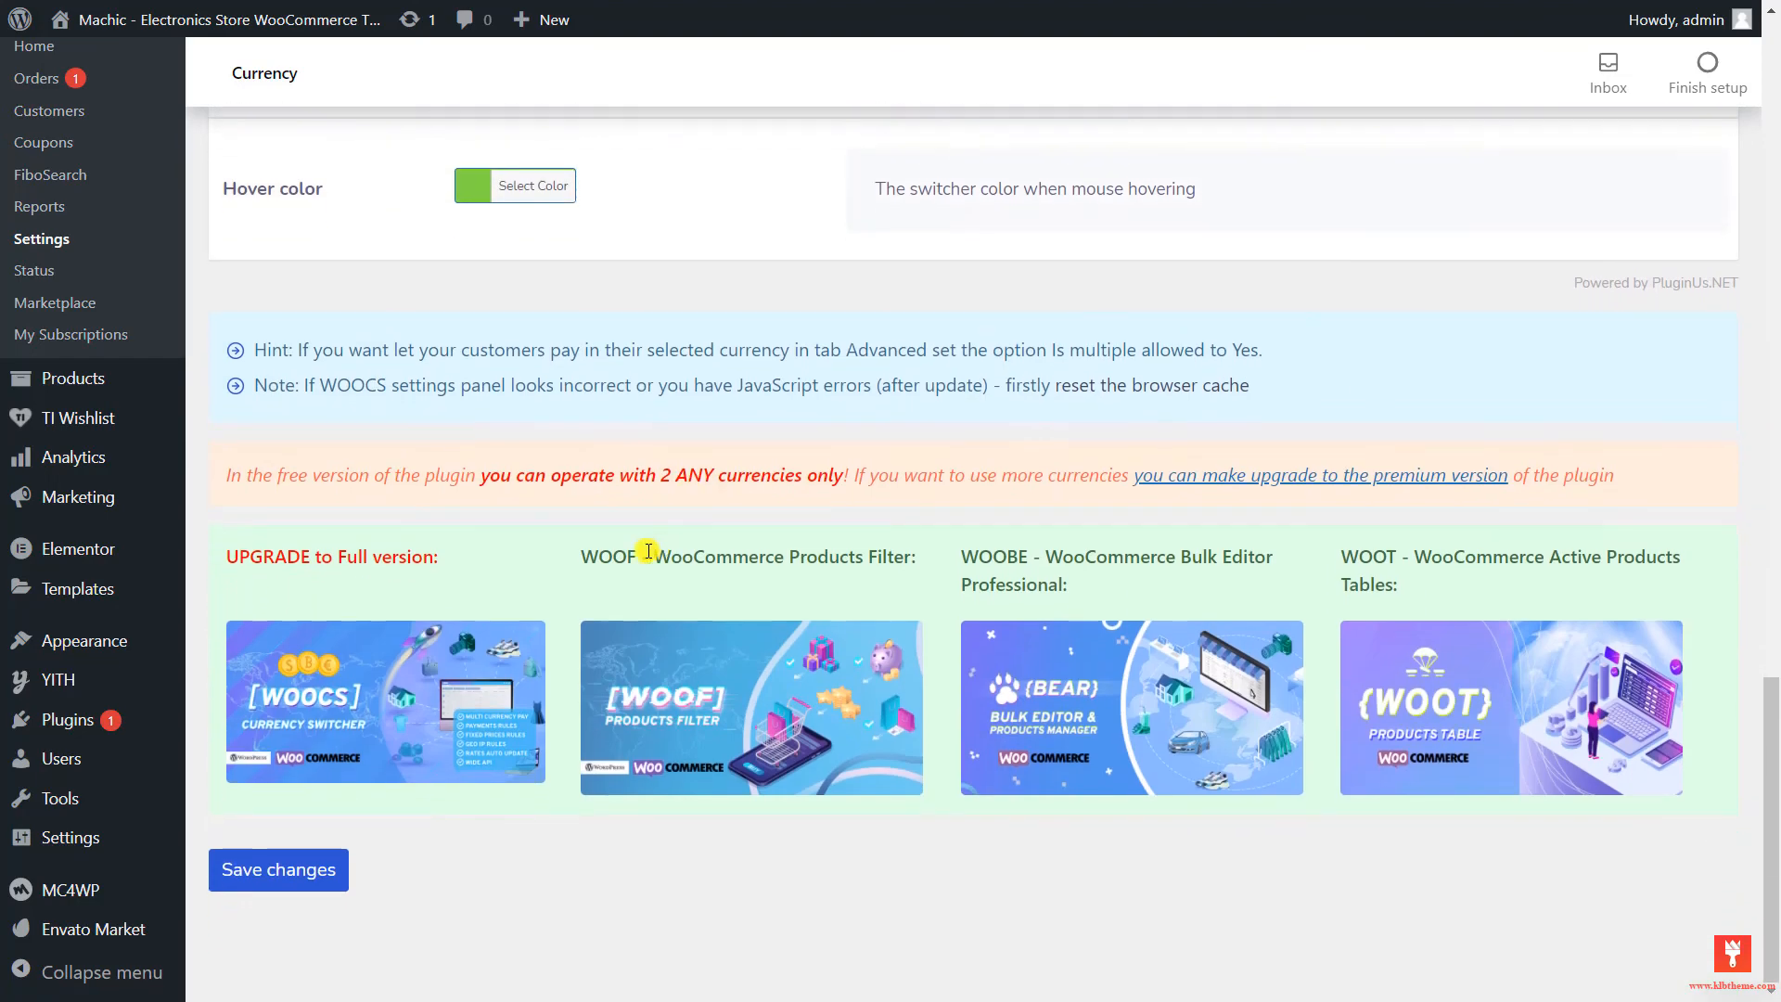
{"action": "left_click", "coordinate": [297, 863]}
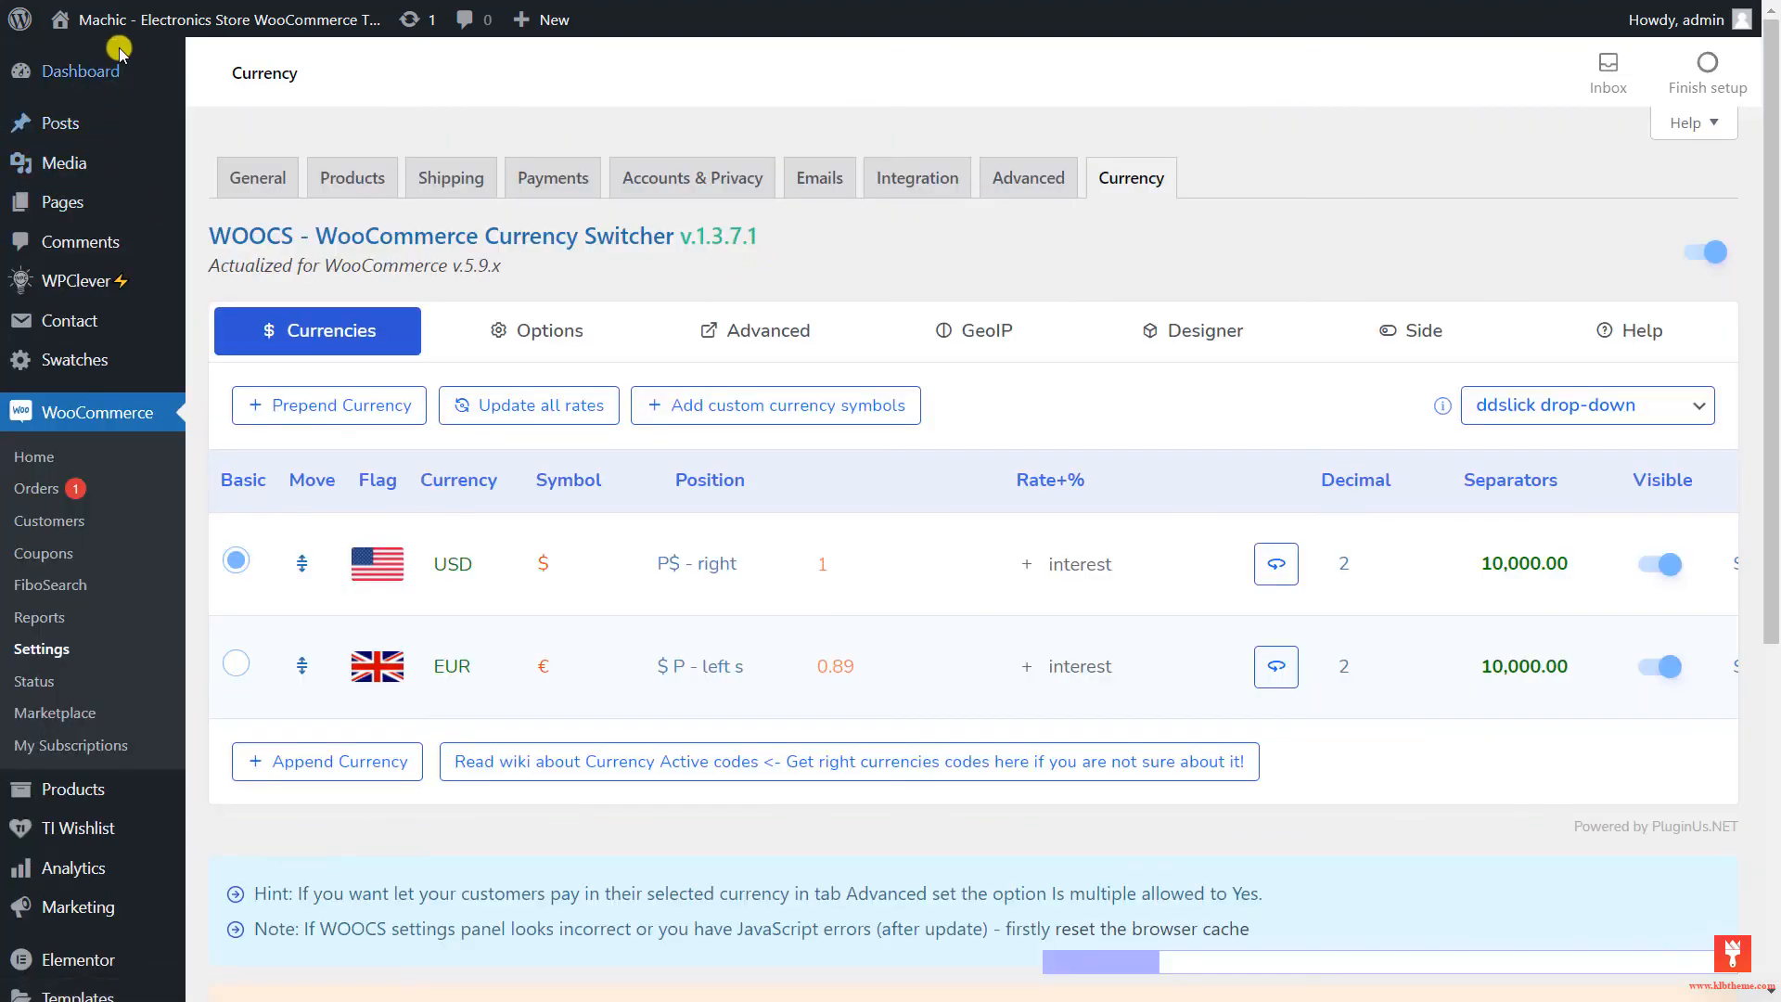
- Open the storefront's shop page and examine the side currency buttons while moving through the products
{"action": "mouse_move", "coordinate": [116, 35]}
{"action": "left_click", "coordinate": [89, 61]}
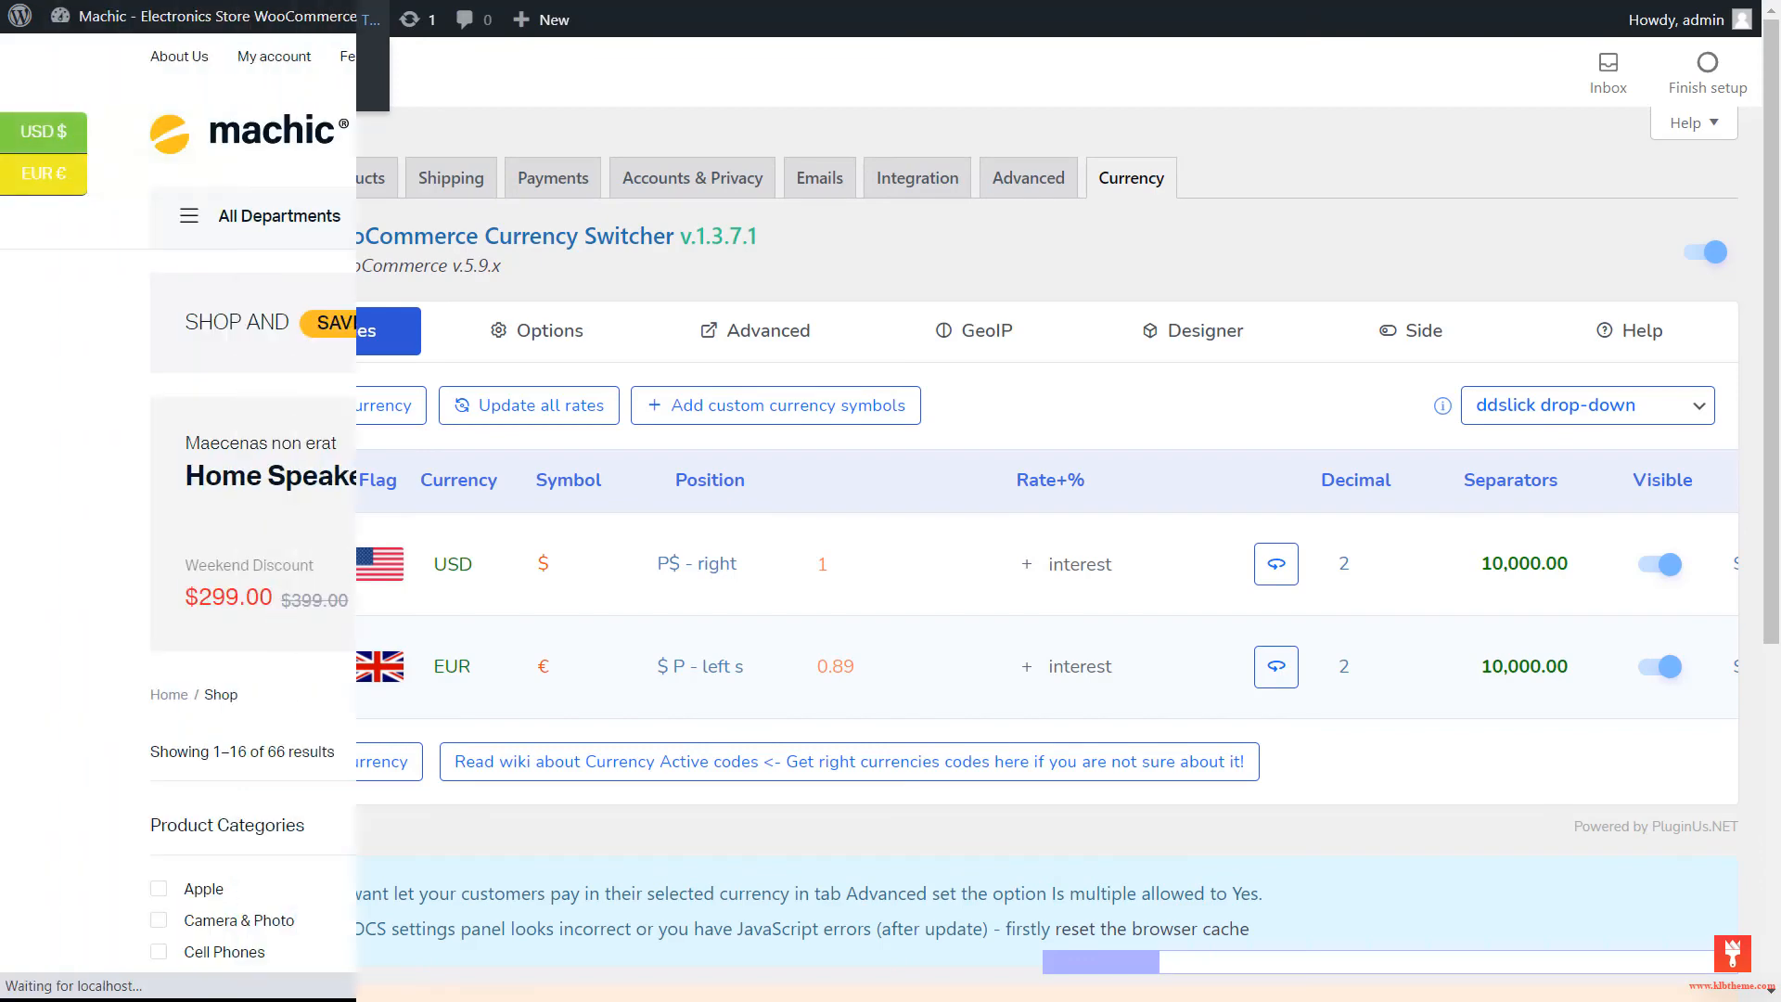
{"action": "scroll", "coordinate": [760, 337], "scroll_direction": "down", "scroll_amount": 5}
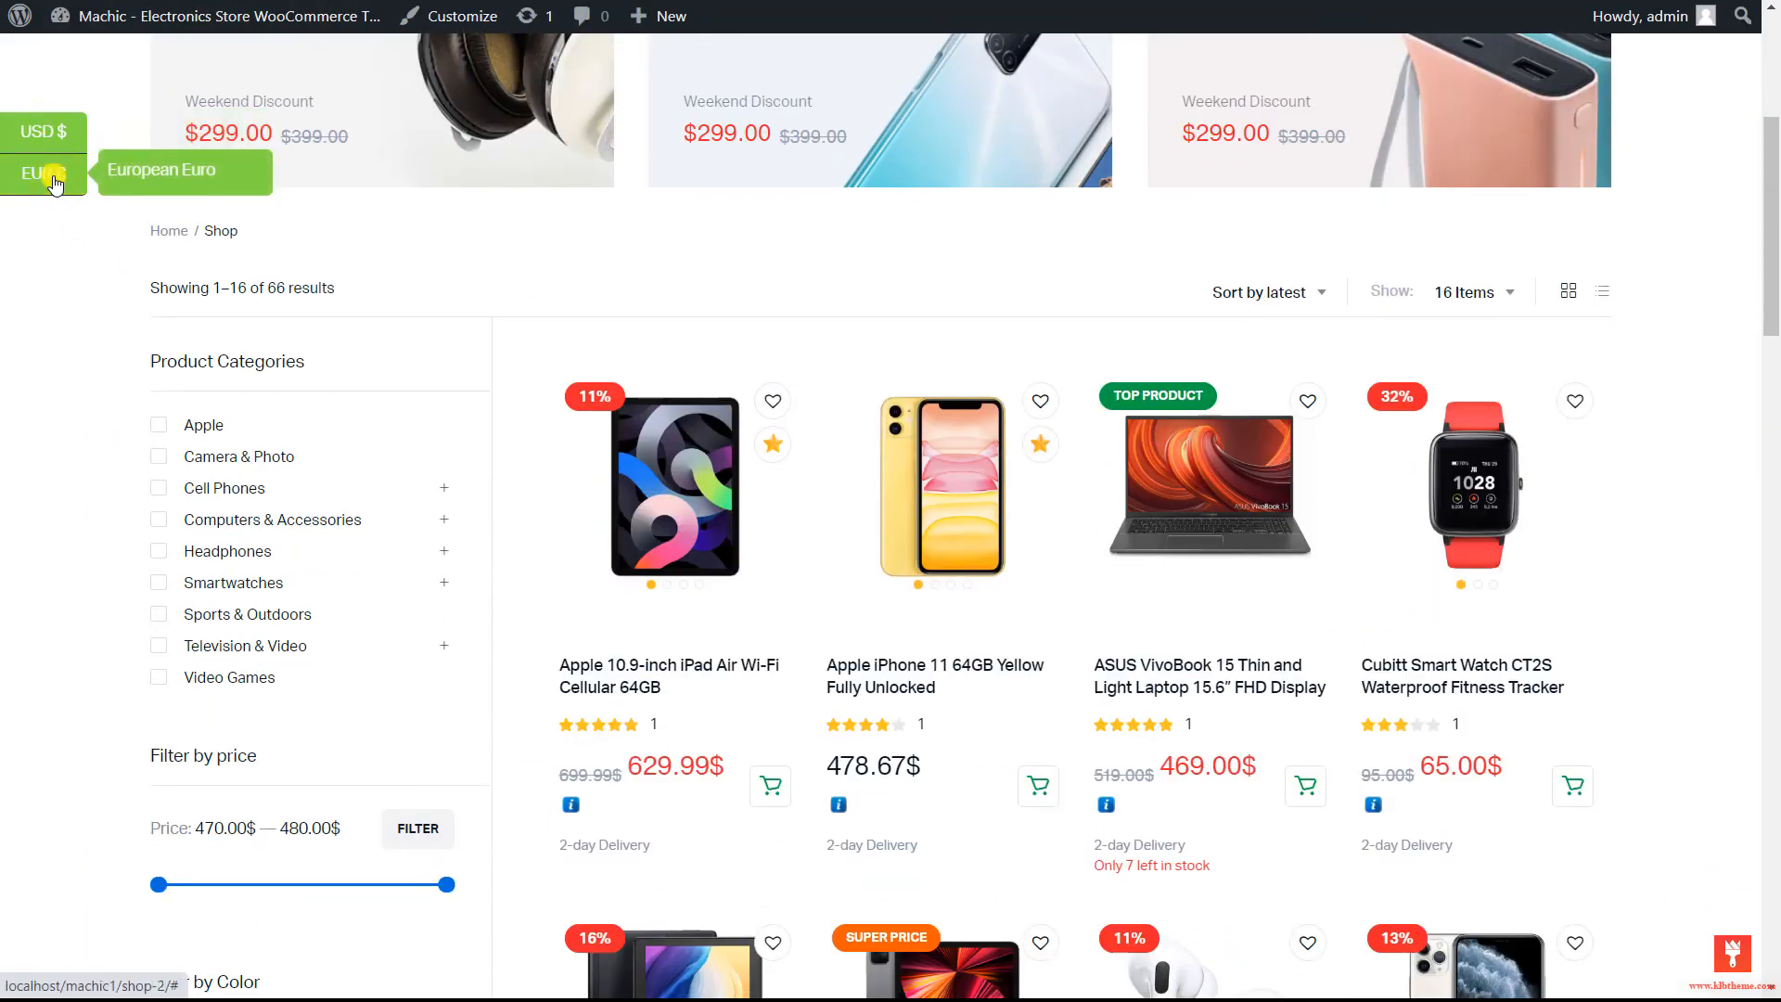
{"action": "scroll", "coordinate": [46, 301], "scroll_direction": "down", "scroll_amount": 4}
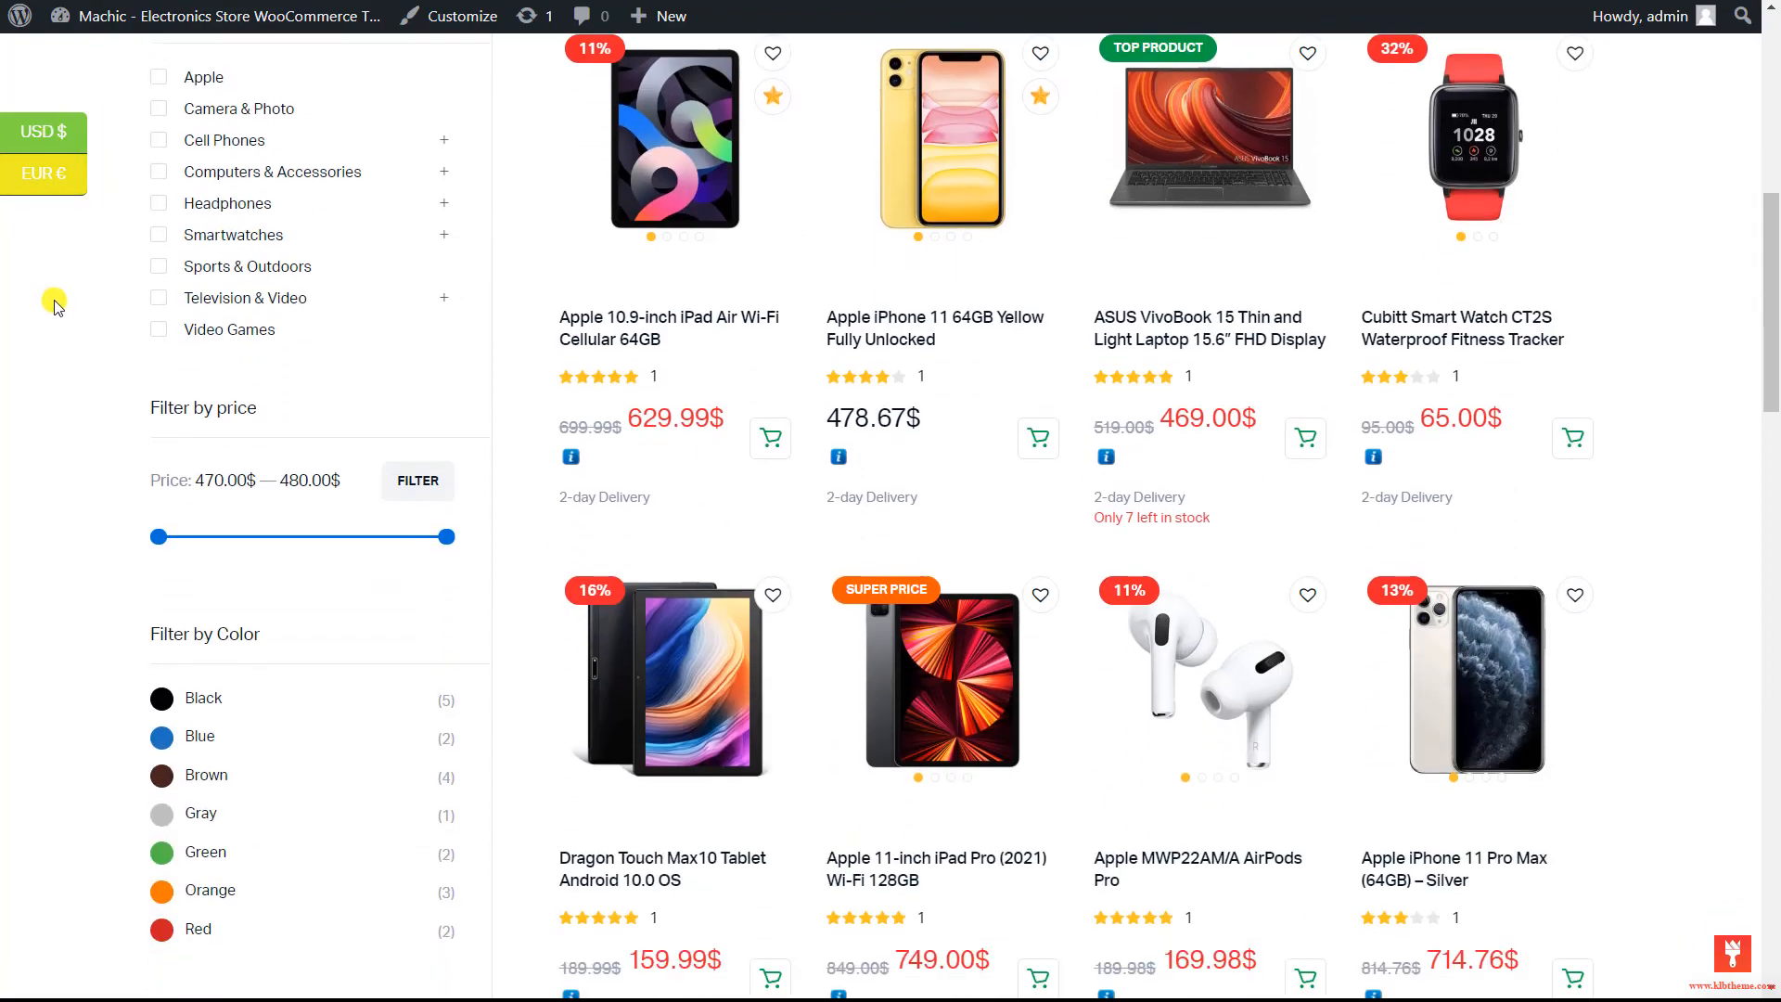
- Switch the shop to EUR and back to USD with the side currency buttons, checking the product prices each time
{"action": "left_click", "coordinate": [82, 172]}
{"action": "scroll", "coordinate": [464, 436], "scroll_direction": "down", "scroll_amount": 3}
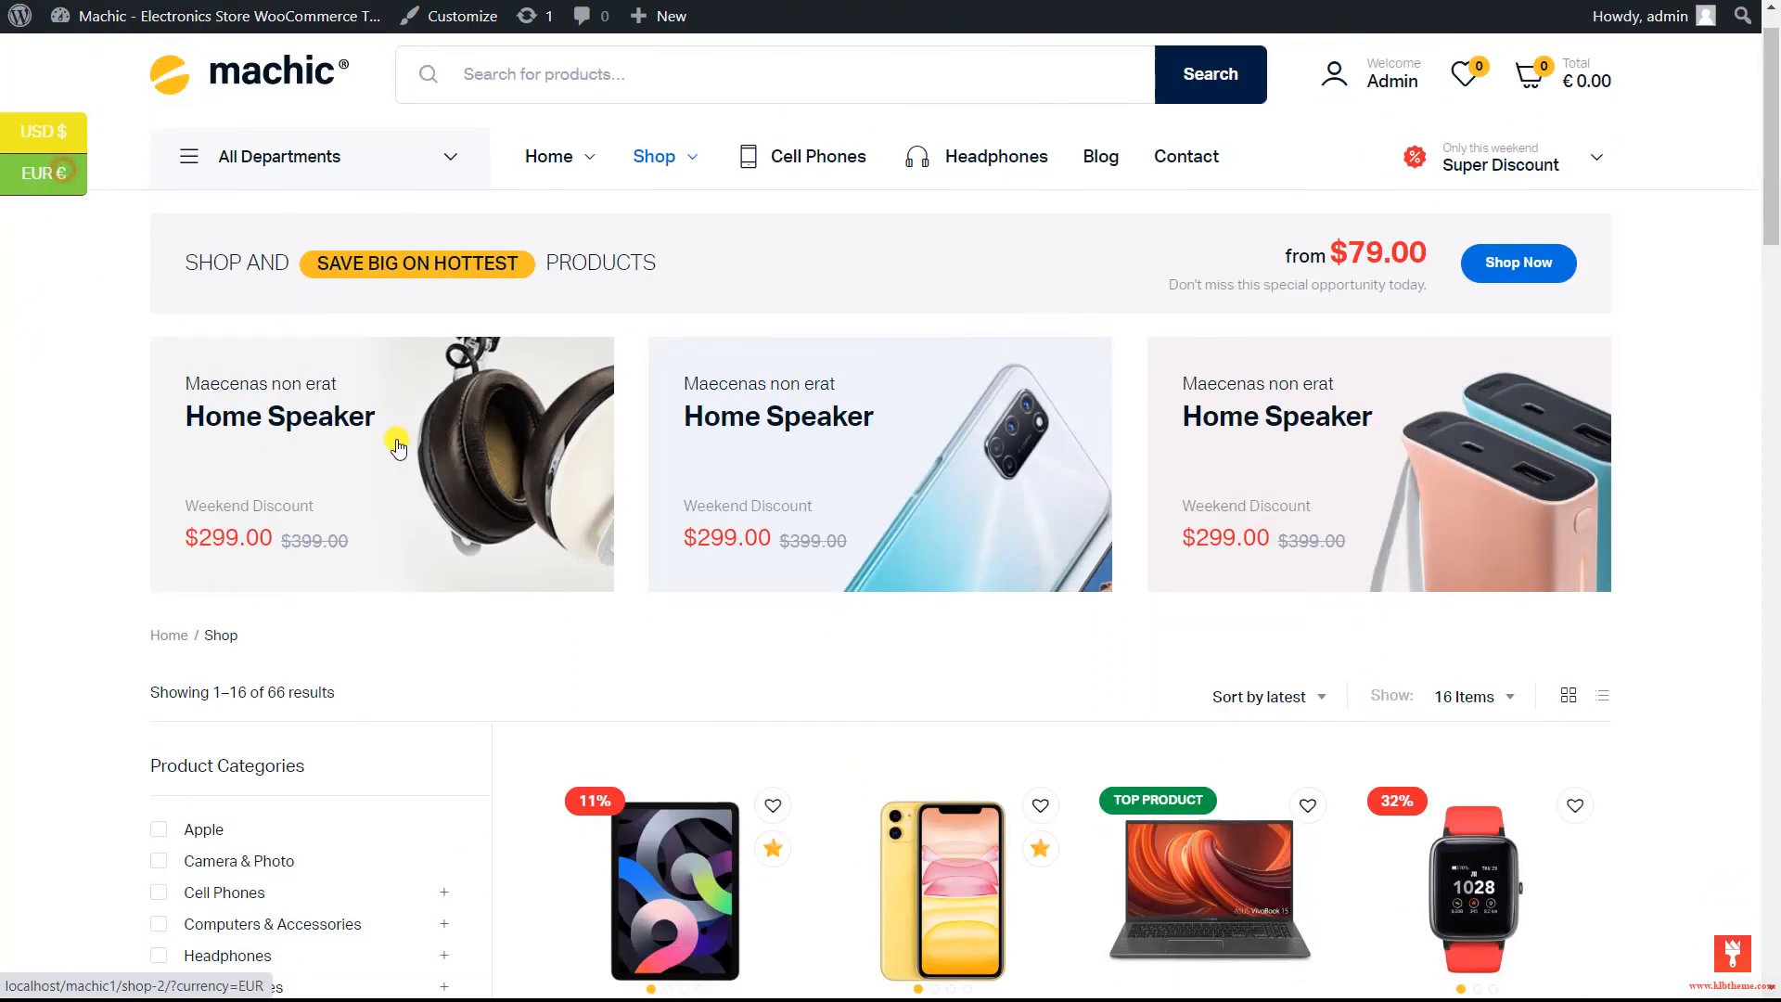
{"action": "scroll", "coordinate": [520, 455], "scroll_direction": "down", "scroll_amount": 4}
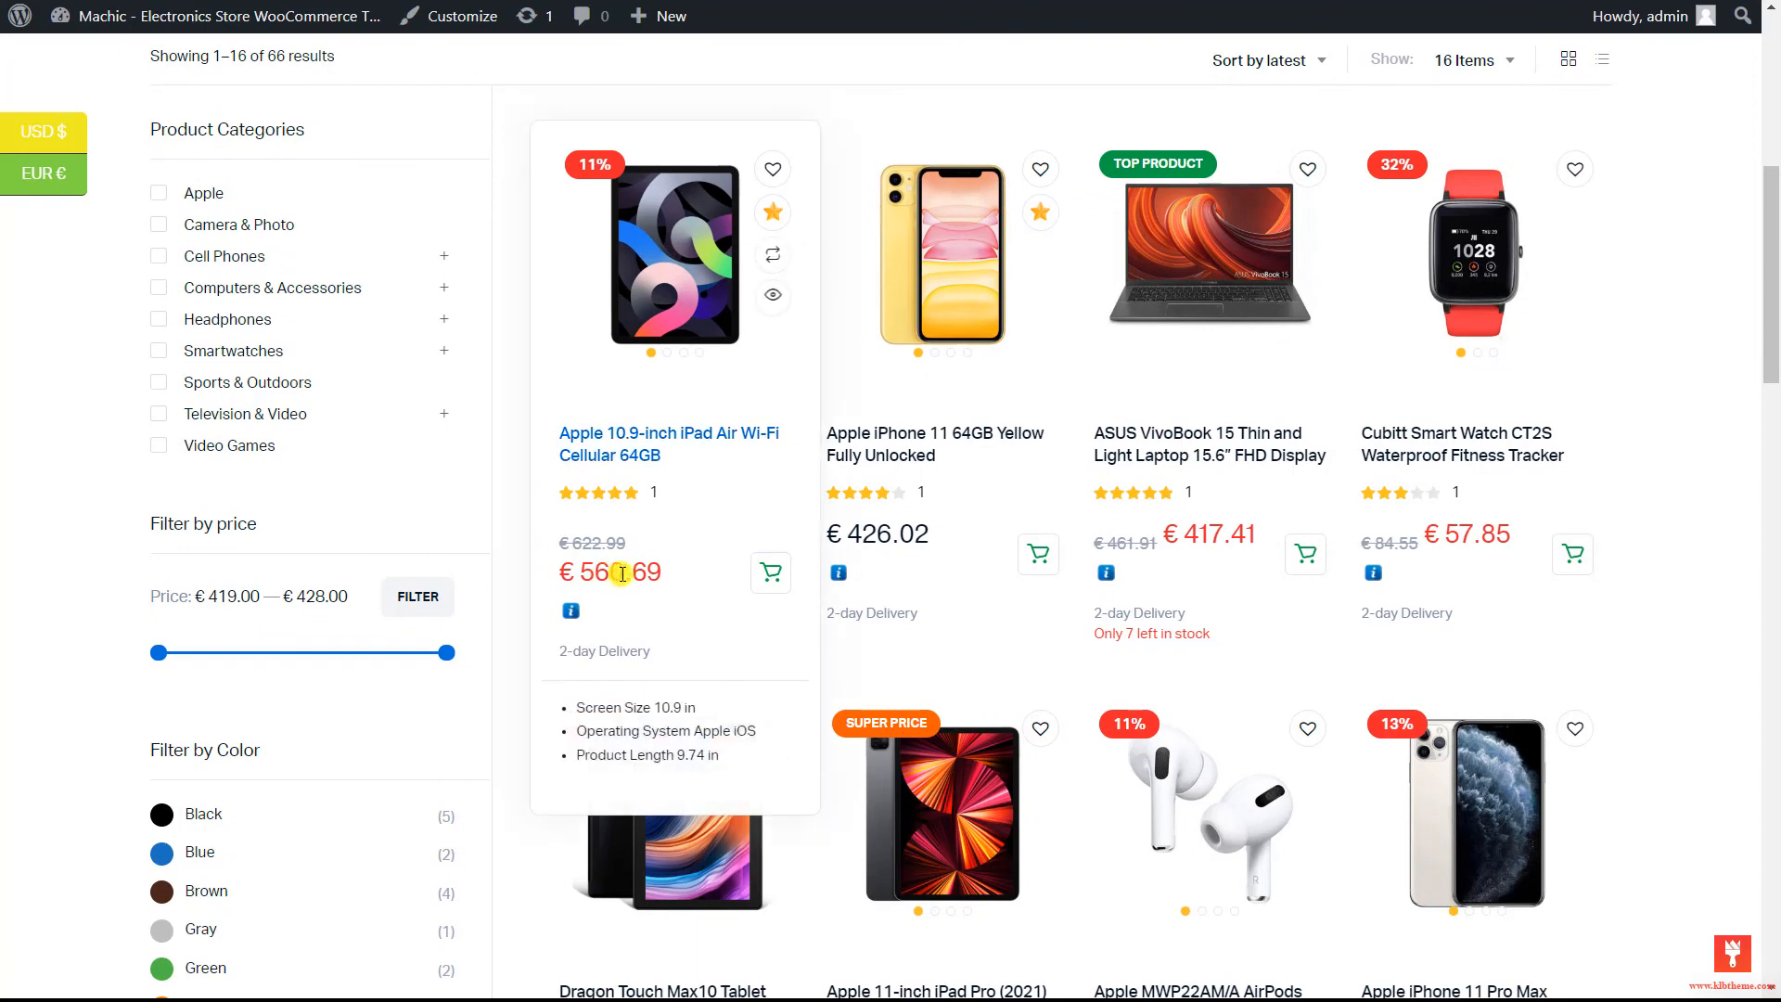
{"action": "left_click", "coordinate": [49, 128]}
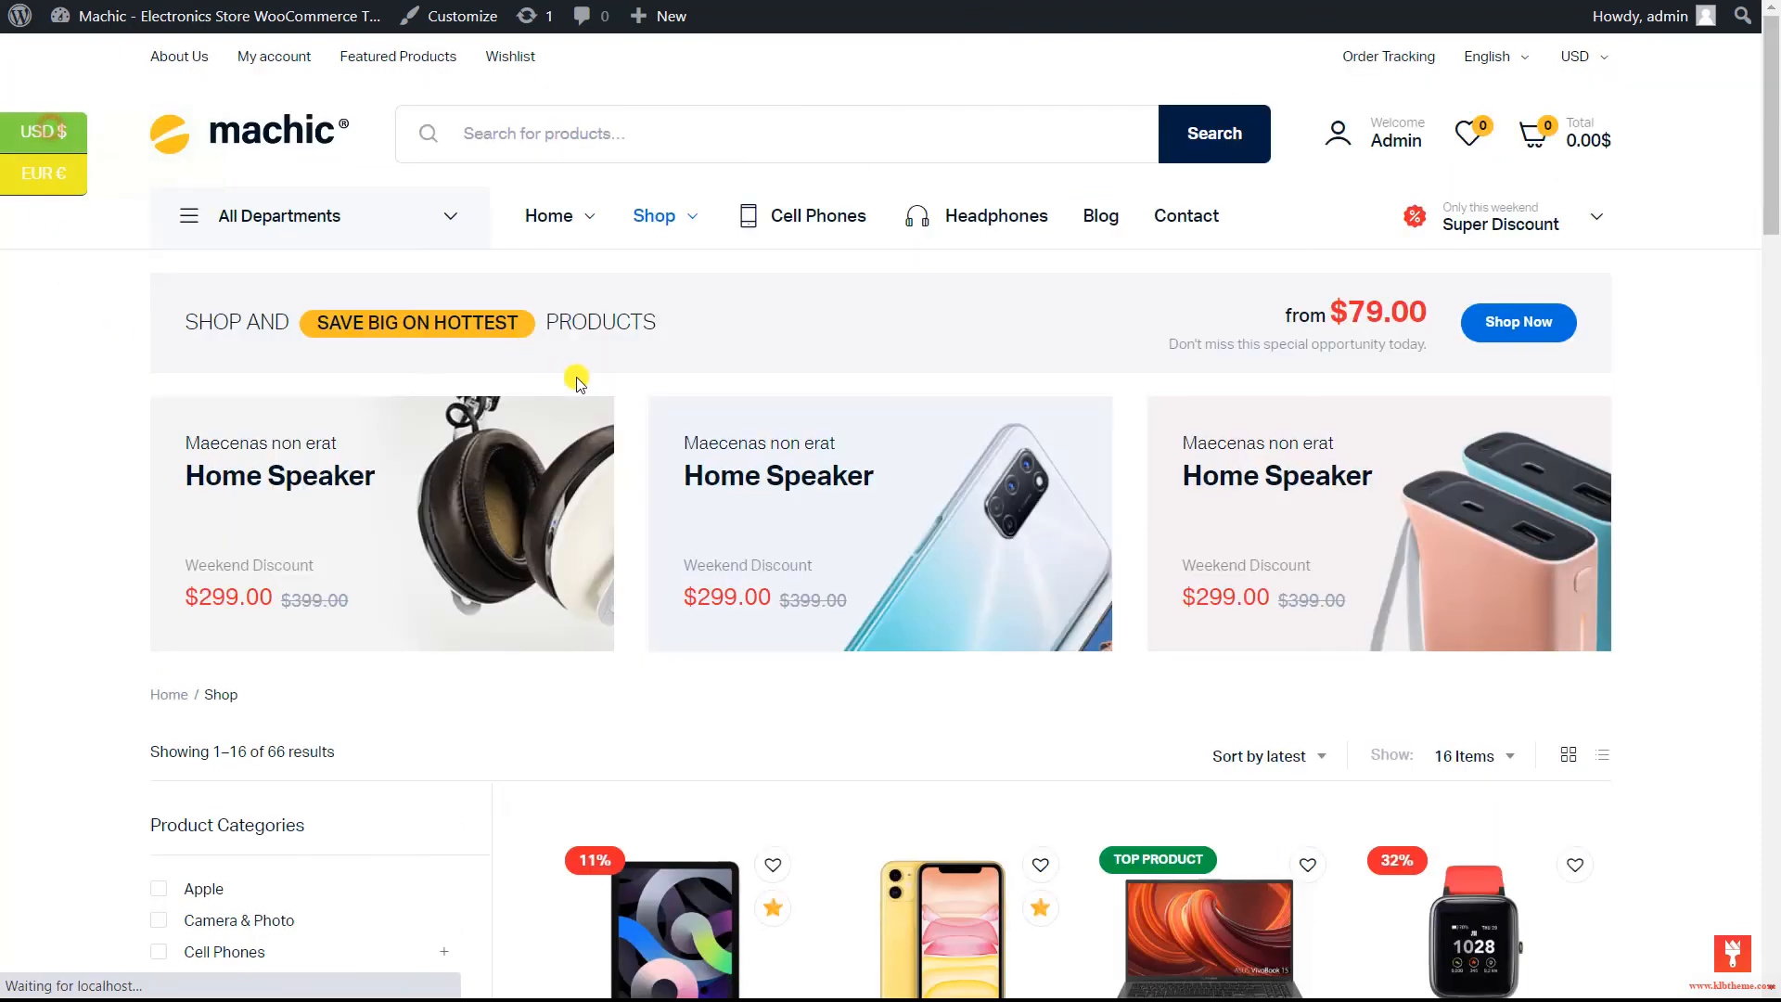
{"action": "scroll", "coordinate": [463, 464], "scroll_direction": "down", "scroll_amount": 5}
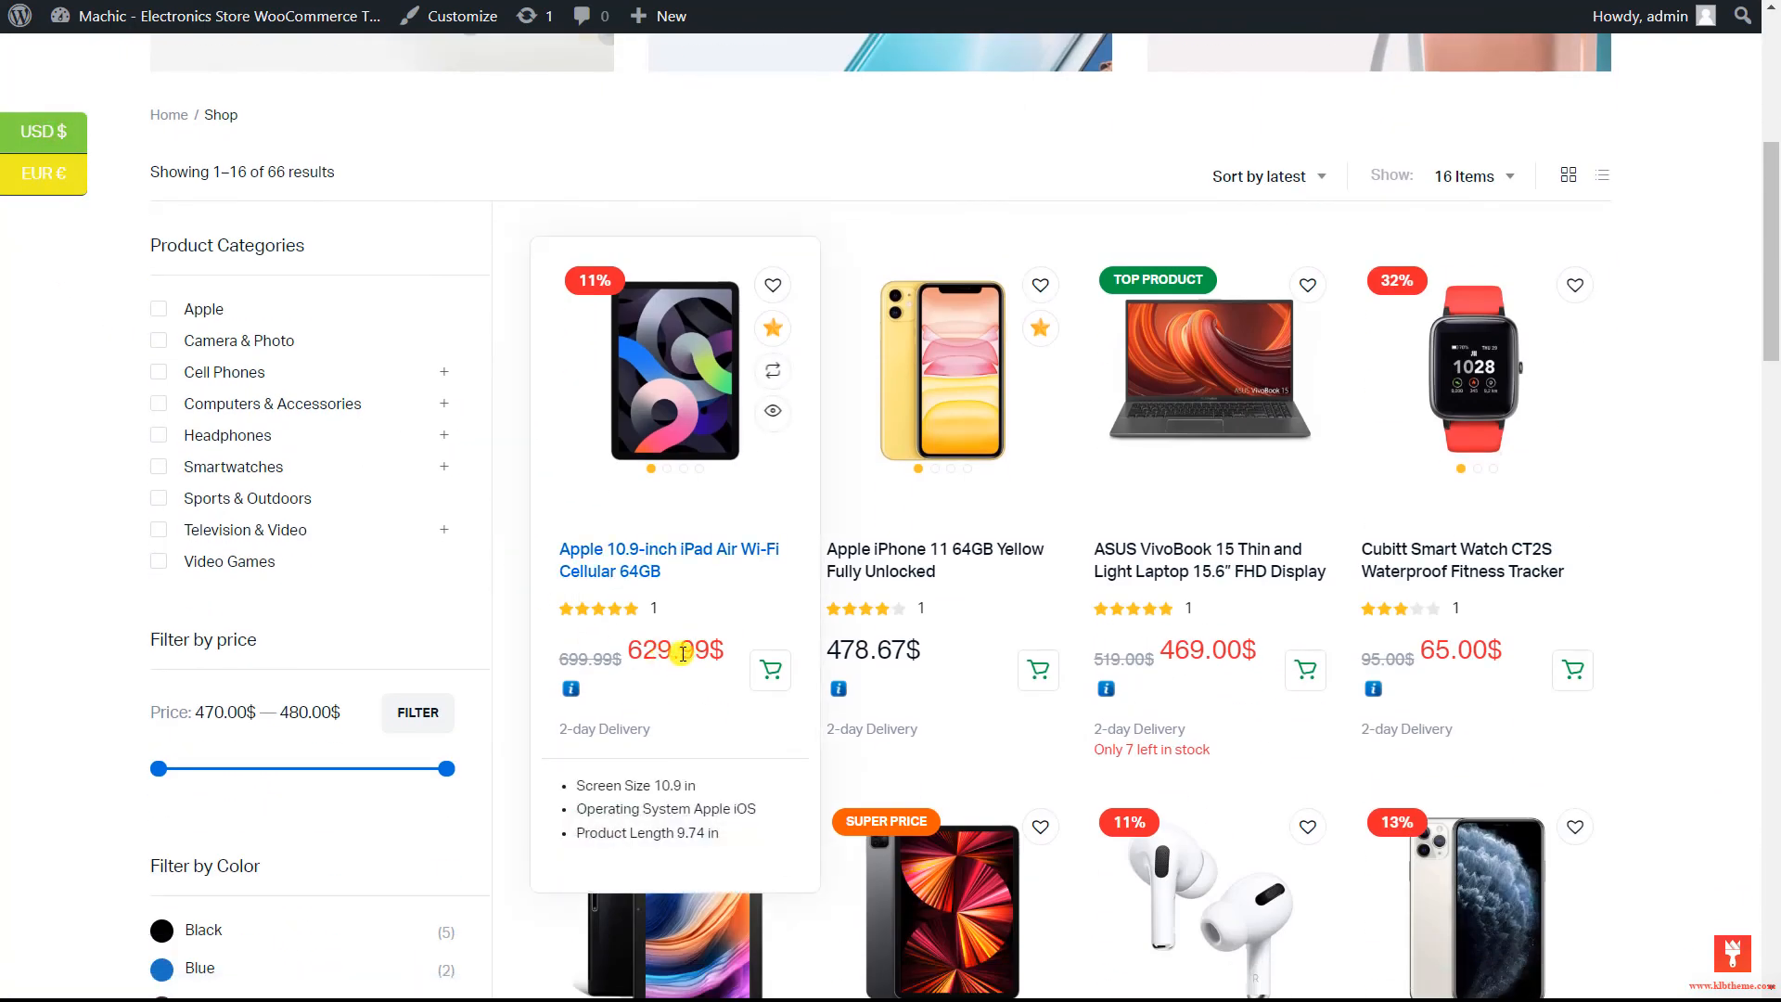